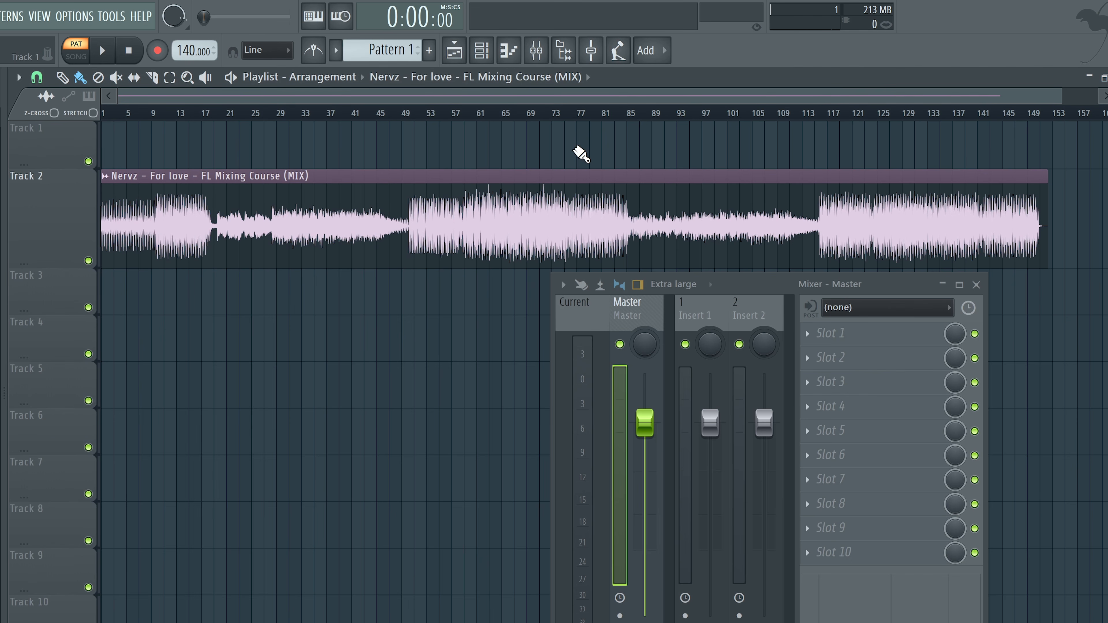
Audition both drops of the mix in the playlist and make Track 2 slightly taller
key("space")
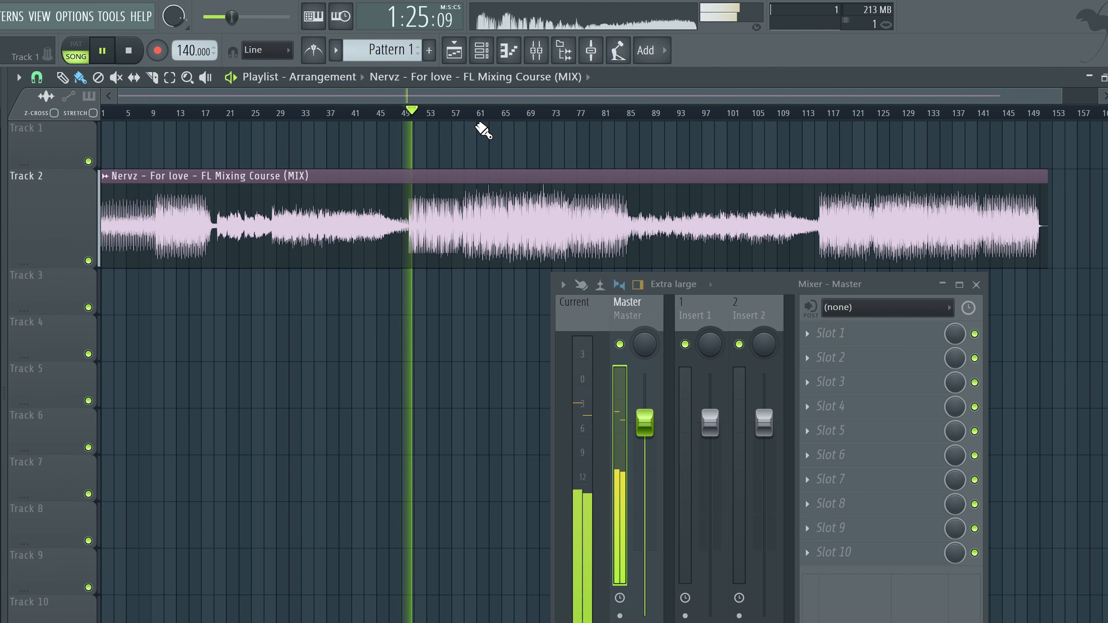
left_click(466, 122)
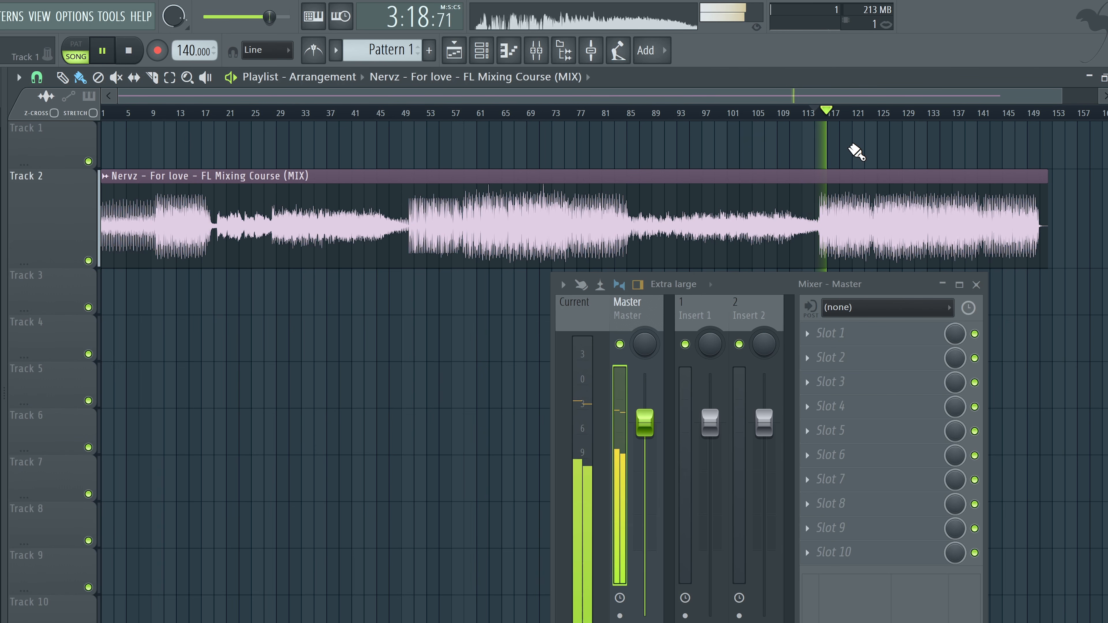
key("space")
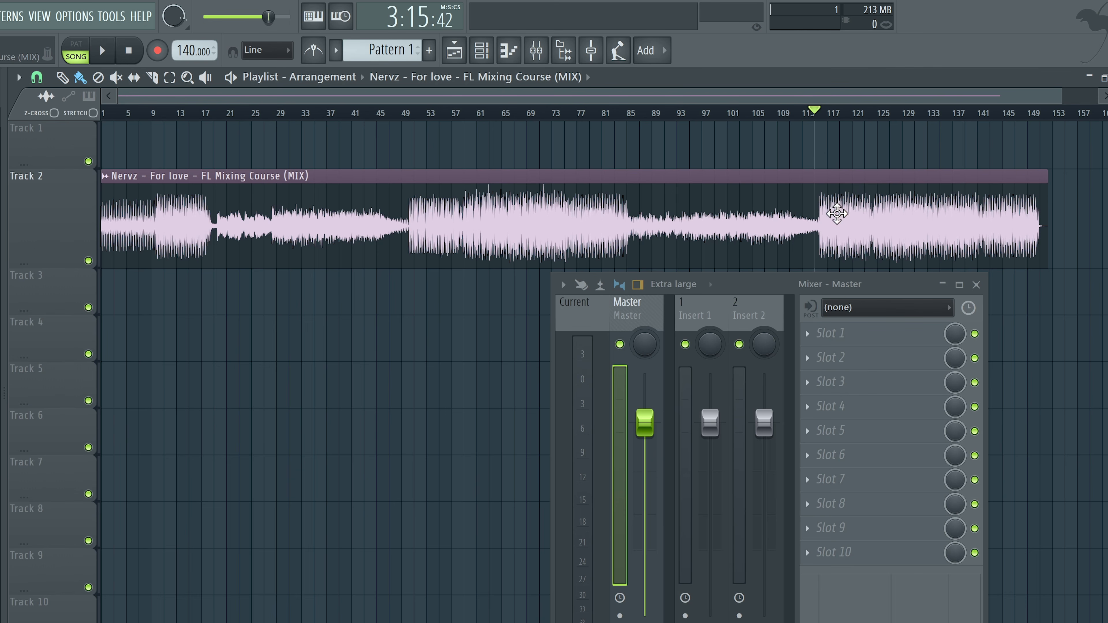
left_click_drag(45, 259, 44, 281)
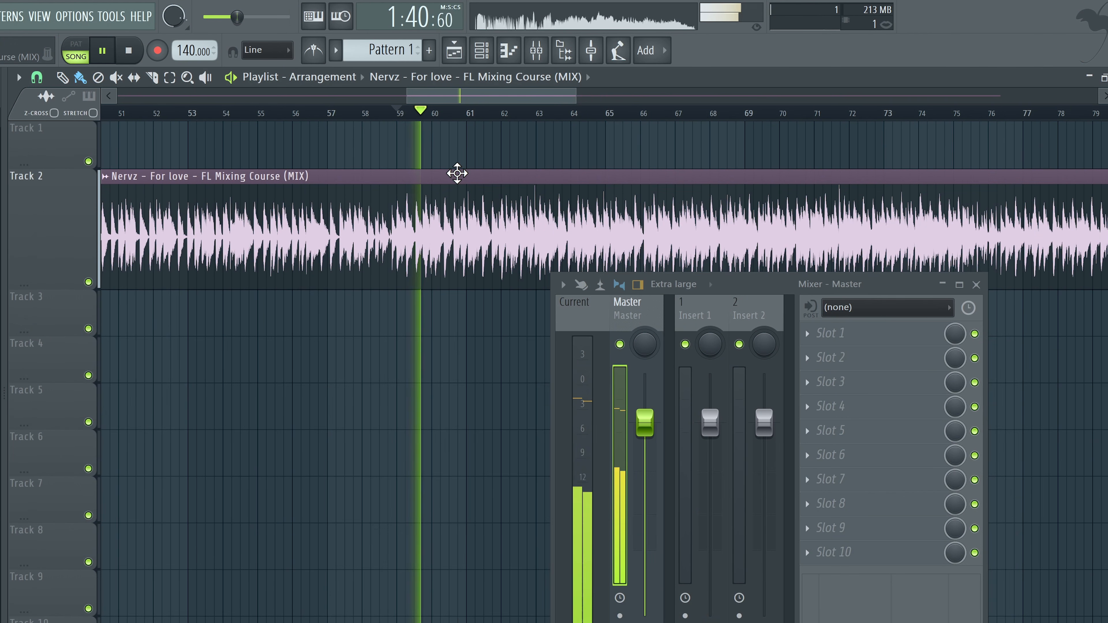
key("space")
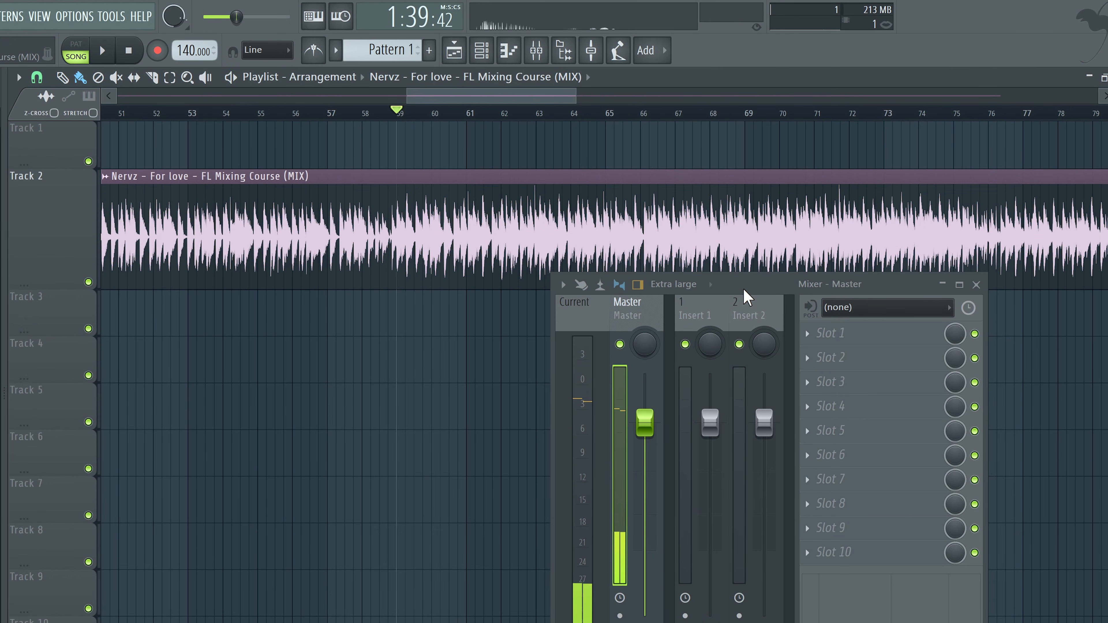
Insert Fruity Parametric EQ 2 in the Master channel's first effect slot and load its "30Hz + 18kHz cut" preset
left_click_drag(744, 290, 734, 305)
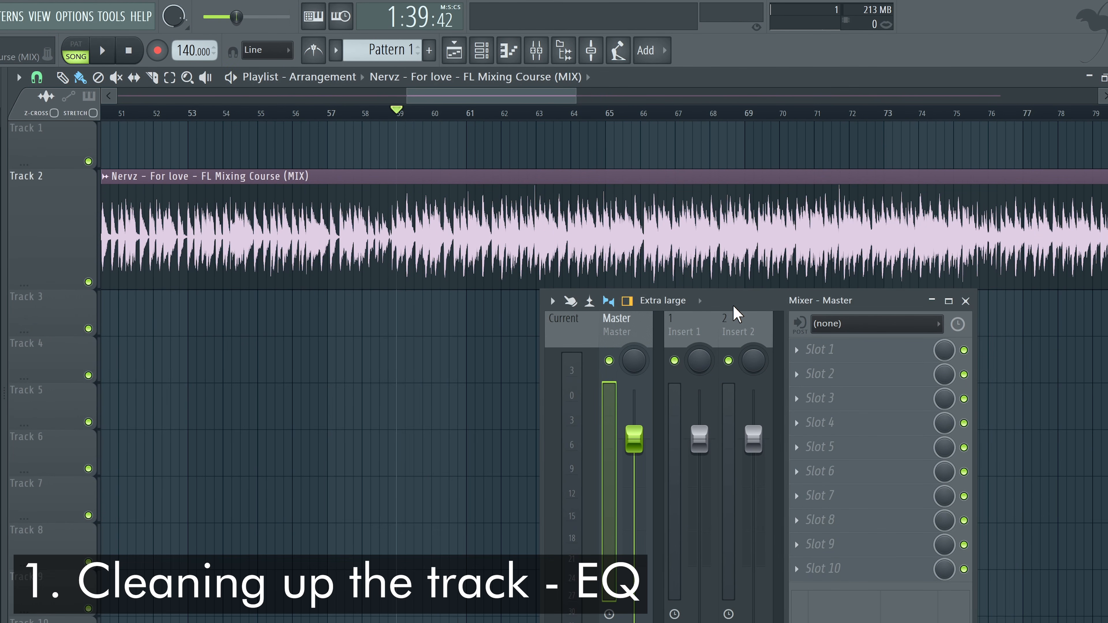
left_click(804, 350)
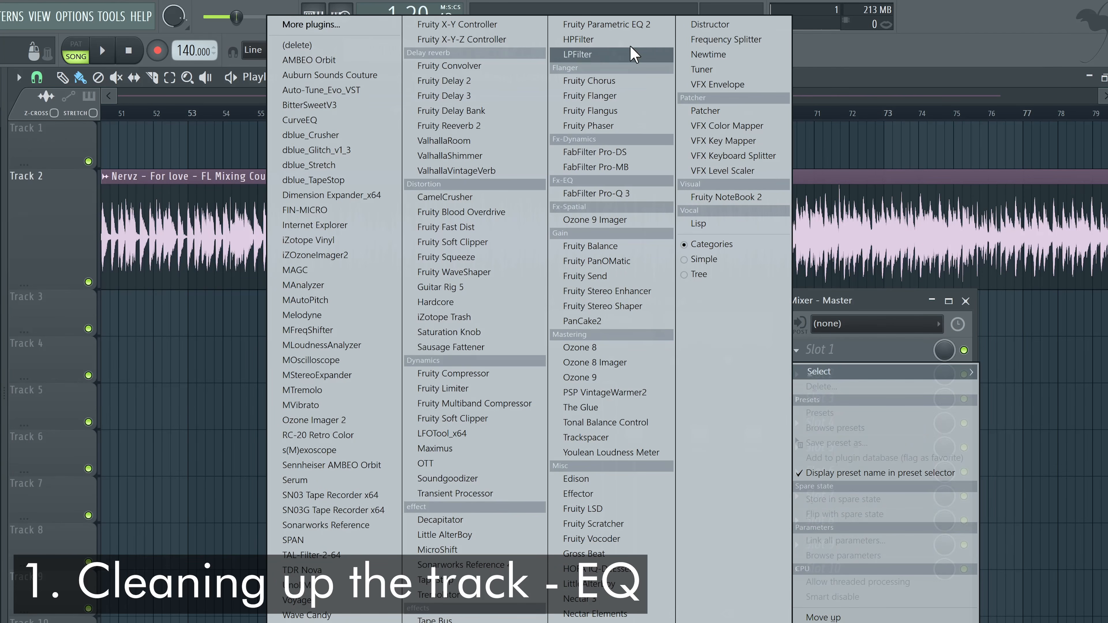
left_click(649, 26)
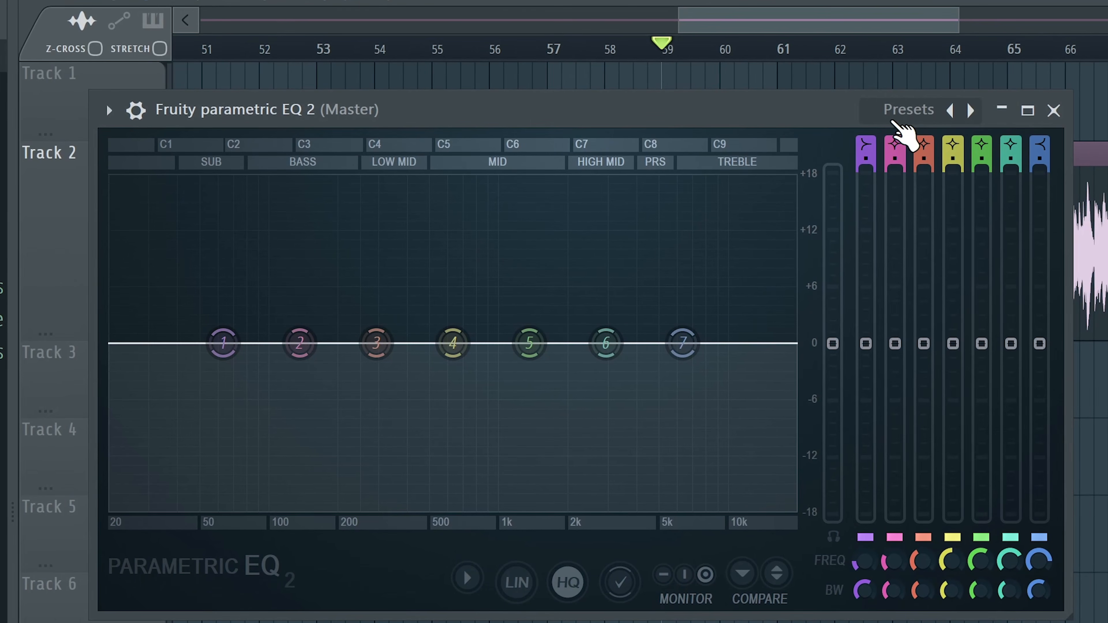
left_click(868, 116)
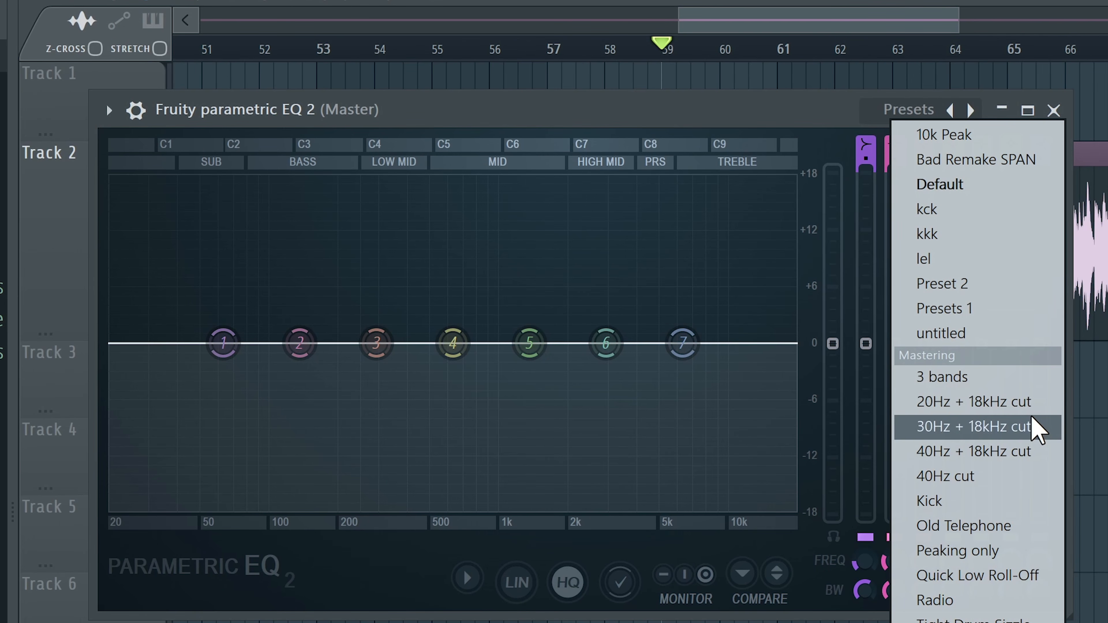
left_click(1016, 426)
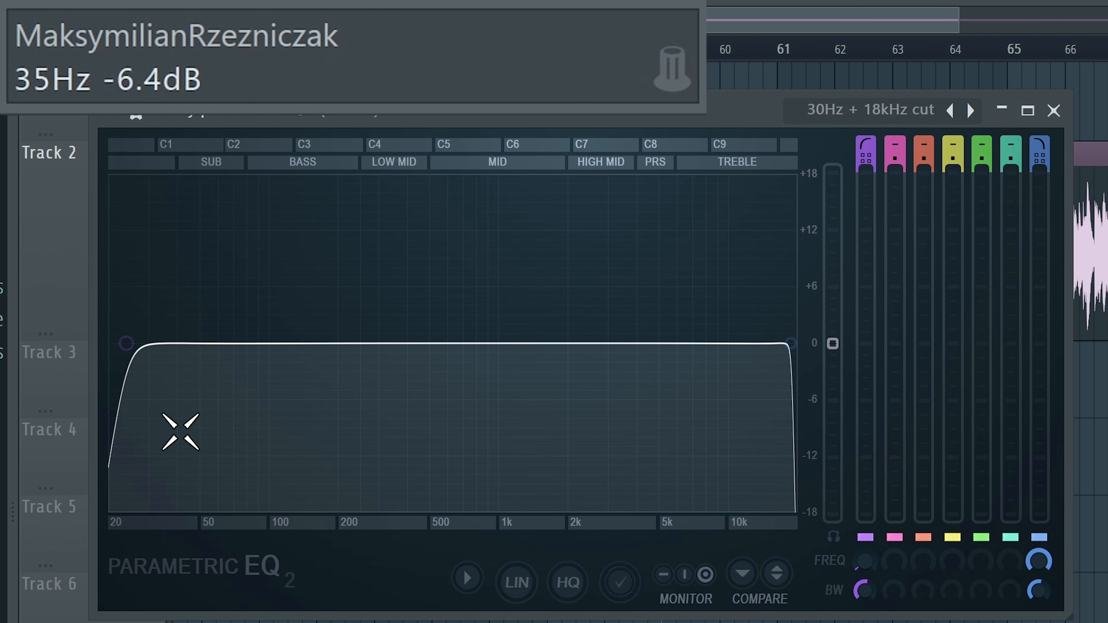
Sweep Band 1's high-pass cutoff between 20 Hz and 40 Hz and settle it at about 30 Hz
left_click_drag(127, 344, 144, 343)
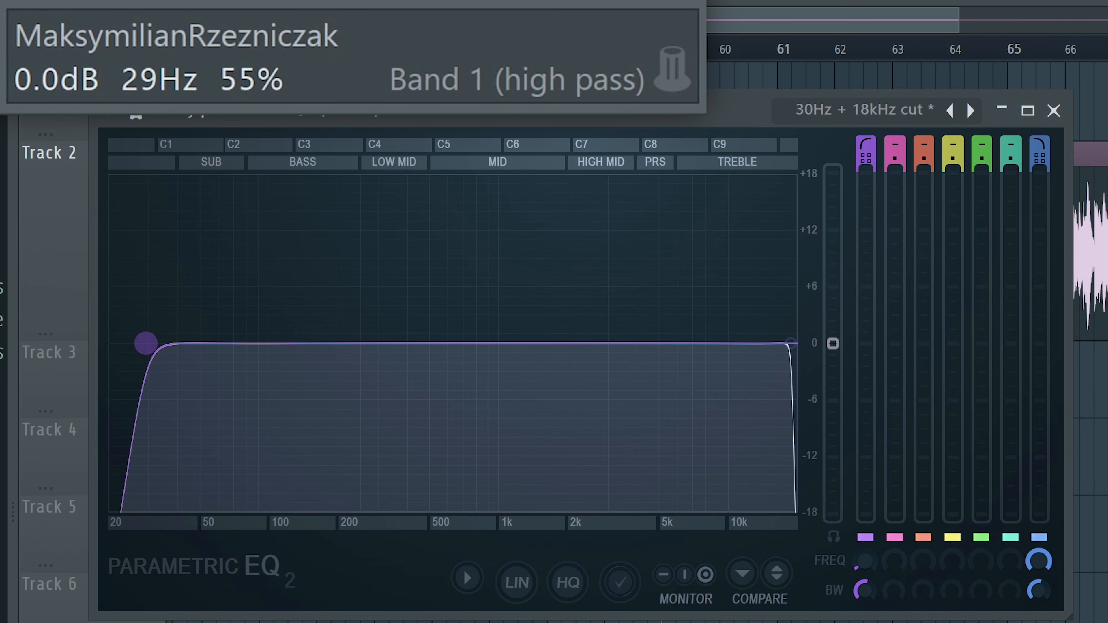
left_click_drag(146, 343, 111, 343)
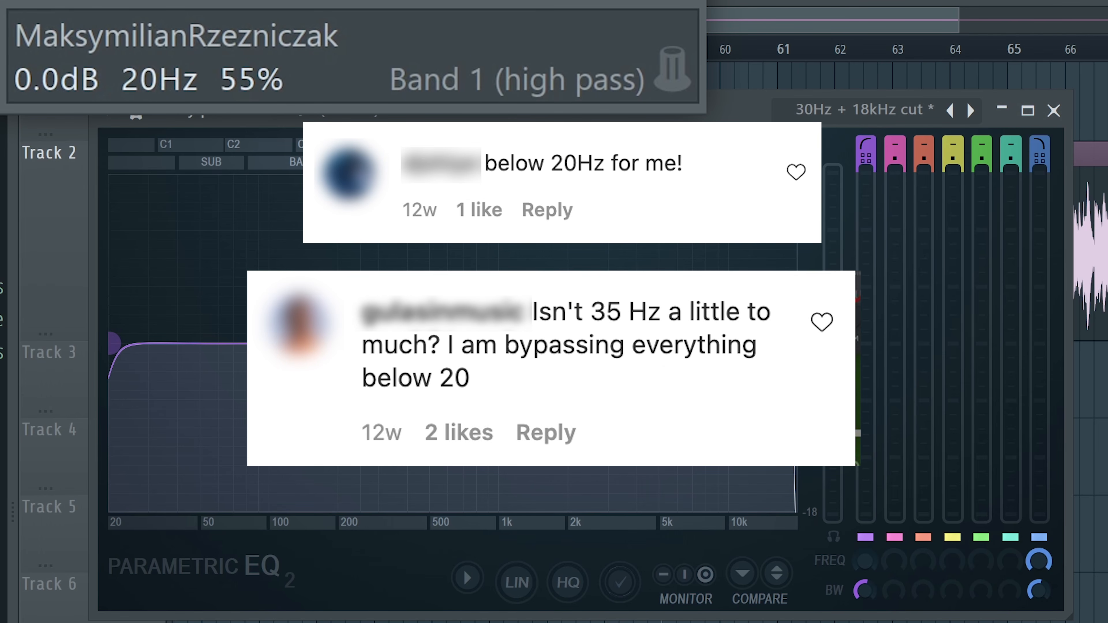
left_click_drag(118, 343, 177, 343)
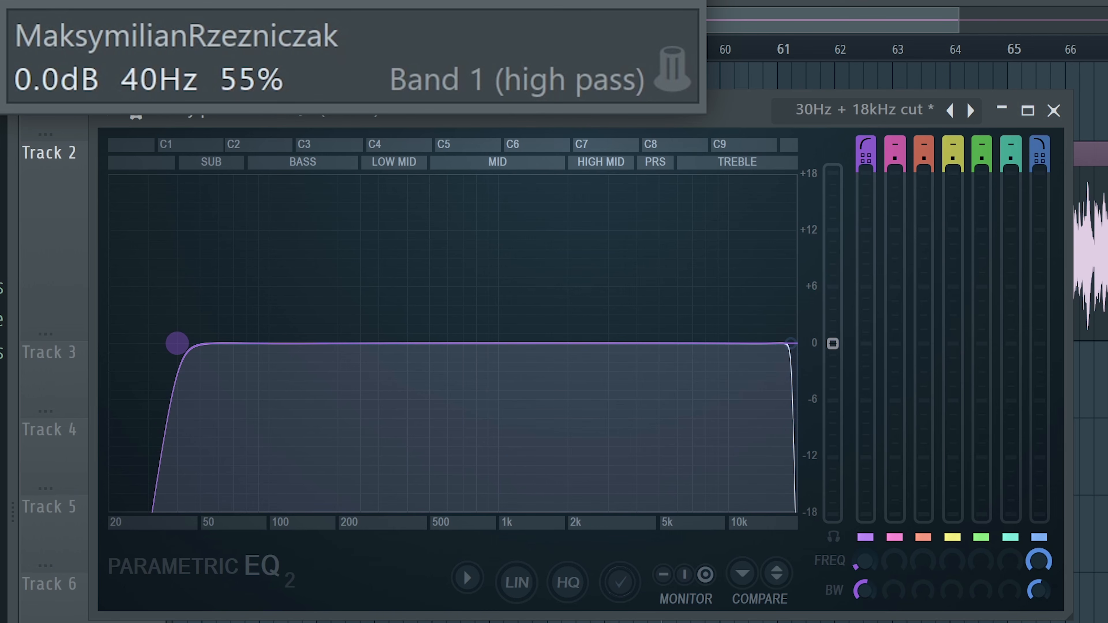
left_click_drag(178, 344, 148, 343)
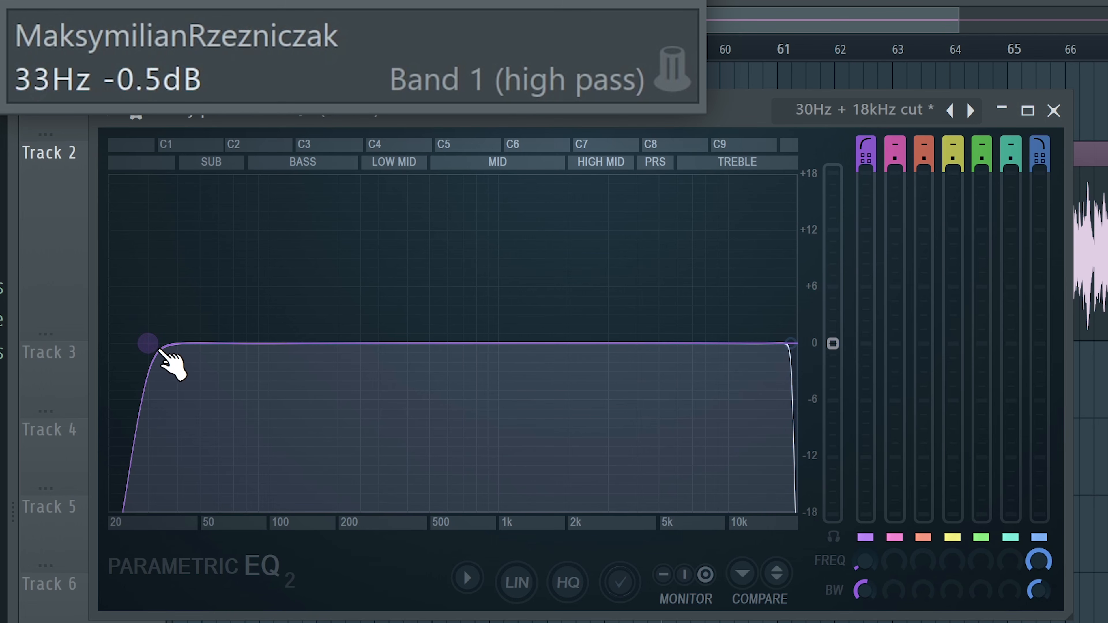
Lower Band 7's low-pass cutoff to about 16.3 kHz, checking the high end during playback
left_click(788, 344)
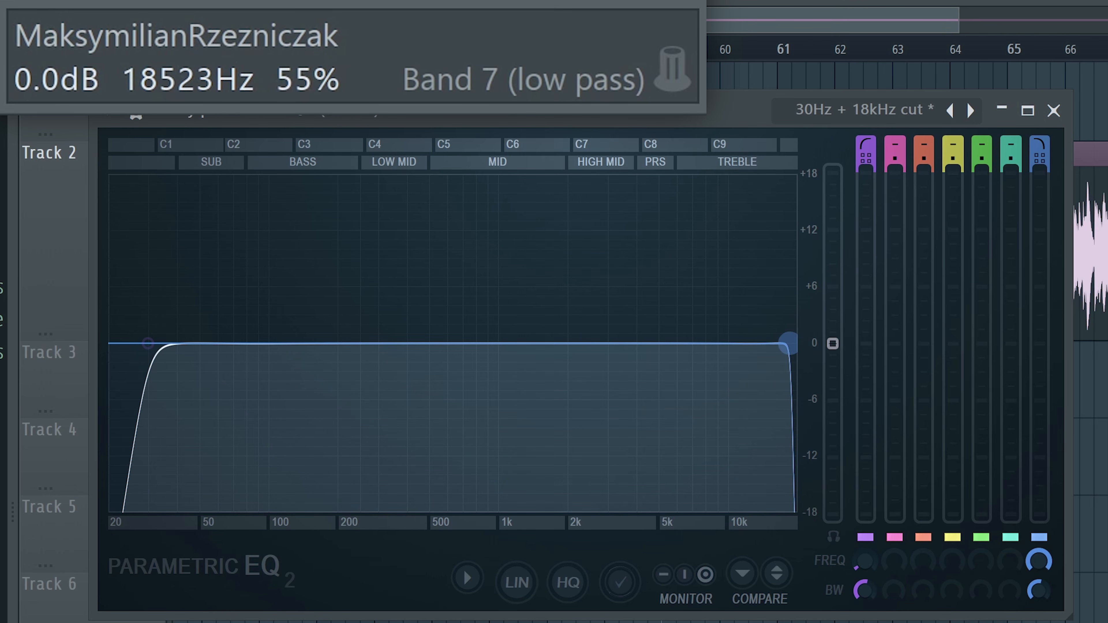
left_click_drag(789, 344, 786, 343)
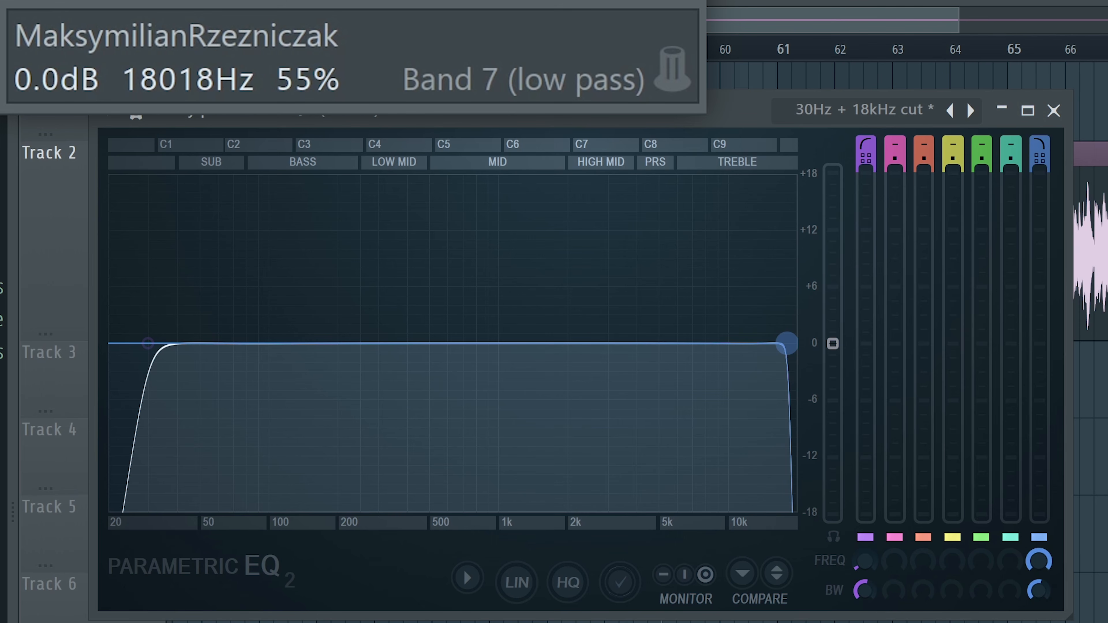
left_click_drag(787, 343, 777, 343)
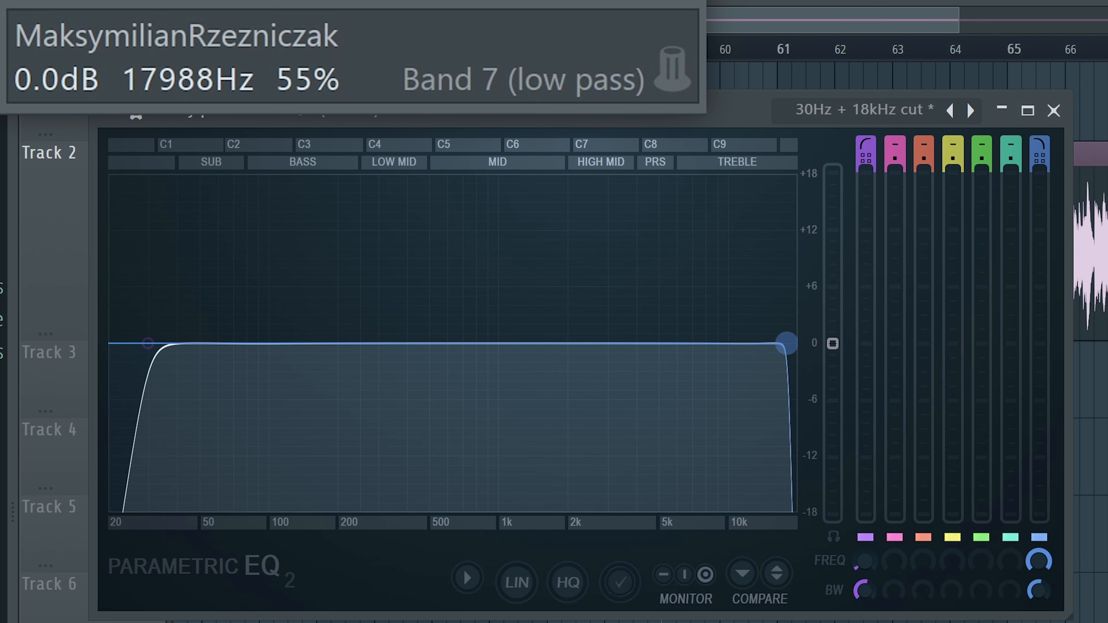
left_click_drag(787, 343, 780, 345)
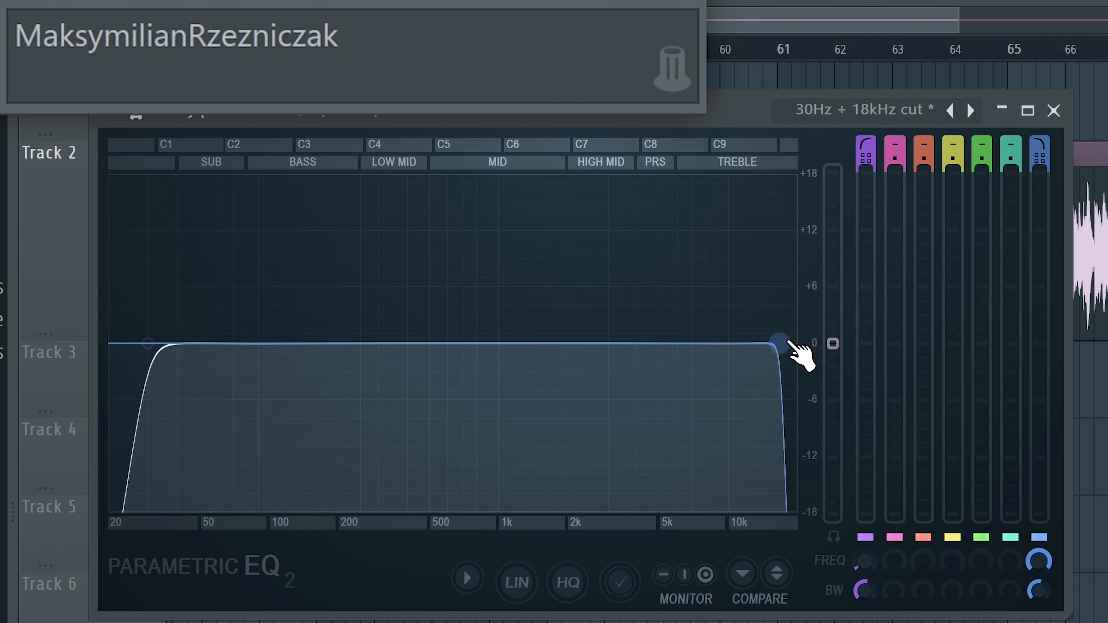
key("space")
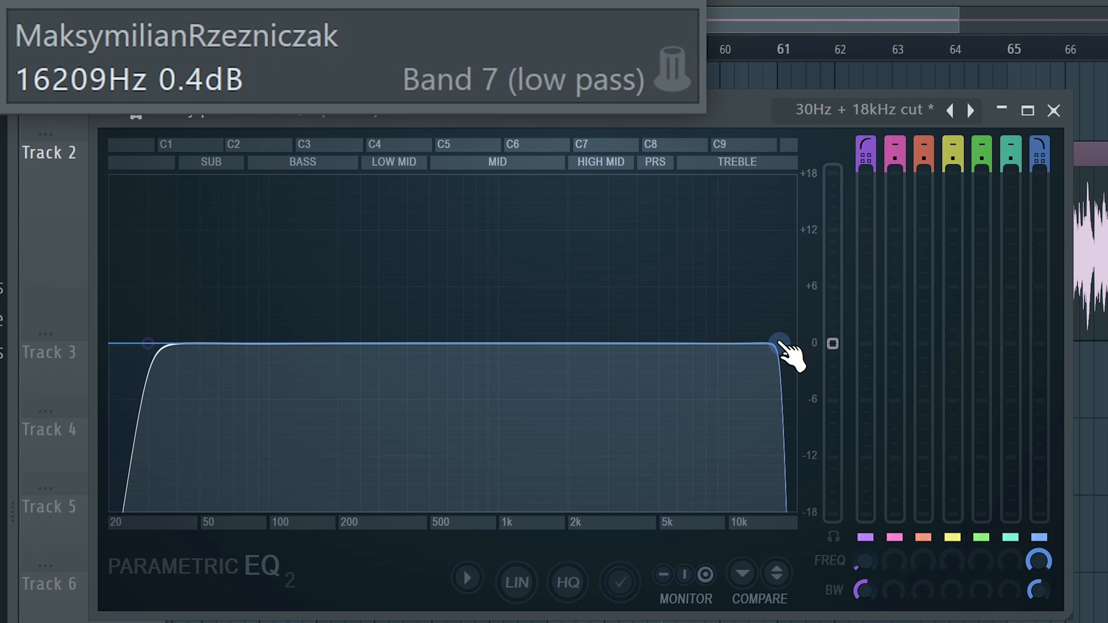
key("space")
mouse_move(781, 344)
left_mouse_down()
mouse_move(767, 344)
mouse_move(794, 343)
mouse_move(778, 344)
left_mouse_up()
key("space")
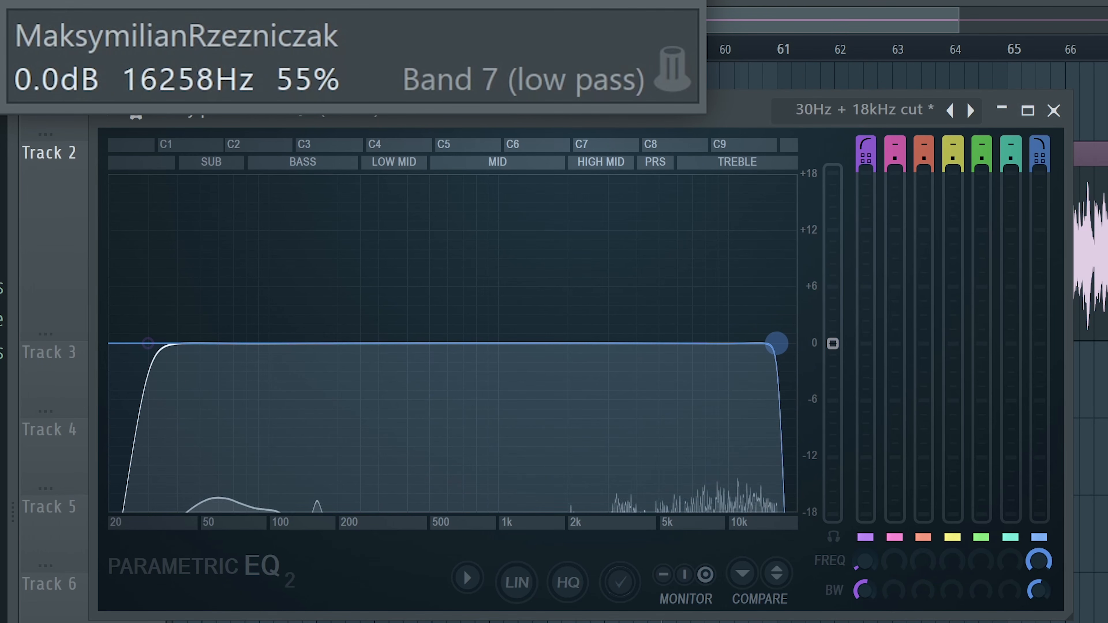
Switch Band 7 temporarily to high pass to listen to only the removed highs, and restore it to low pass
left_click_drag(1032, 141, 1033, 123)
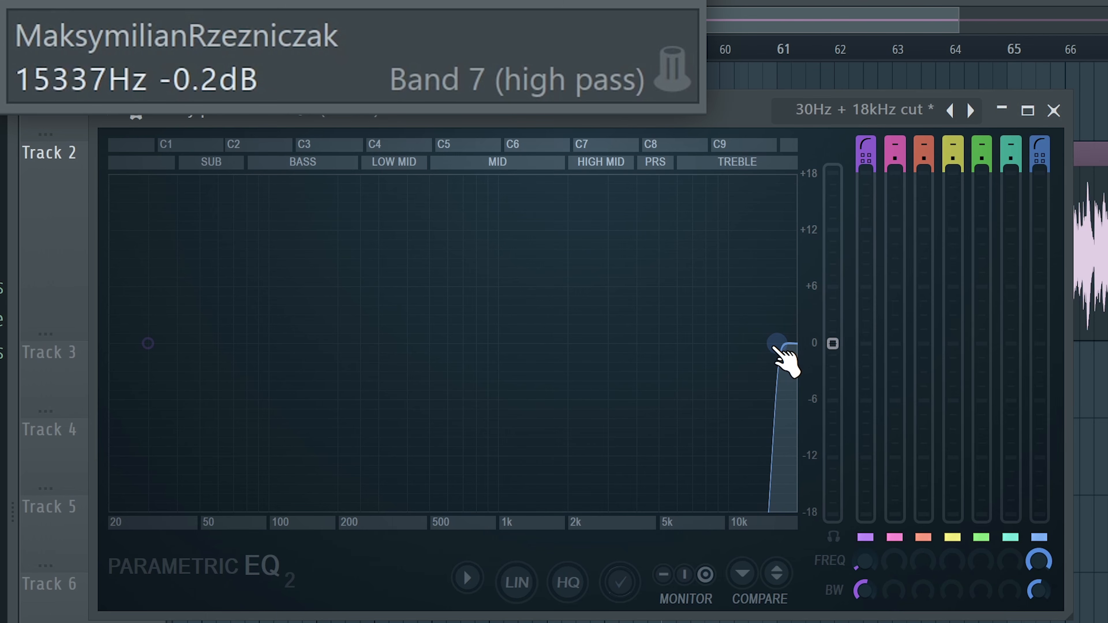
left_click_drag(774, 347, 777, 345)
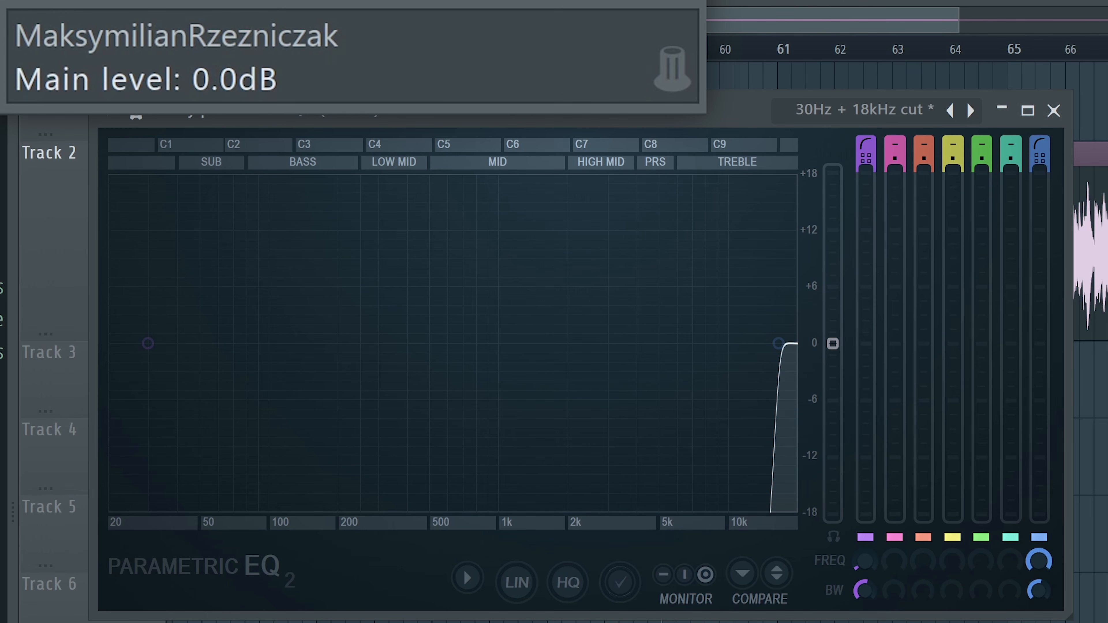
mouse_move(832, 343)
left_mouse_down()
mouse_move(832, 226)
mouse_move(832, 343)
left_mouse_up()
key("space")
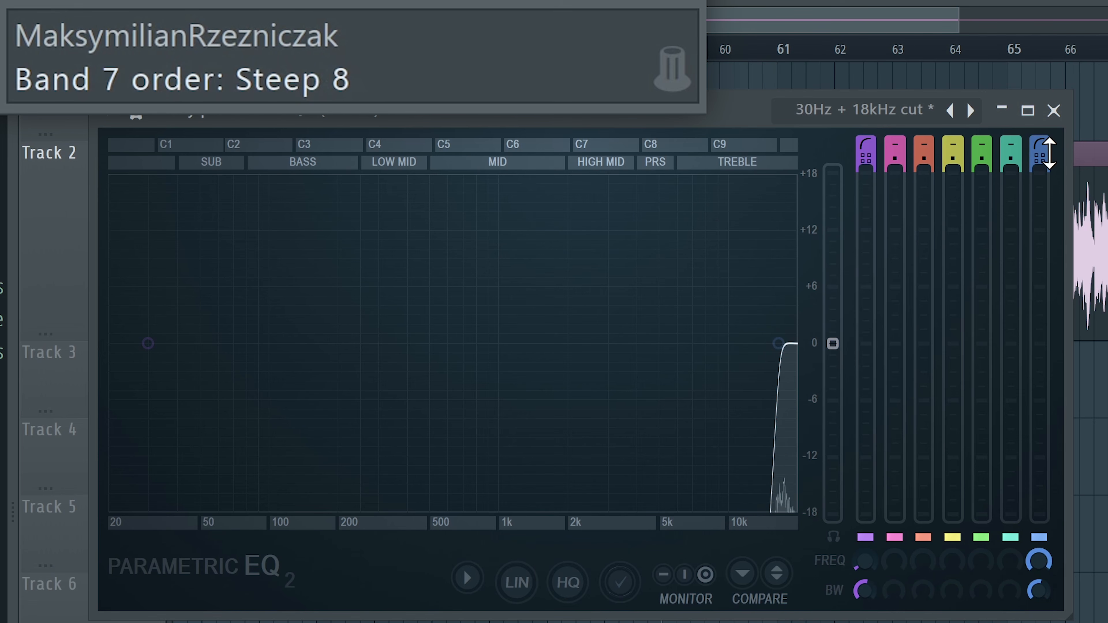
left_click_drag(1042, 145, 1043, 156)
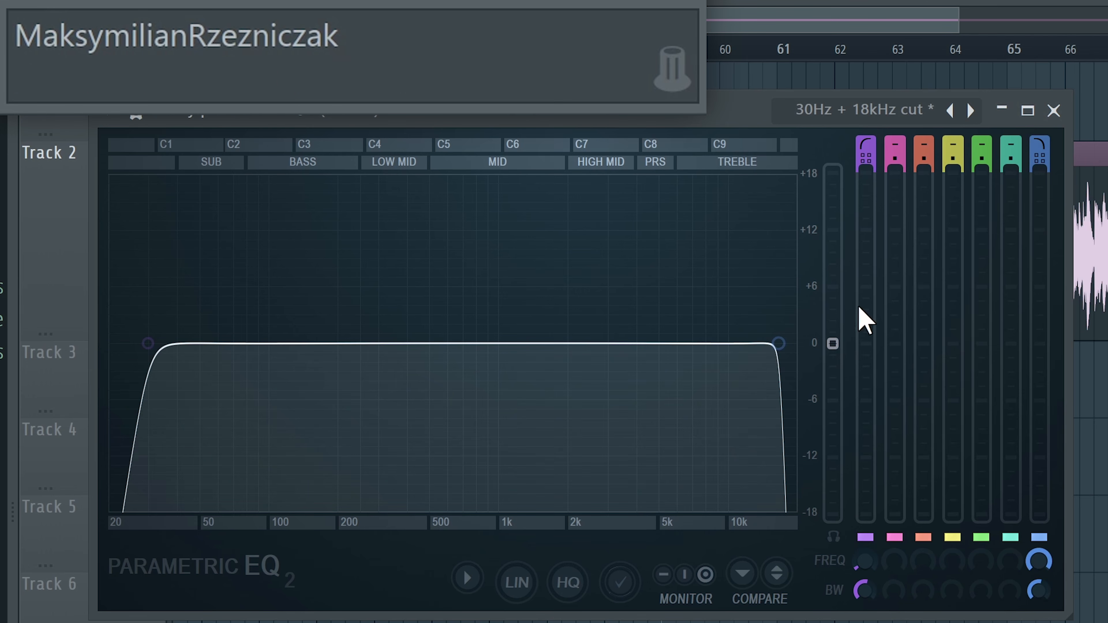
Turn Band 6 into a peaking band and boost it by about 1.3 dB near 13.5 kHz while playing the track
left_click(779, 344)
mouse_move(779, 343)
left_mouse_down()
mouse_move(797, 344)
mouse_move(779, 344)
left_mouse_up()
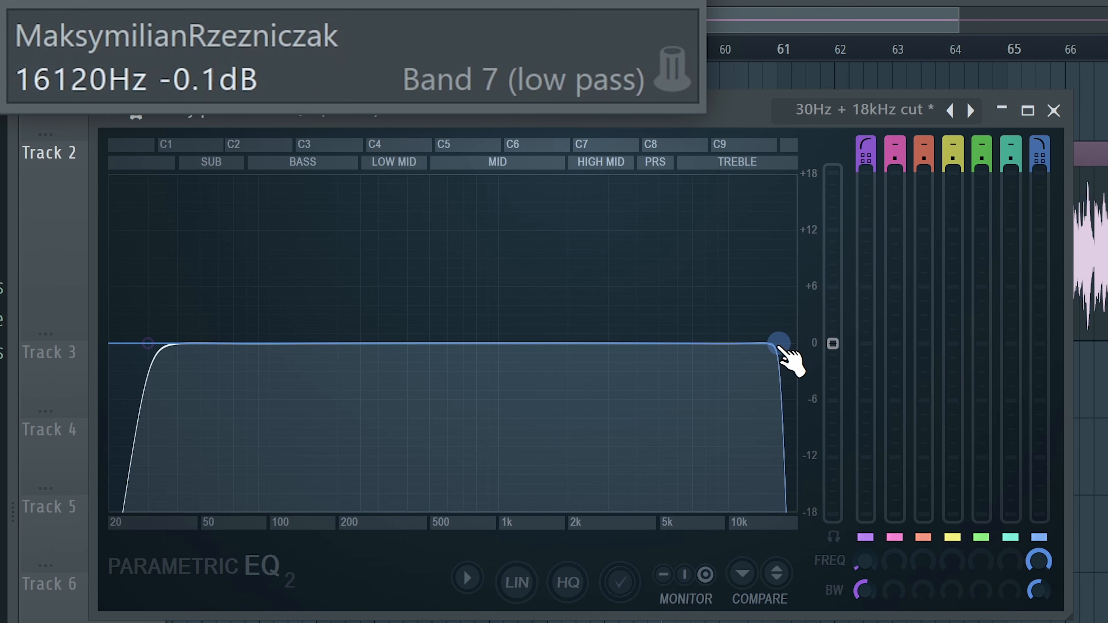
left_click_drag(743, 343, 787, 343)
left_click_drag(1010, 147, 1010, 134)
left_click_drag(787, 339, 729, 330)
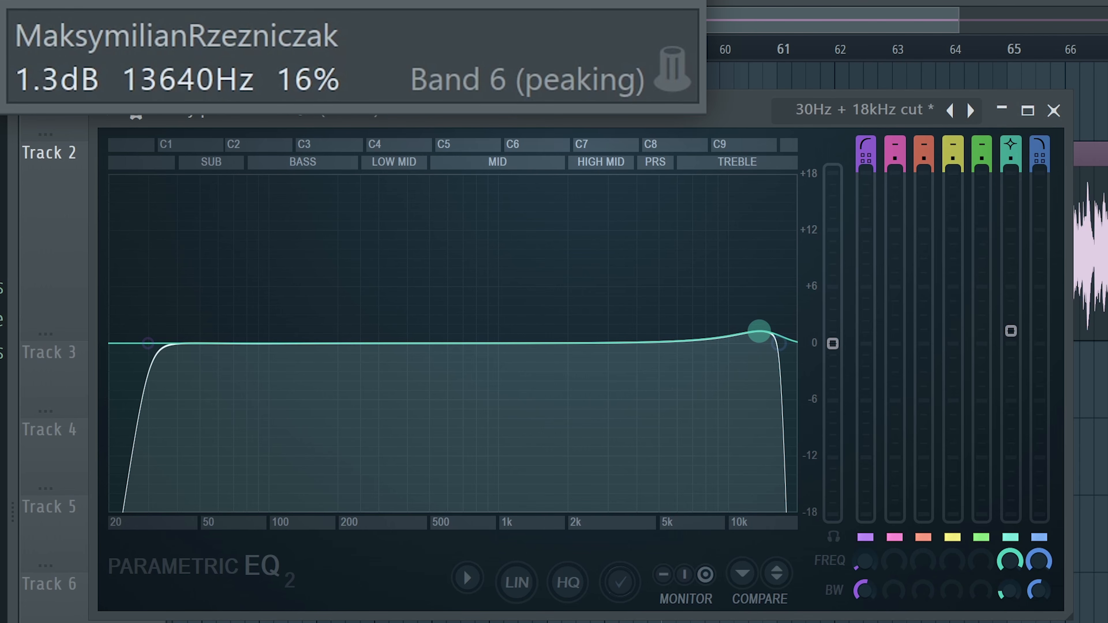
key("space")
left_click_drag(759, 331, 759, 332)
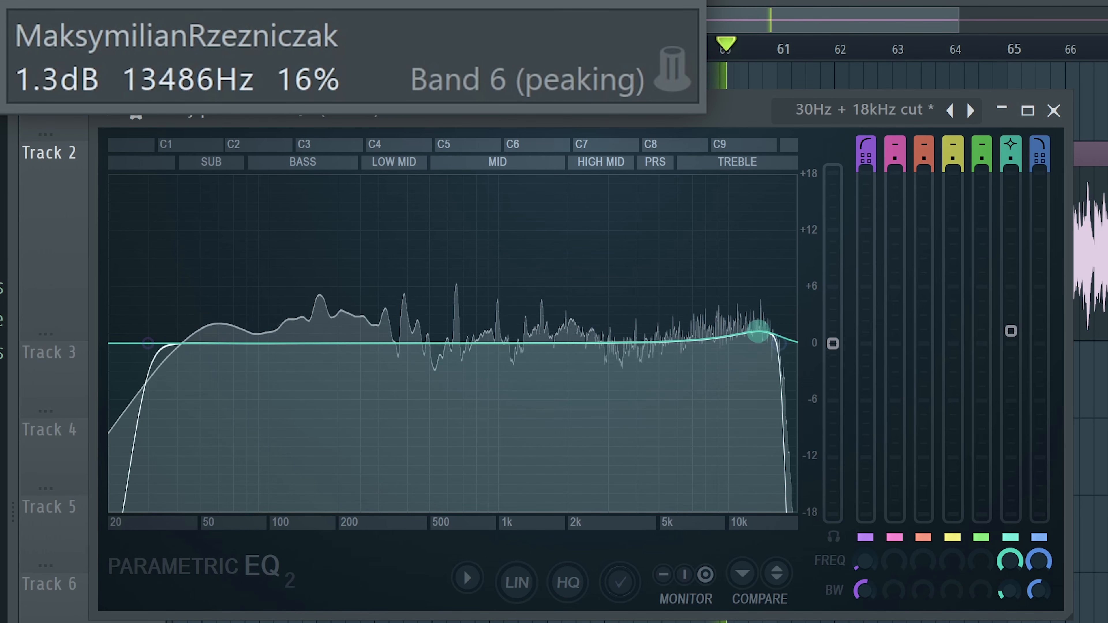
Compare the EQ with its spare state during playback and reduce Band 6's boost to about 0.6 dB near 13.6 kHz
left_click(777, 573)
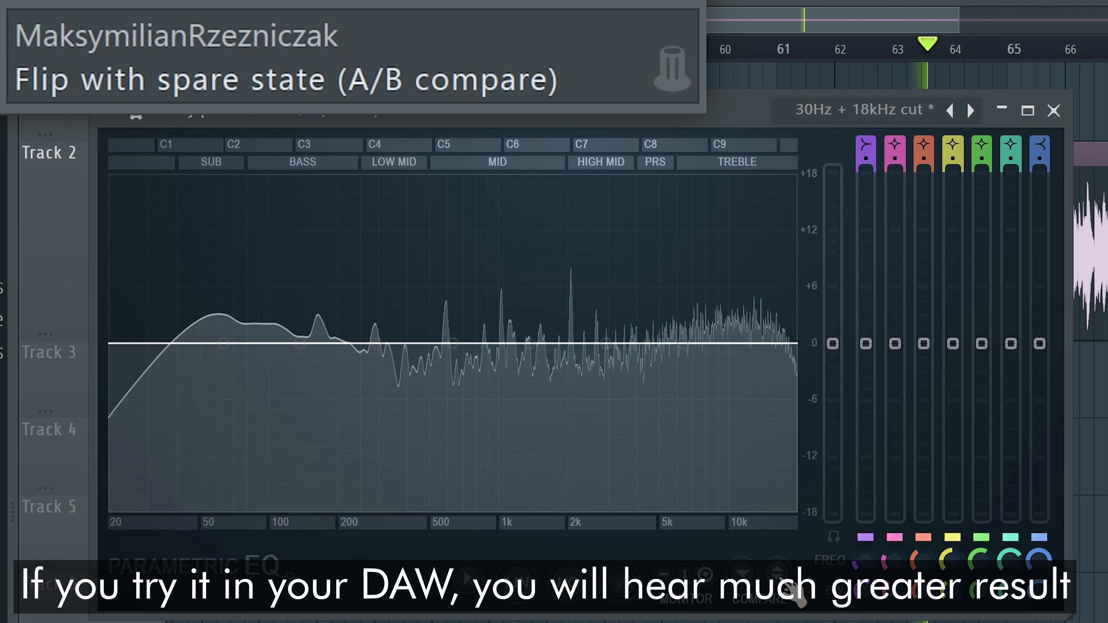
left_click(779, 575)
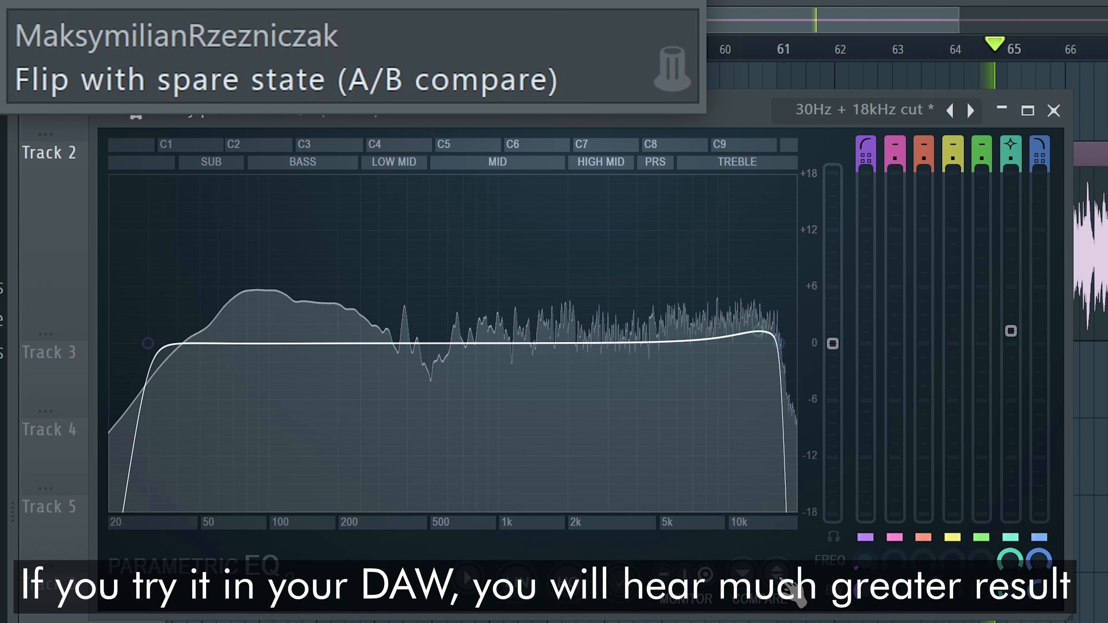
left_click_drag(757, 334, 759, 337)
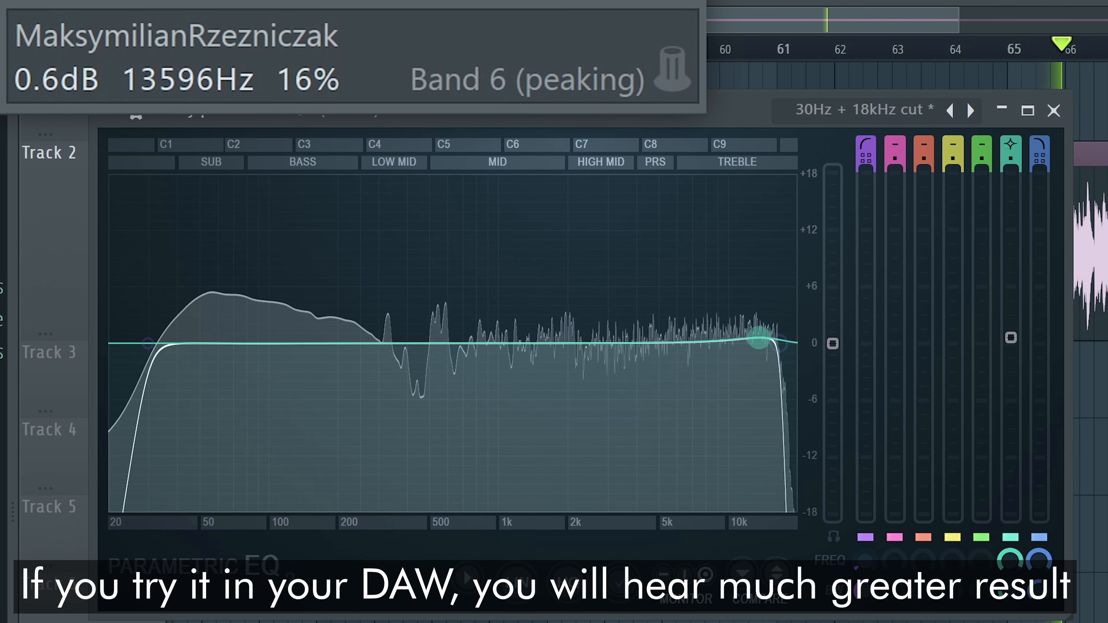
left_click(779, 575)
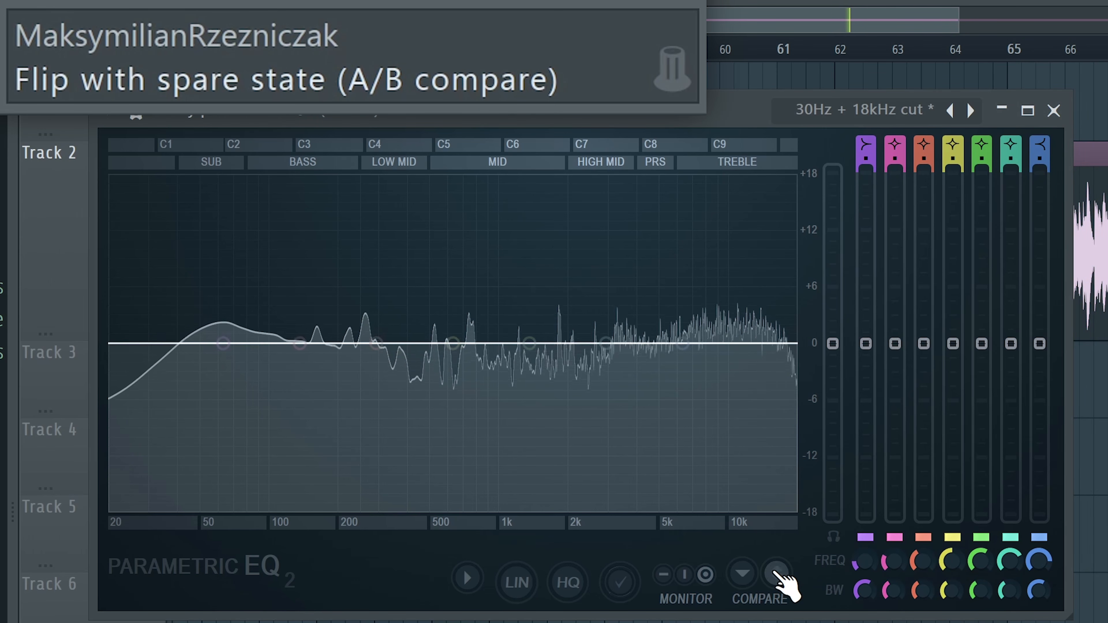
left_click(777, 574)
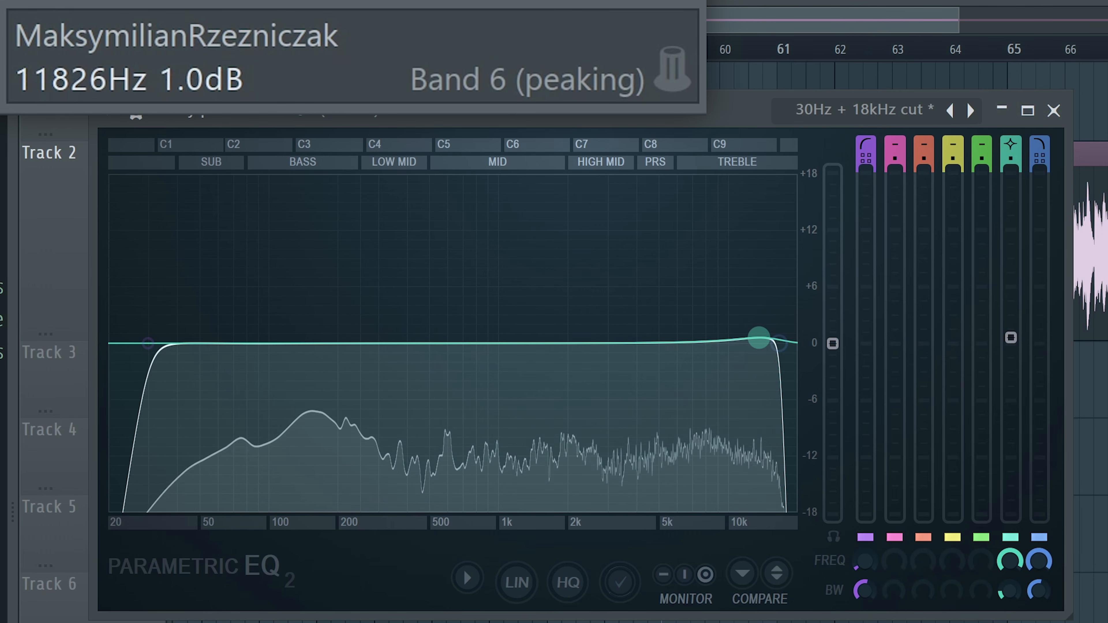
mouse_move(761, 338)
left_mouse_down()
mouse_move(753, 333)
mouse_move(755, 344)
mouse_move(780, 343)
left_mouse_up()
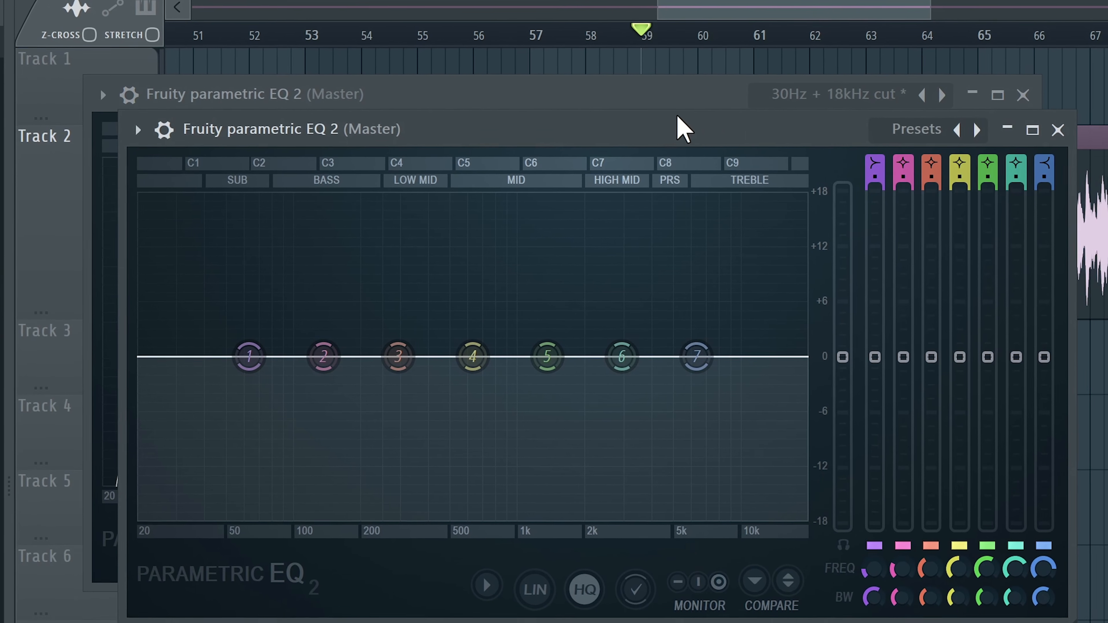
Boost Band 4 of the second EQ into a wide bump near 1.3 kHz with 64% bandwidth, checking it against the playing track
left_click_drag(678, 116, 642, 82)
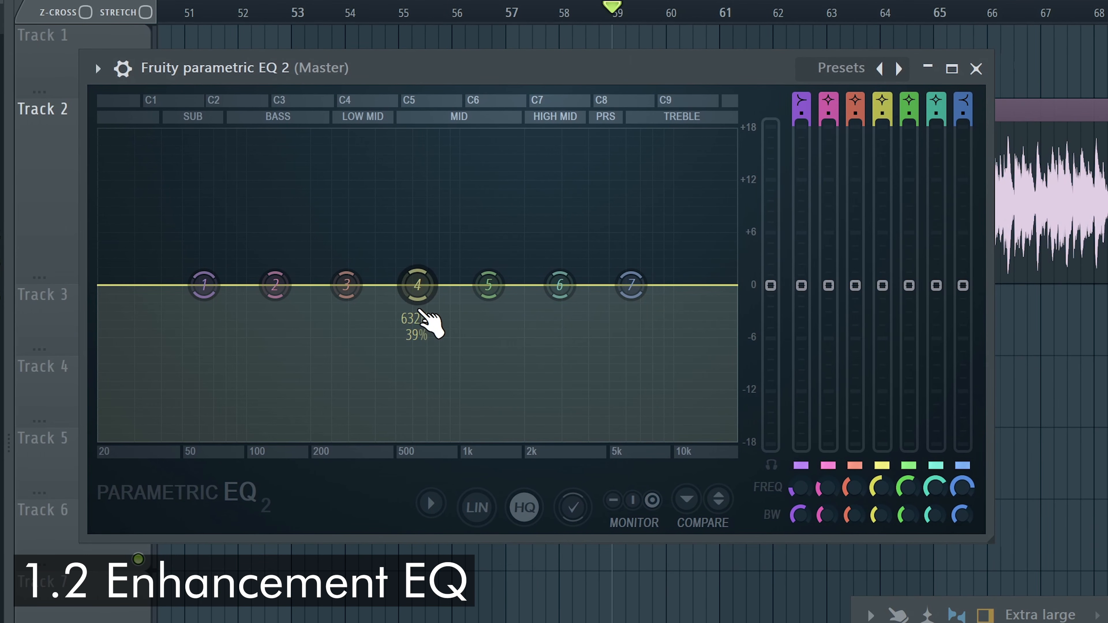
mouse_move(418, 305)
left_mouse_down()
mouse_move(317, 287)
mouse_move(421, 287)
mouse_move(445, 265)
mouse_move(610, 255)
mouse_move(578, 274)
mouse_move(376, 263)
mouse_move(392, 289)
mouse_move(376, 273)
mouse_move(415, 284)
left_mouse_up()
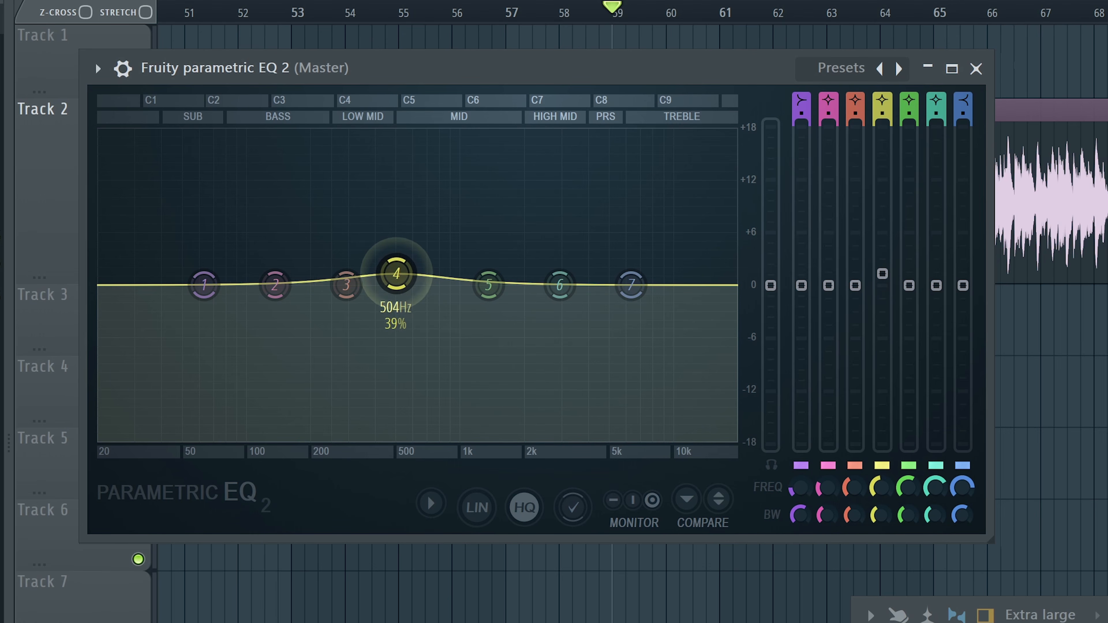
left_click_drag(365, 261, 364, 262)
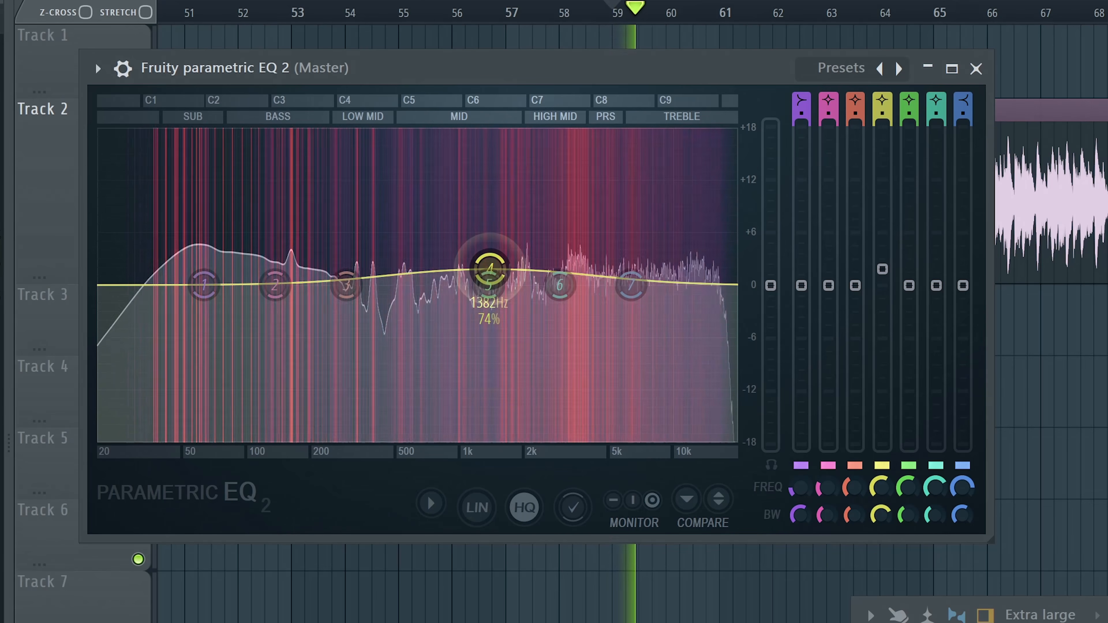
mouse_move(491, 269)
left_mouse_down()
mouse_move(489, 235)
mouse_move(482, 279)
mouse_move(488, 273)
left_mouse_up()
key("space")
scroll(488, 272, "down", 2)
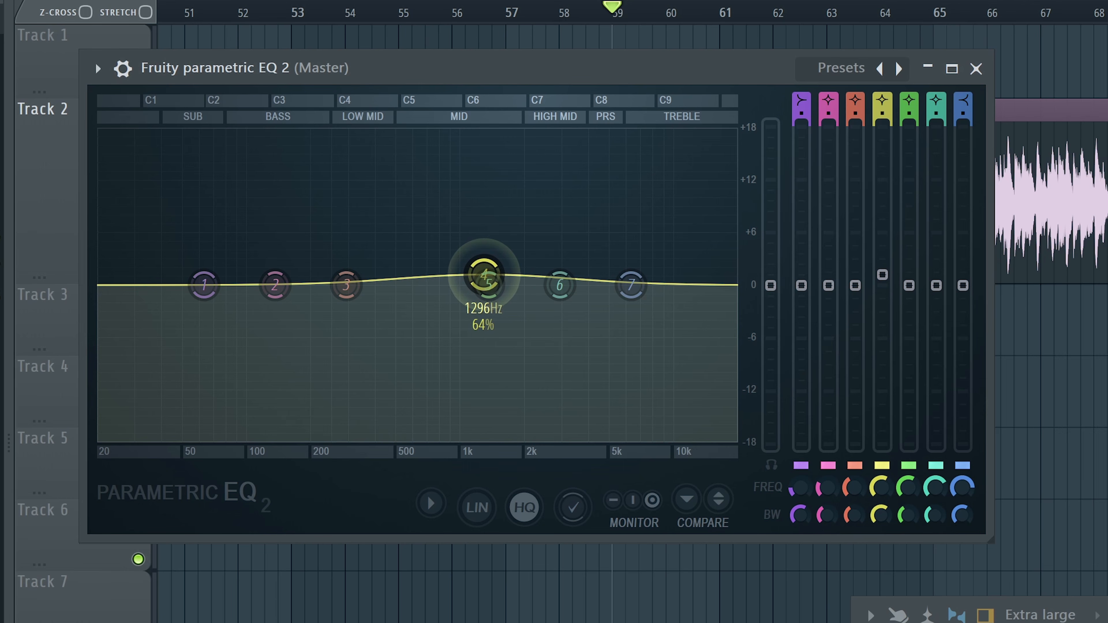
Fine-tune the frequency, gain and bandwidth of Band 4's gentle boost around 1.3 kHz
left_click_drag(483, 275, 486, 275)
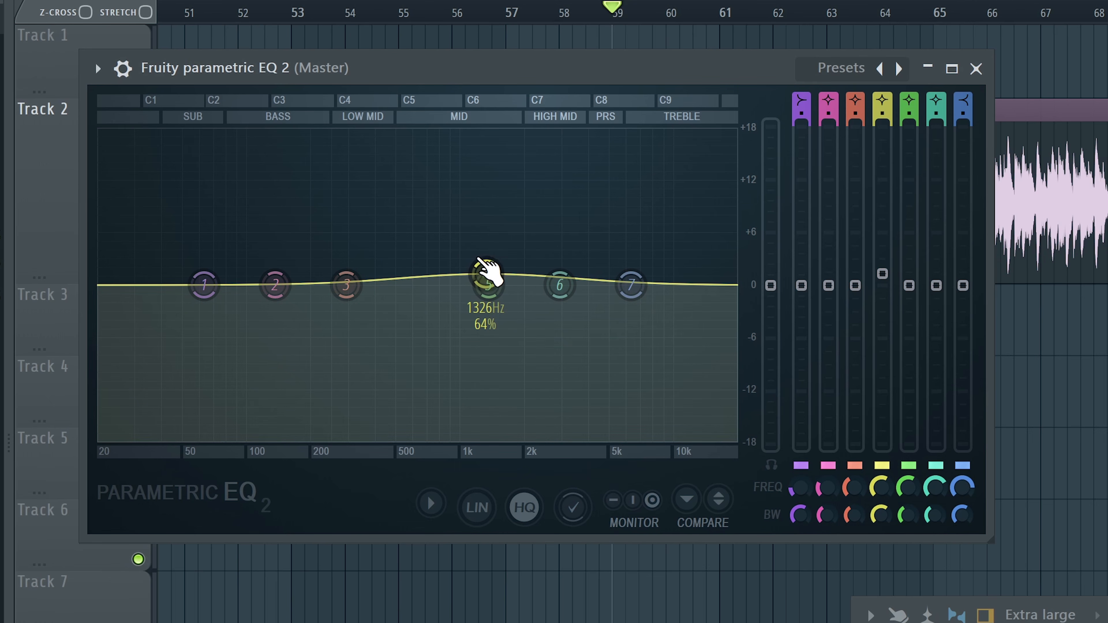
scroll(308, 211, "down", 1)
mouse_move(486, 273)
left_mouse_down()
mouse_move(307, 211)
mouse_move(324, 244)
mouse_move(293, 229)
mouse_move(312, 200)
mouse_move(322, 234)
mouse_move(477, 281)
left_mouse_up()
scroll(324, 245, "down", 1)
scroll(292, 235, "up", 1)
scroll(321, 234, "down", 1)
scroll(428, 260, "up", 4)
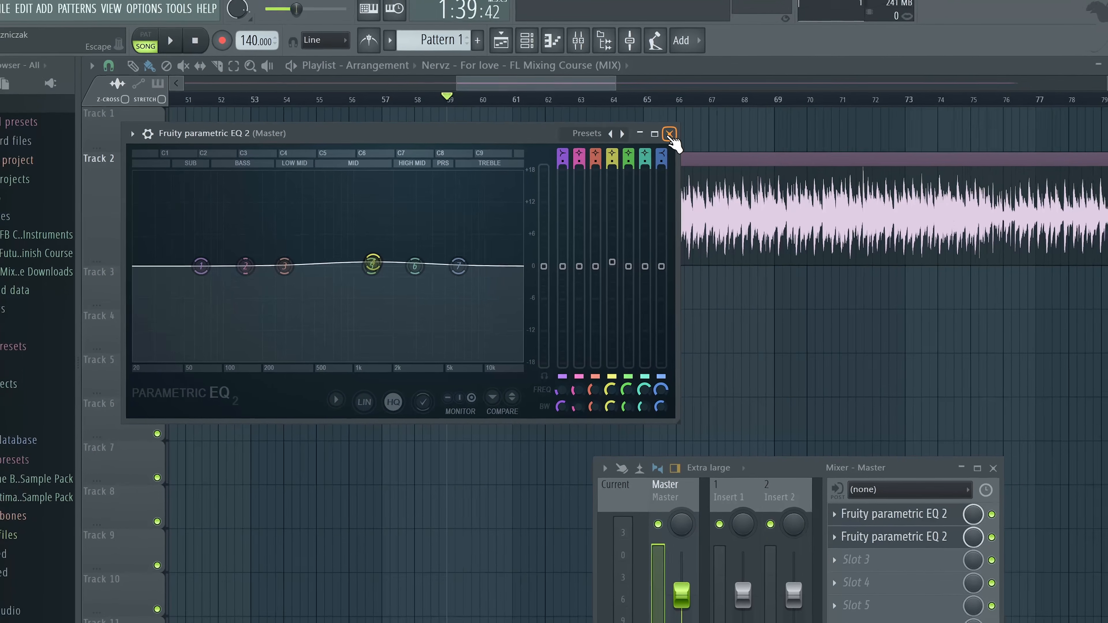
Close the EQ, add Patcher to Slot 3 of the Master channel, and load its Mid Side EQ preset
left_click(670, 133)
left_click(670, 133)
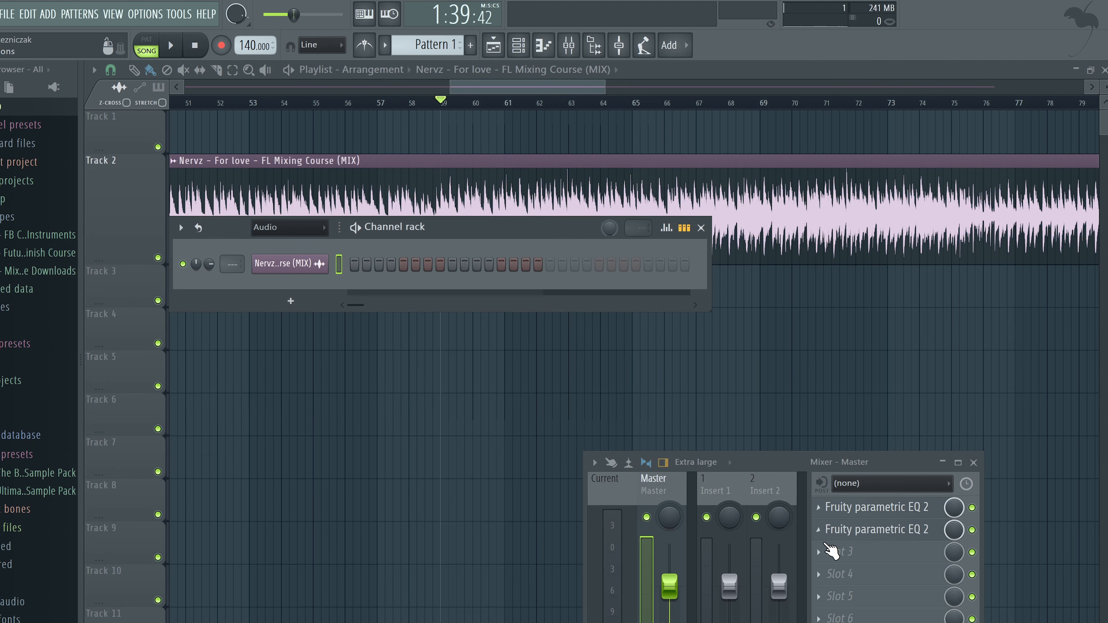
left_click(834, 561)
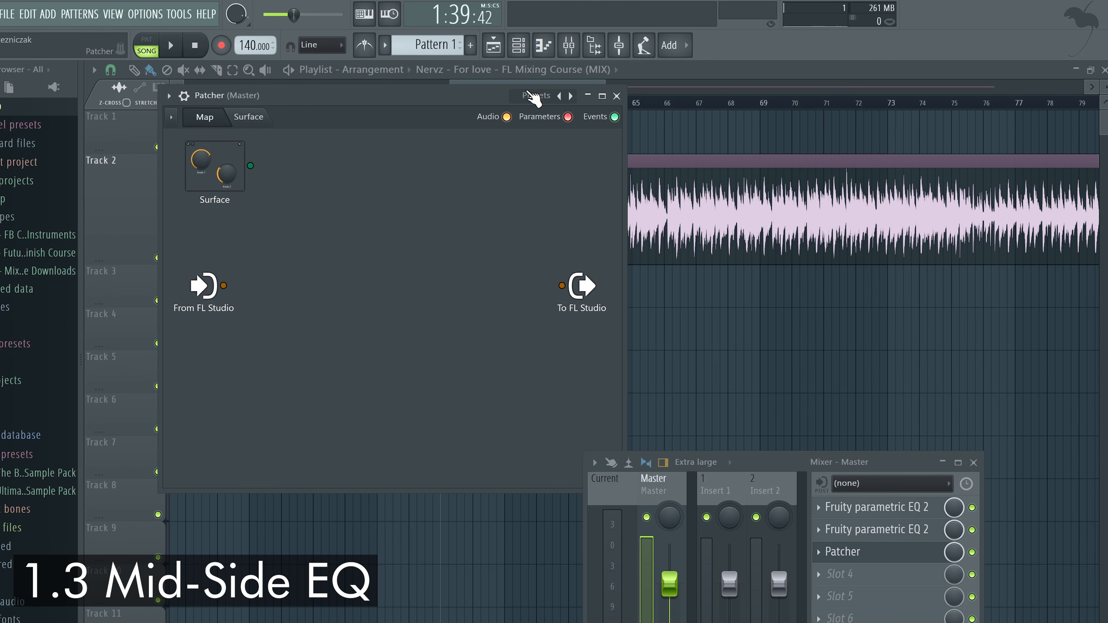
left_click(530, 96)
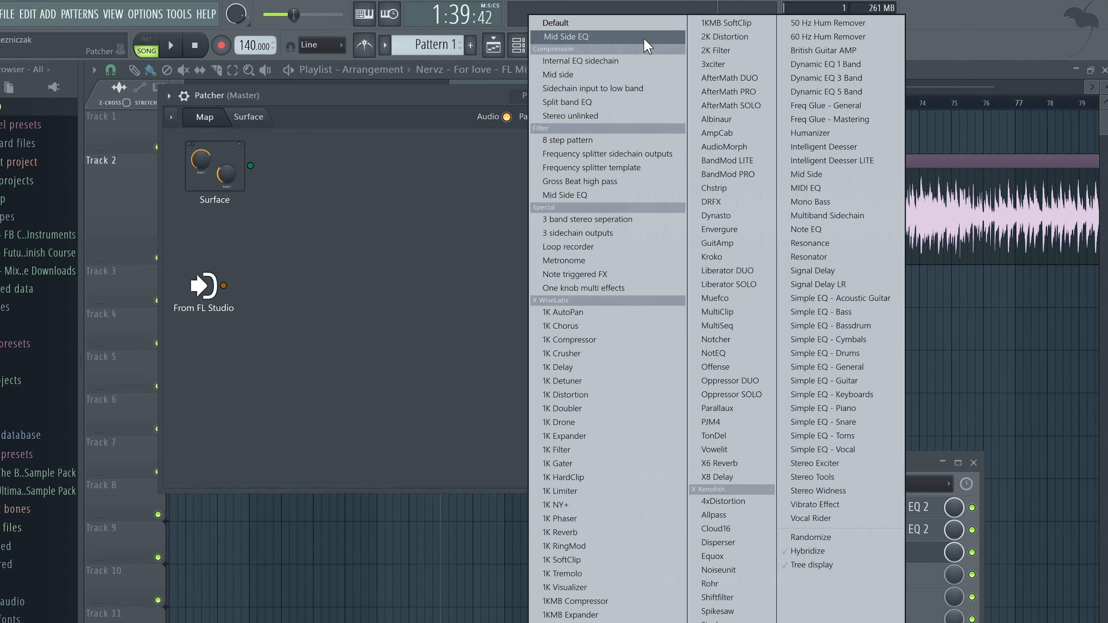
left_click(645, 38)
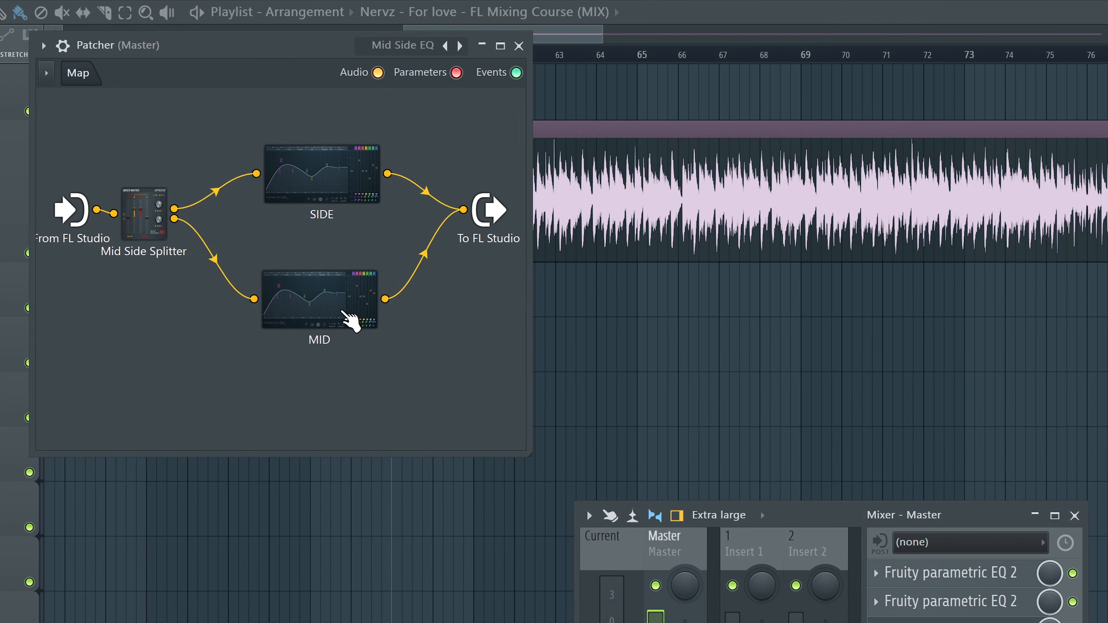
Inspect the MID EQ, then open the SIDE EQ and place it beside the Patcher map
double_click(349, 321)
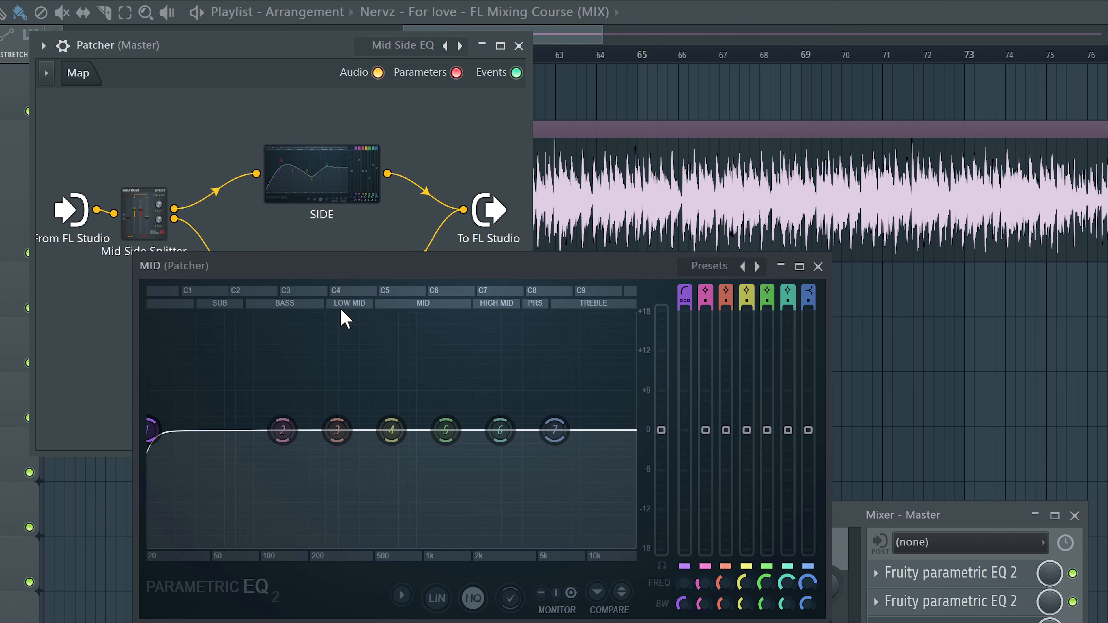
left_click(824, 267)
double_click(276, 179)
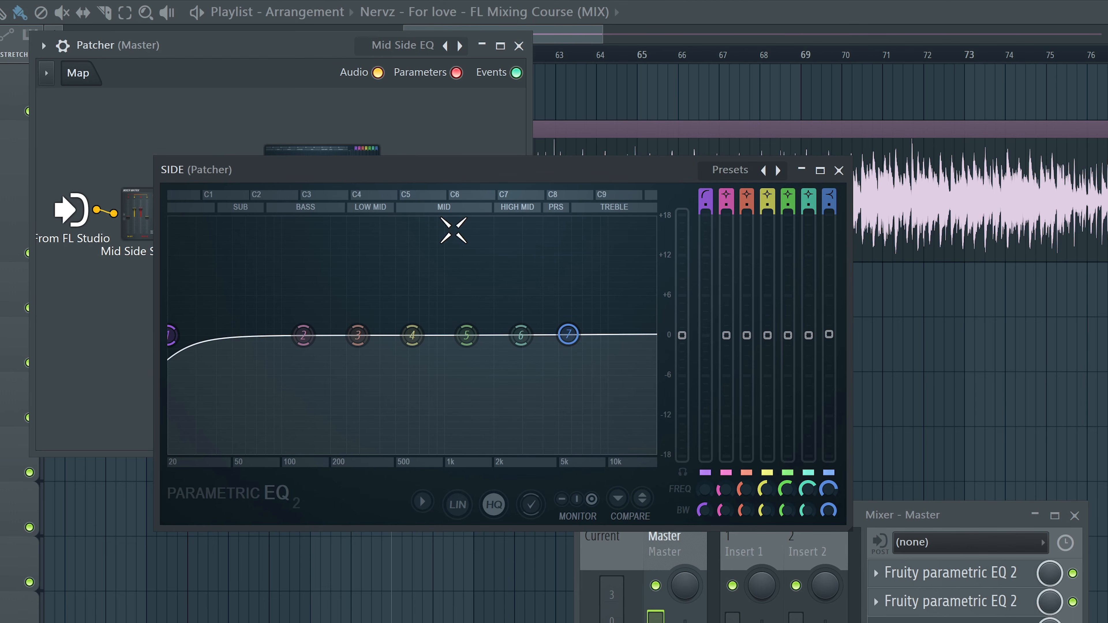
left_click_drag(391, 173, 595, 104)
left_click_drag(821, 513, 786, 488)
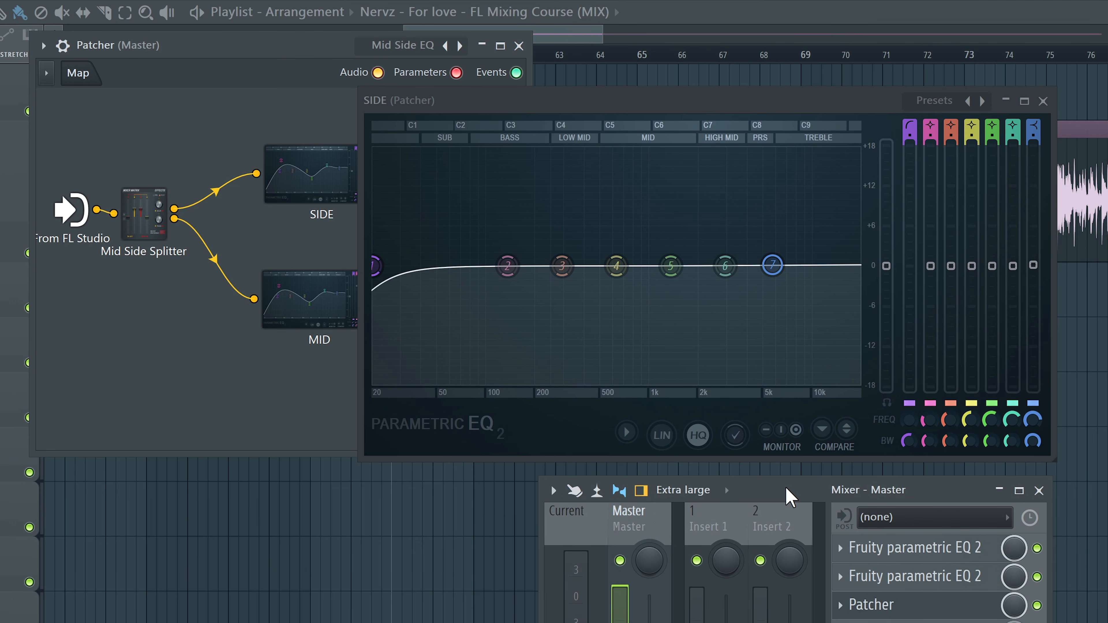
Disconnect the MID EQ from the Patcher output so that only the side signal is heard
key("space")
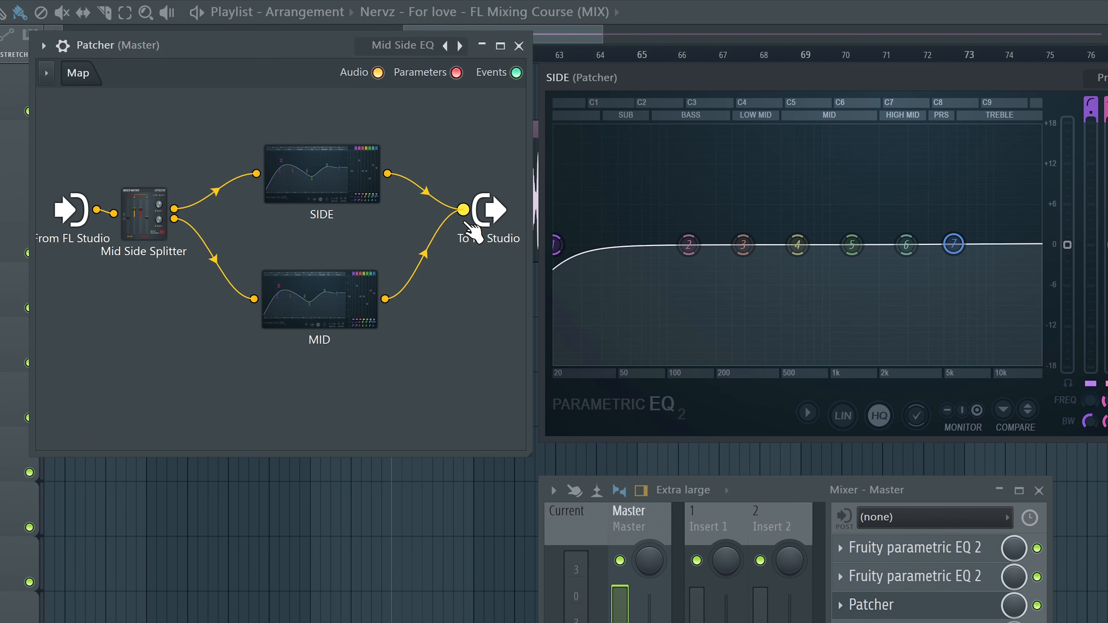
left_click_drag(465, 222, 457, 227)
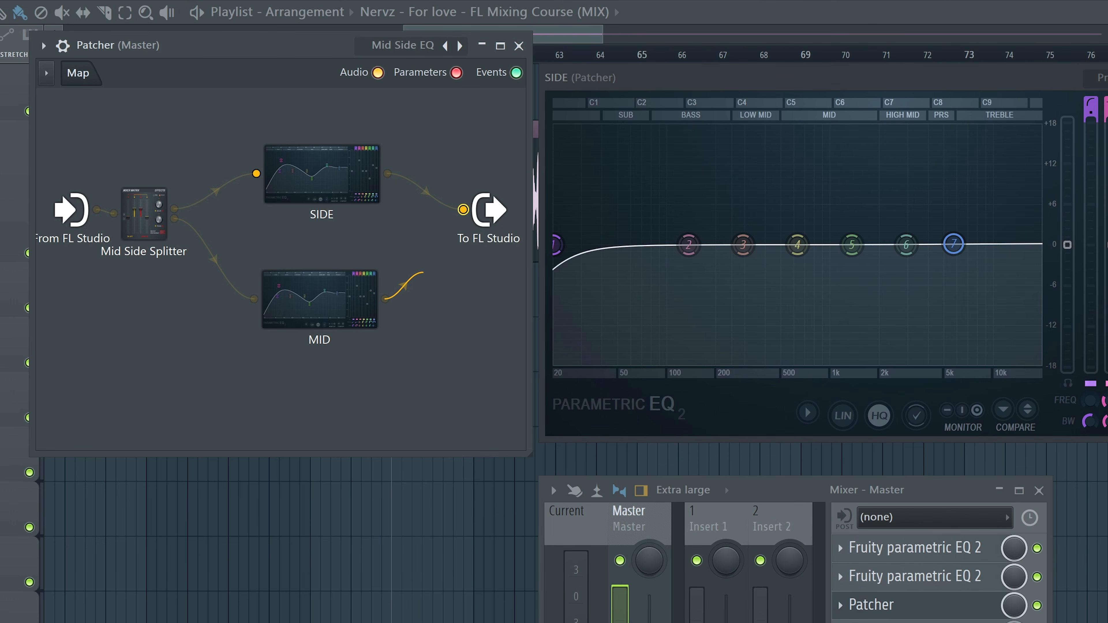
left_click_drag(385, 301, 385, 301)
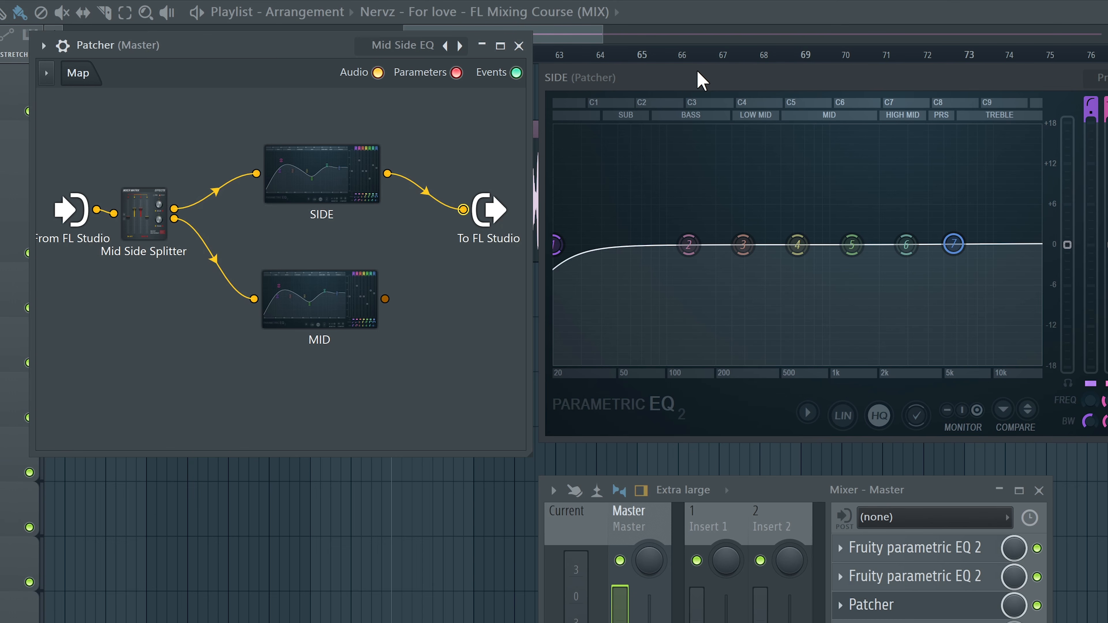
left_click_drag(698, 79, 671, 81)
Set Band 1's steep low cut in the SIDE EQ to about 236 Hz, temporarily inverting it to audition the removed lows
key("space")
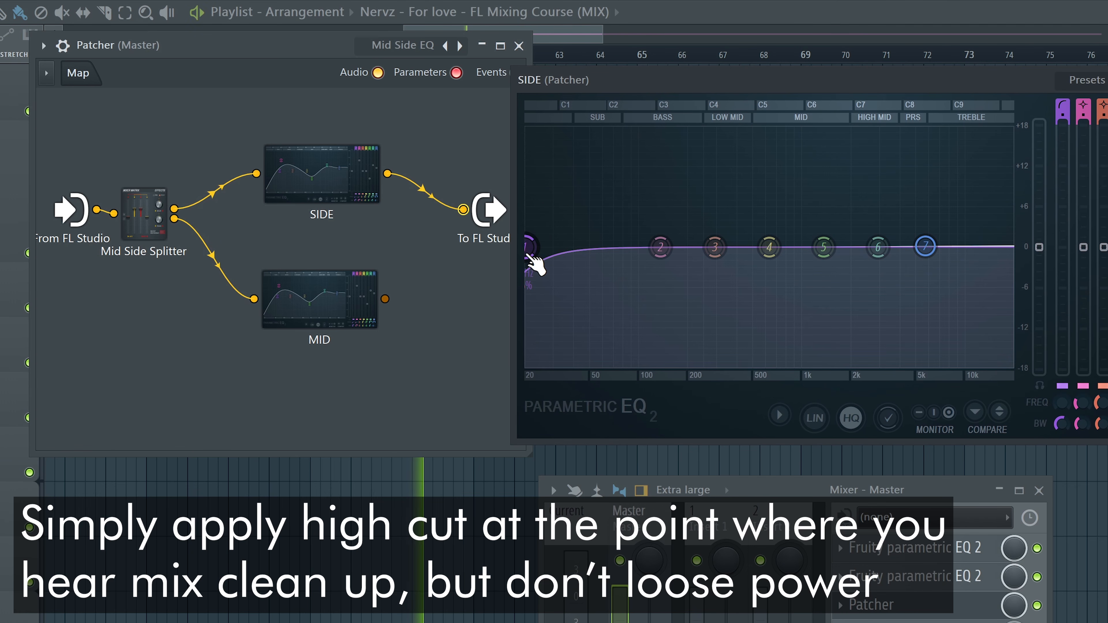
left_click_drag(529, 257, 712, 247)
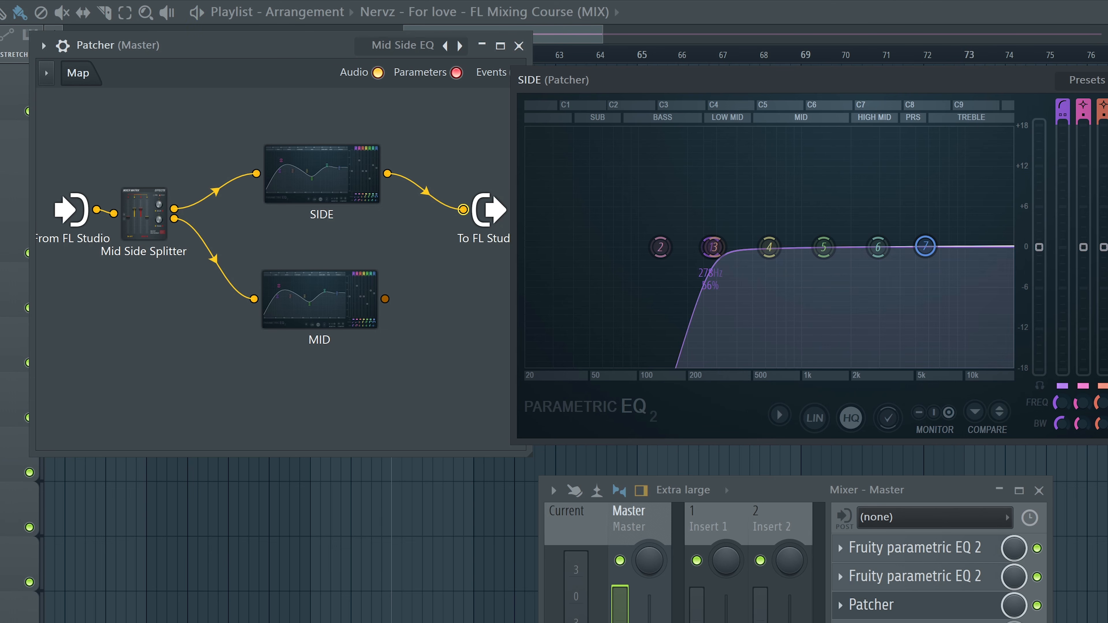
left_click_drag(1062, 107, 1062, 118)
key("space")
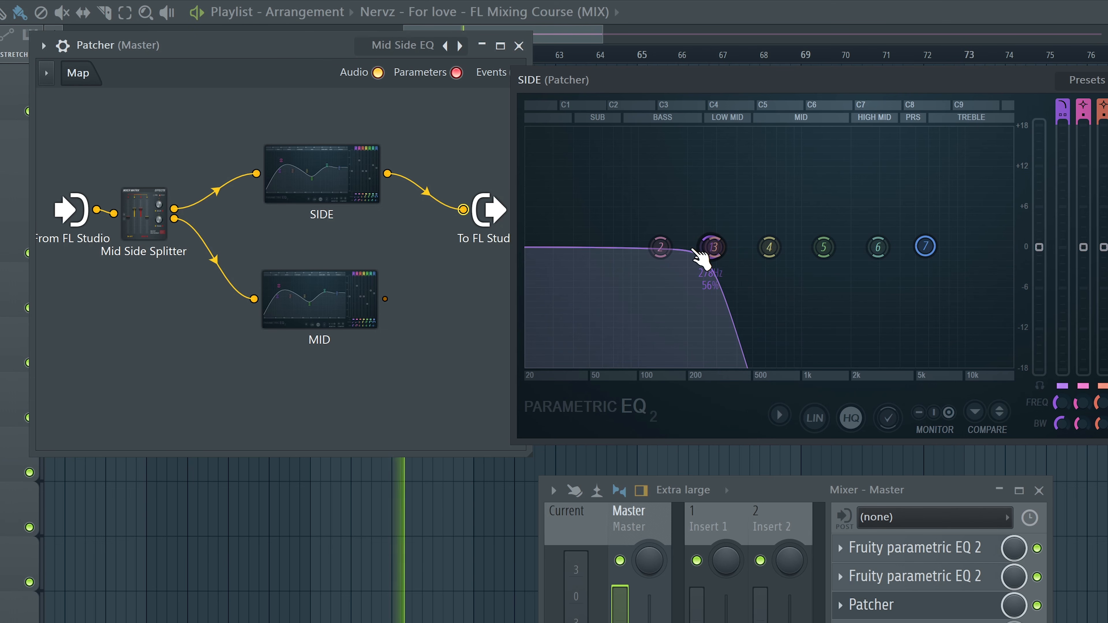
left_click_drag(697, 252, 692, 252)
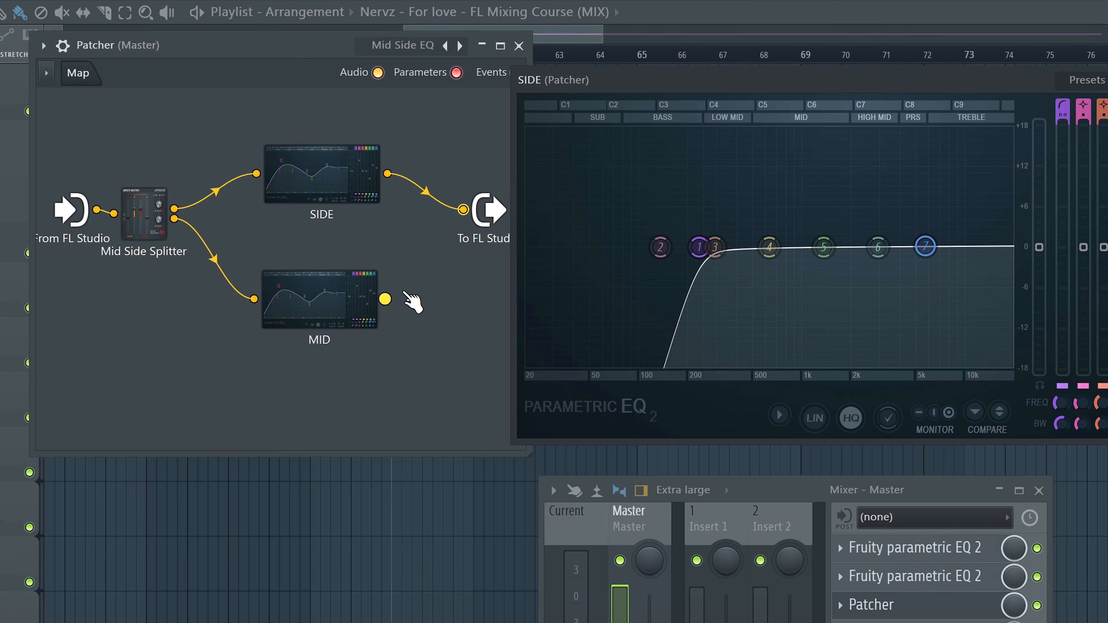
Reconnect the MID EQ to the Patcher output and compare the SIDE EQ with its spare state during playback
left_click_drag(385, 299, 463, 210)
key("space")
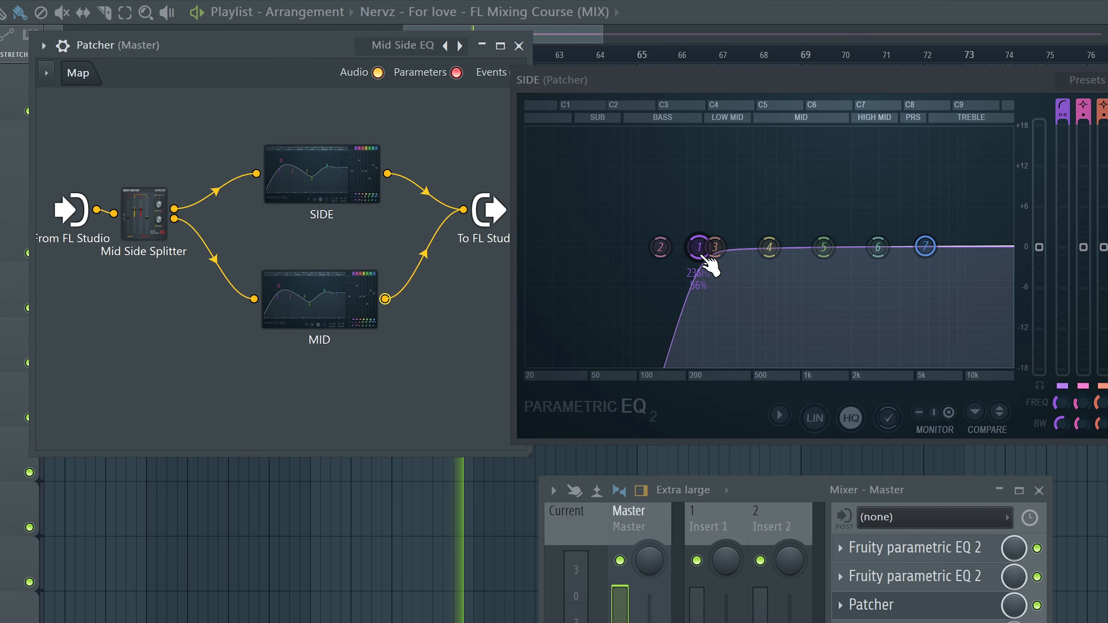
left_click(1001, 415)
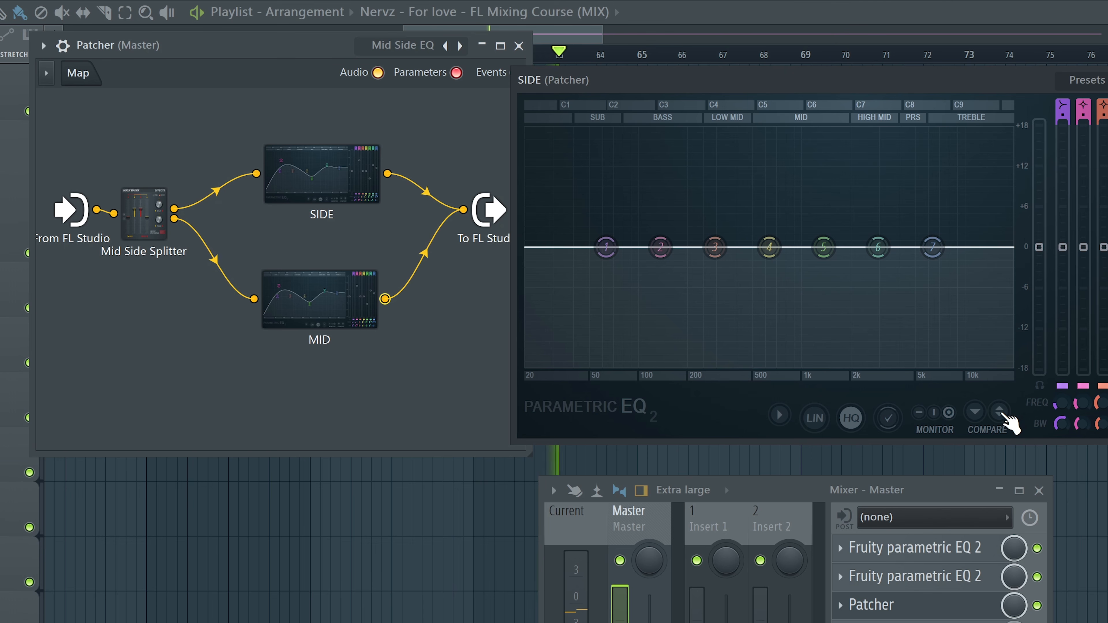
left_click(1001, 415)
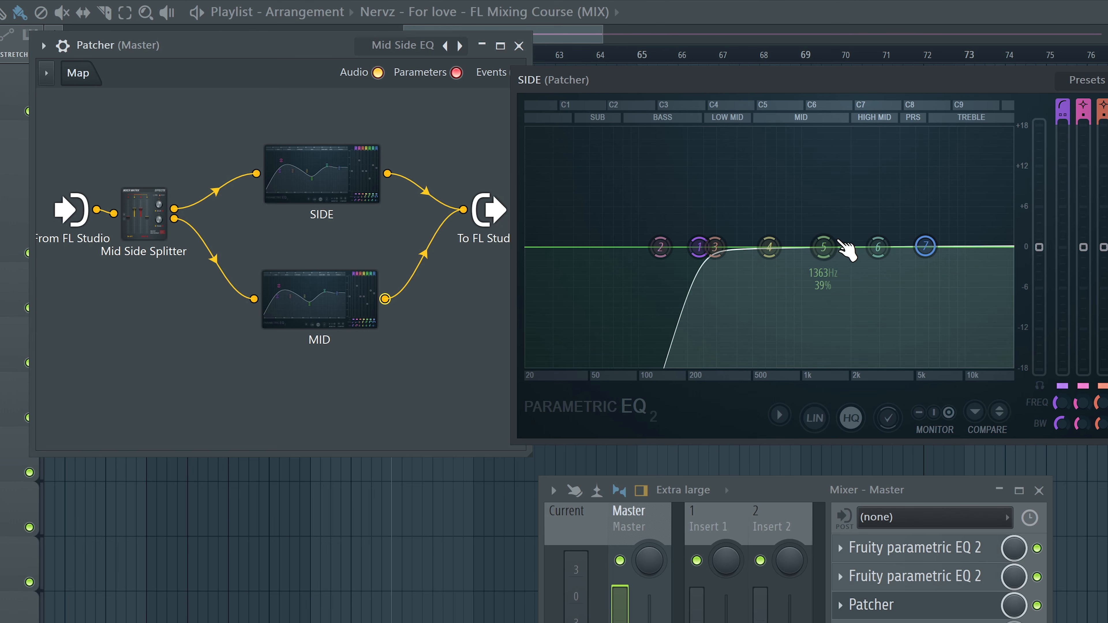
Shift Band 5 of the SIDE EQ slightly higher in frequency, and review the MID and SIDE EQs
mouse_move(823, 248)
left_mouse_down()
mouse_move(831, 222)
mouse_move(911, 213)
mouse_move(835, 243)
left_mouse_up()
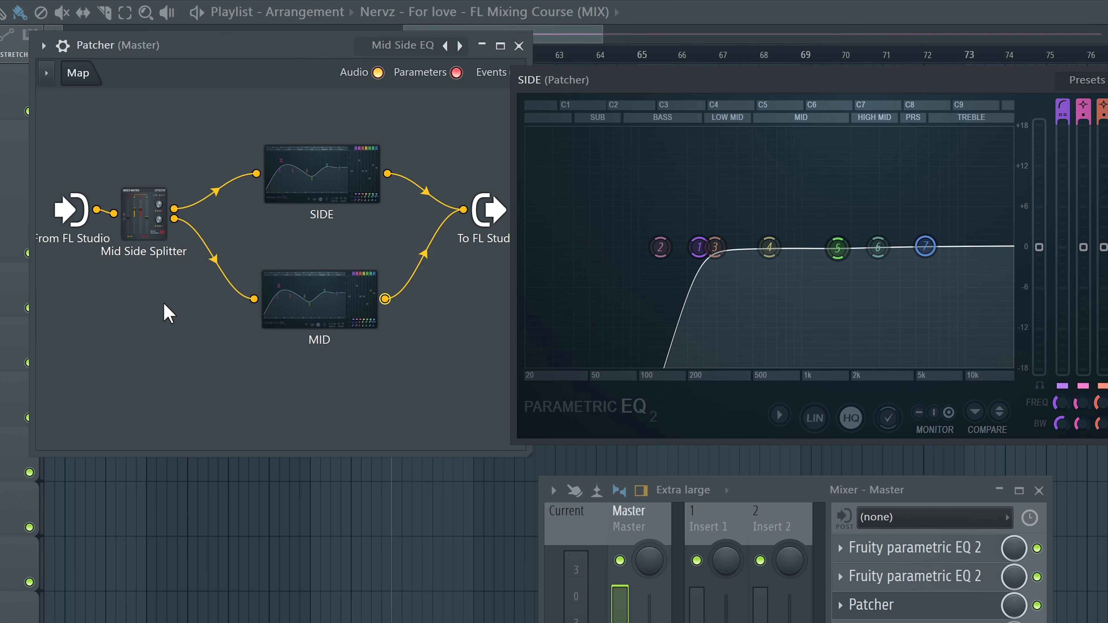
left_click(329, 315)
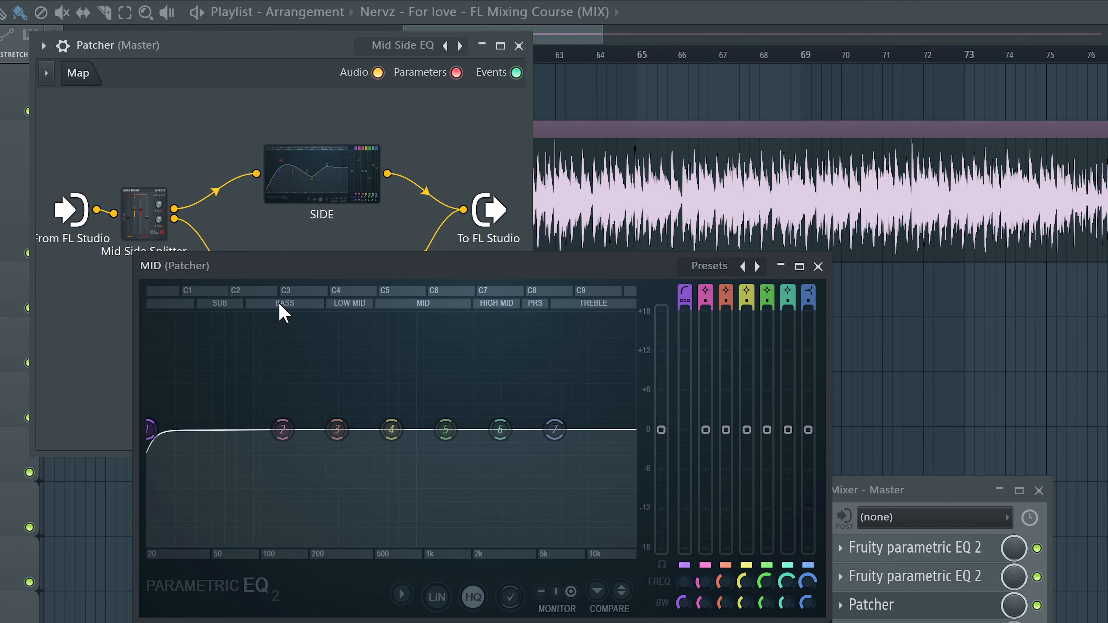
left_click(321, 175)
left_click_drag(746, 246, 900, 256)
key("space")
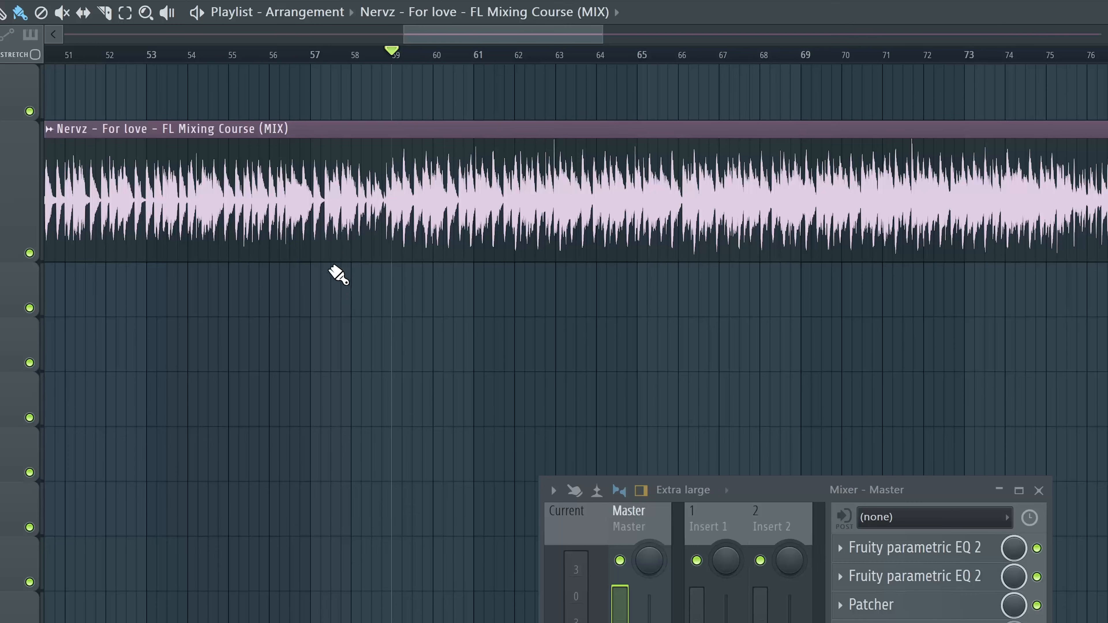
Move the playback position to bar 115, just before the second drop, and play the track from there
scroll(325, 242, "down", 5)
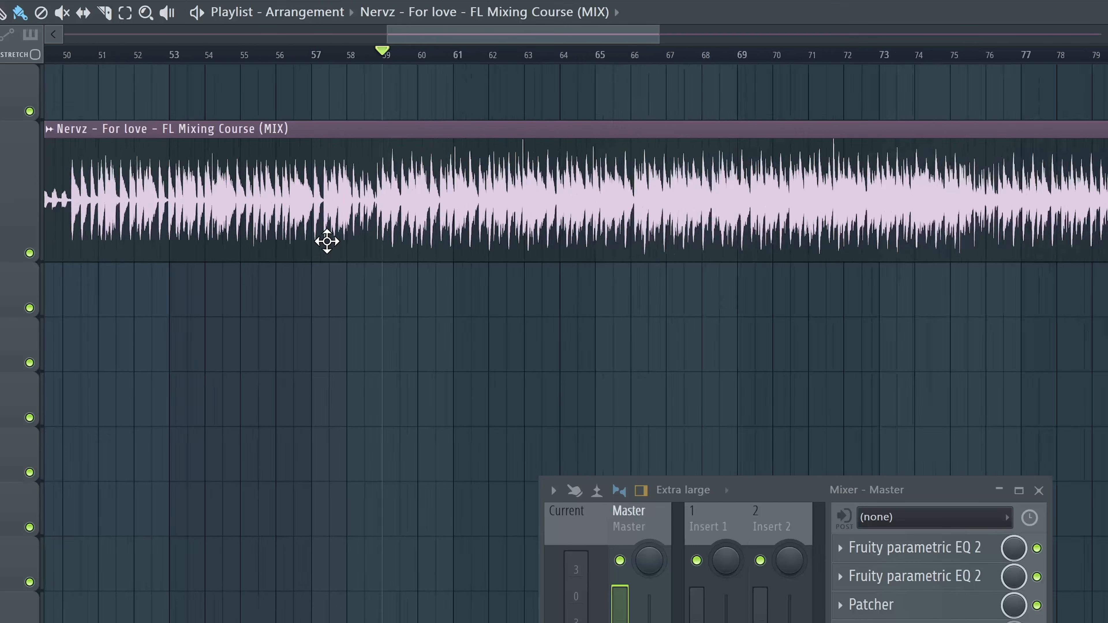
scroll(310, 247, "down", 3)
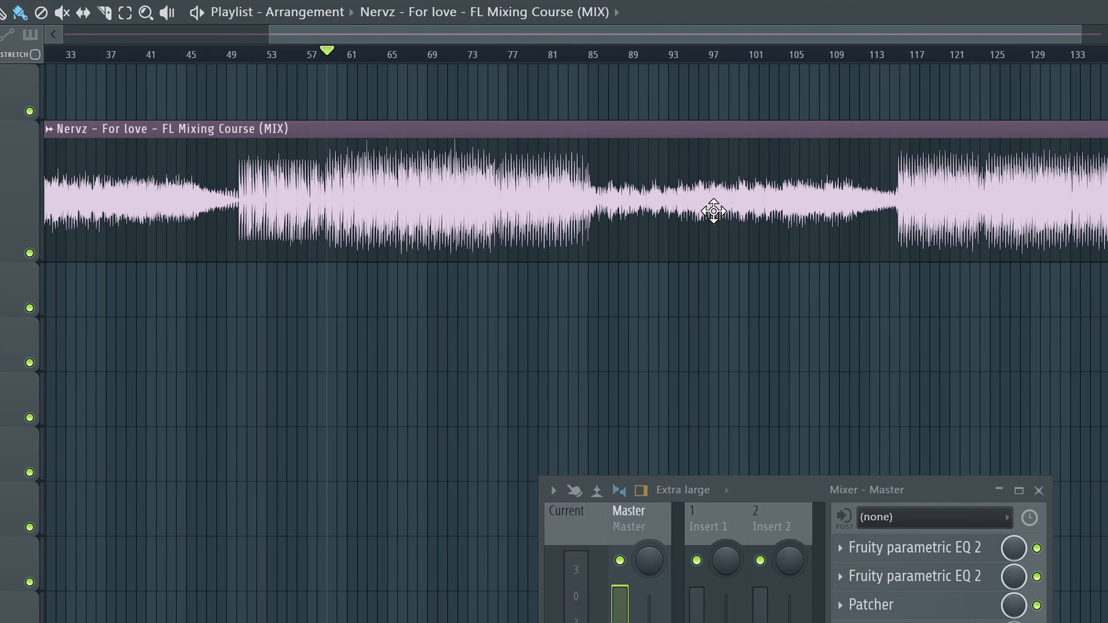
scroll(714, 212, "up", 1)
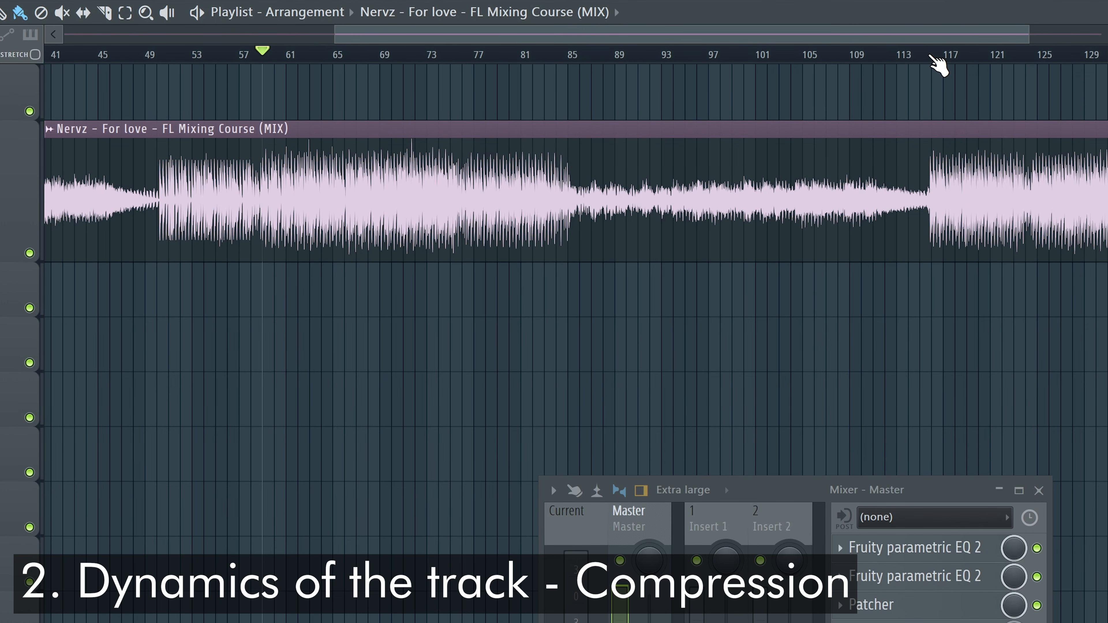
left_click(929, 55)
scroll(1039, 132, "up", 8)
scroll(490, 113, "down", 4)
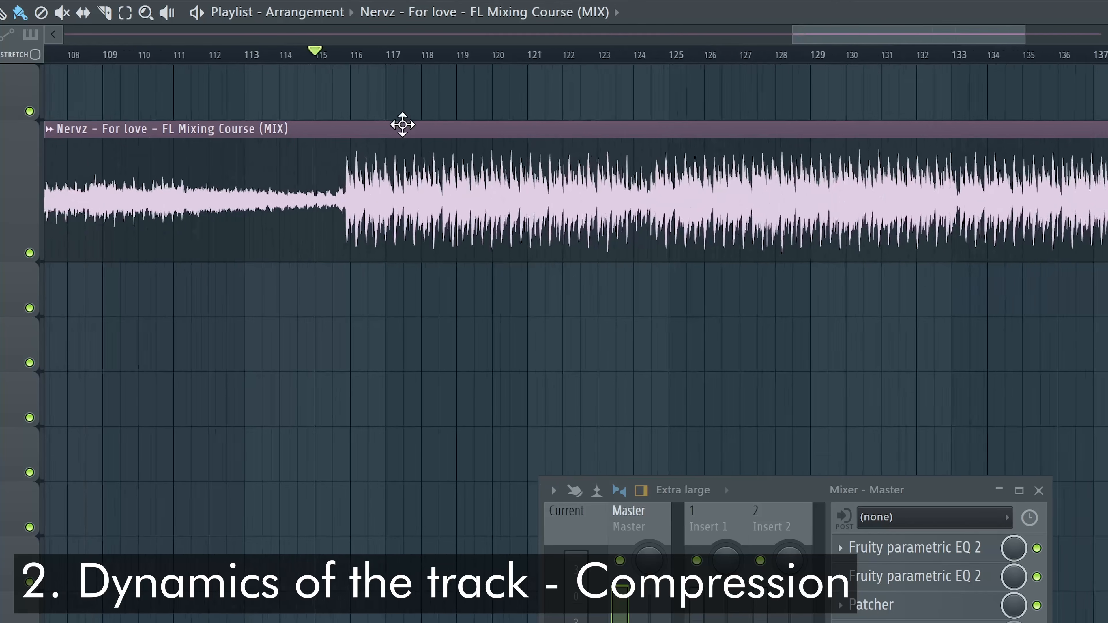
key("space")
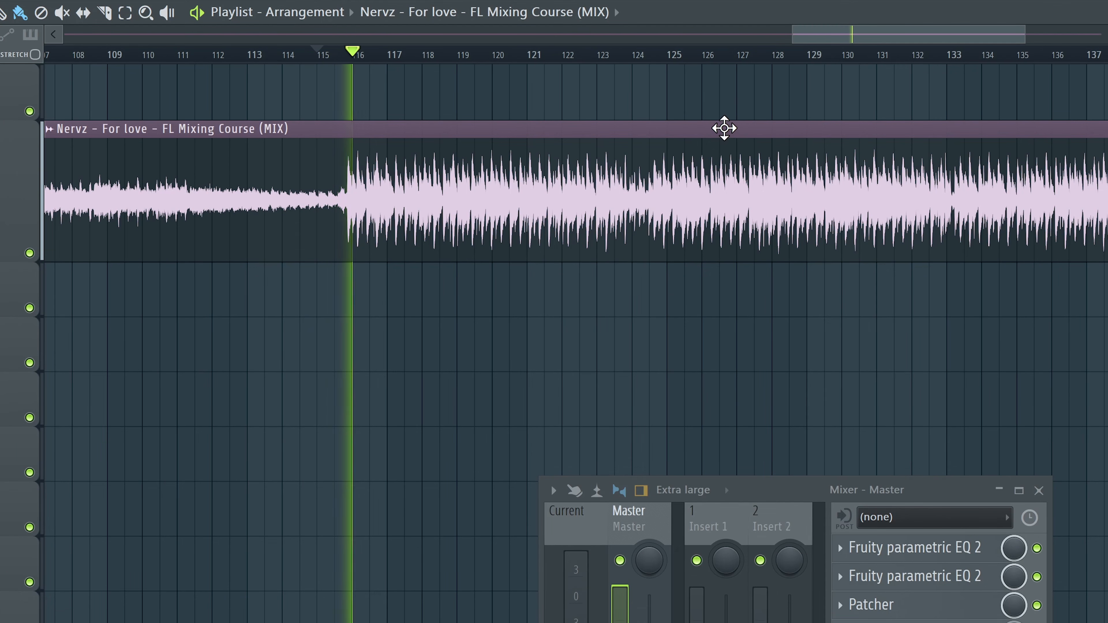
Replay the second drop and examine its waveform up close to judge how punchy the volume peaks are
scroll(493, 192, "up", 1)
scroll(611, 204, "up", 2)
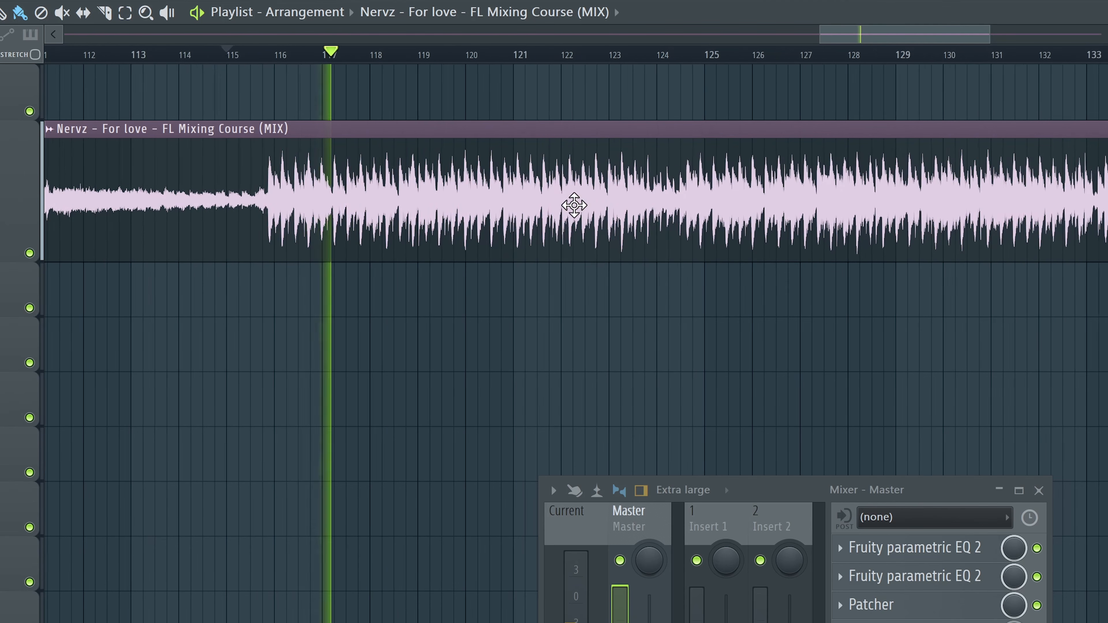
key("space")
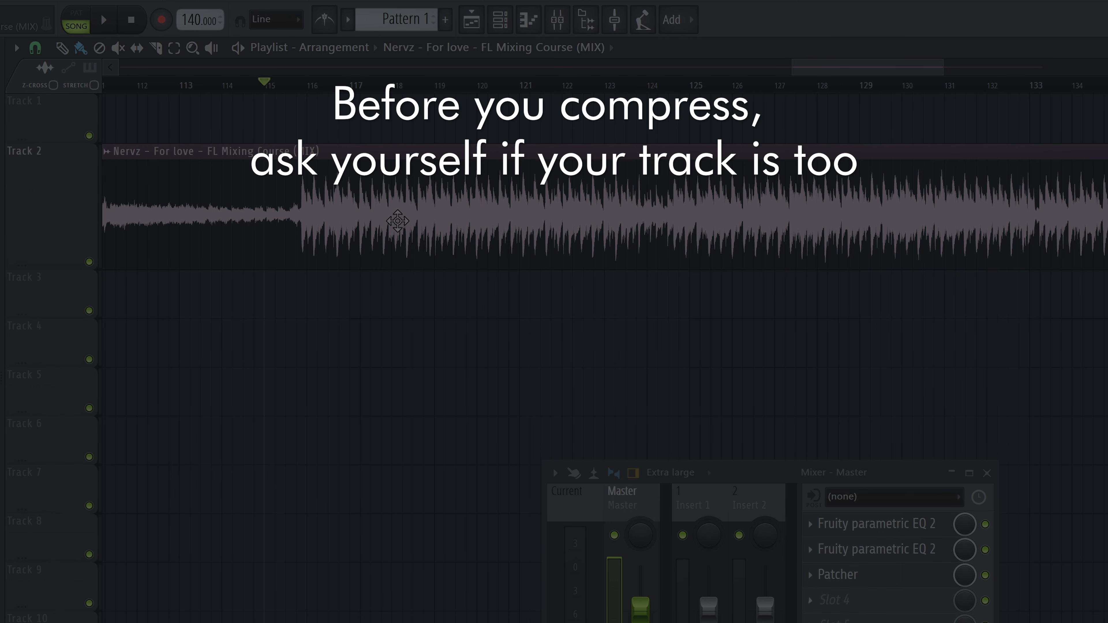
scroll(346, 192, "up", 2)
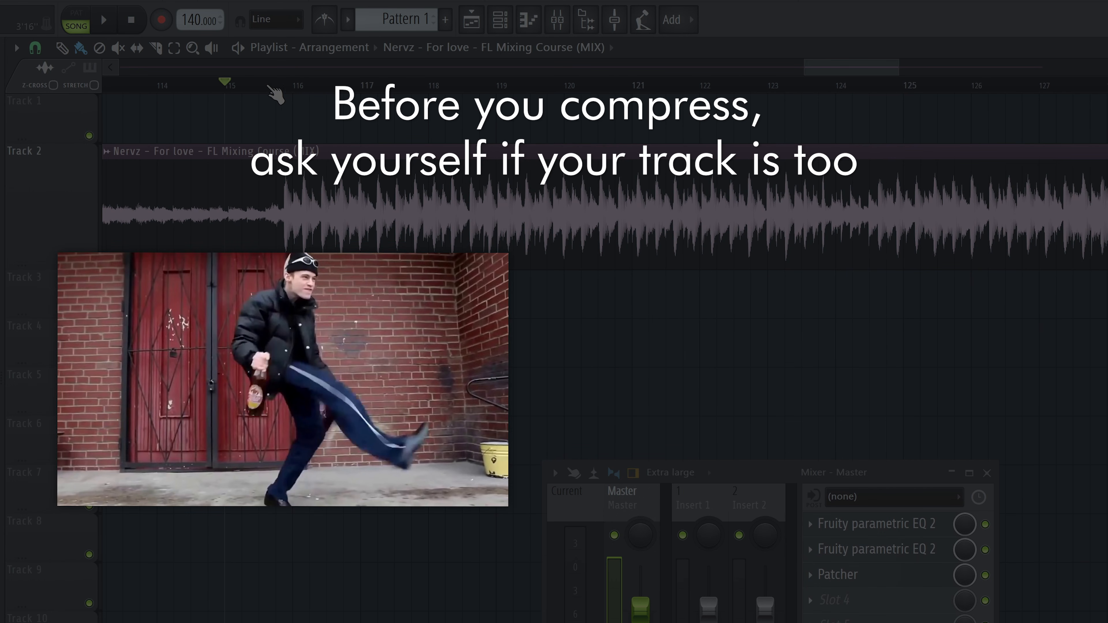
key("space")
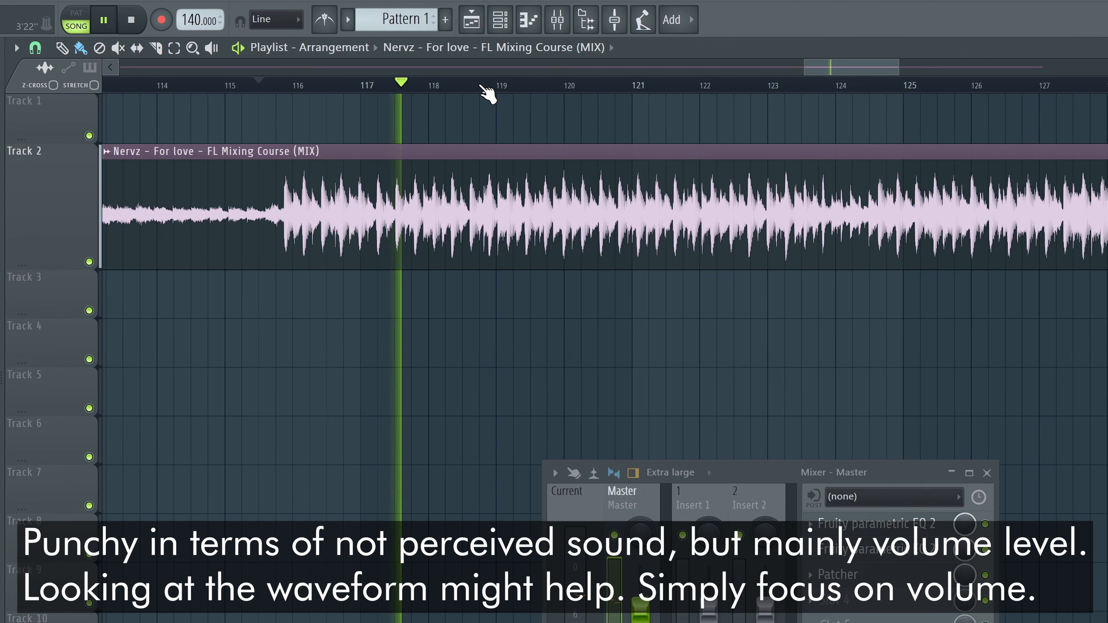
Stop playback and load Fruity Limiter into slot 4 of the Master channel in COMP mode, placing its window below the waveform
key("space")
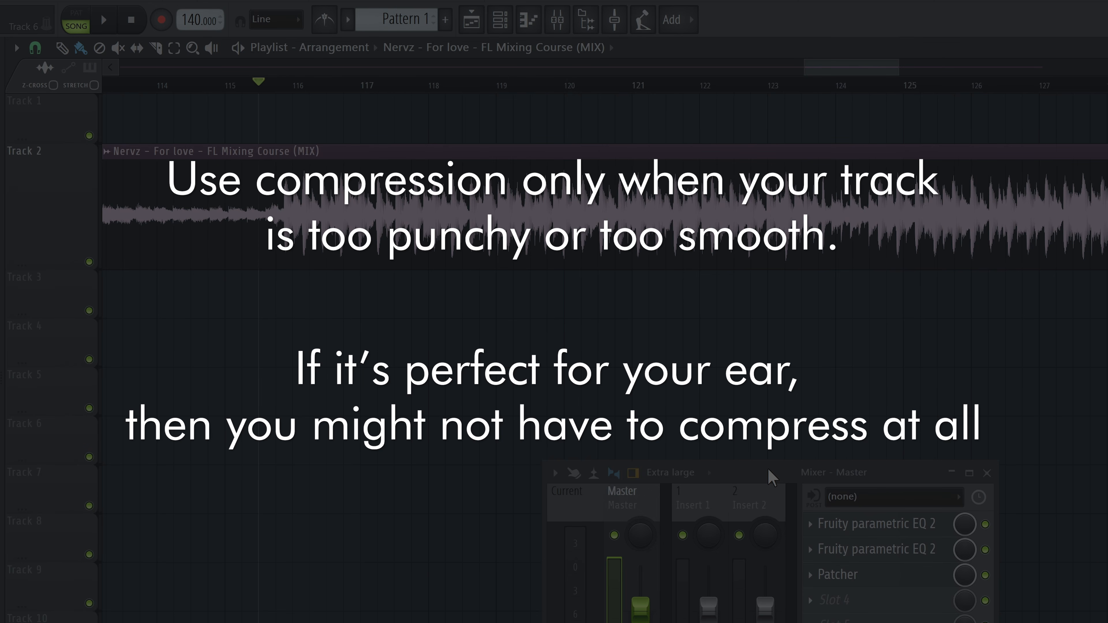
left_click(810, 600)
mouse_move(834, 359)
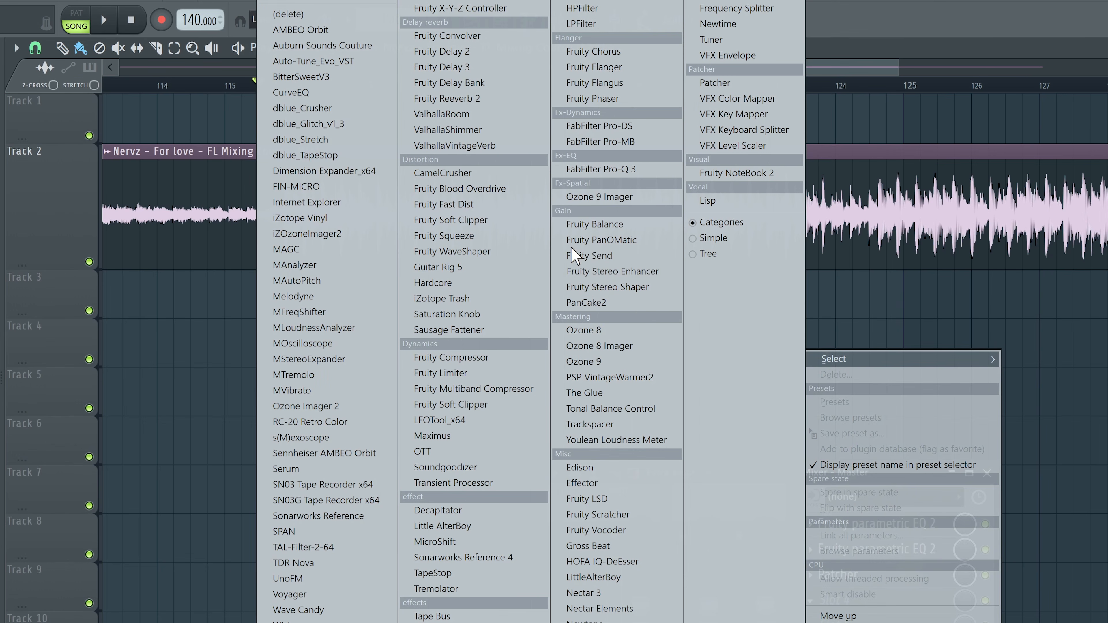
left_click(462, 373)
left_click(275, 452)
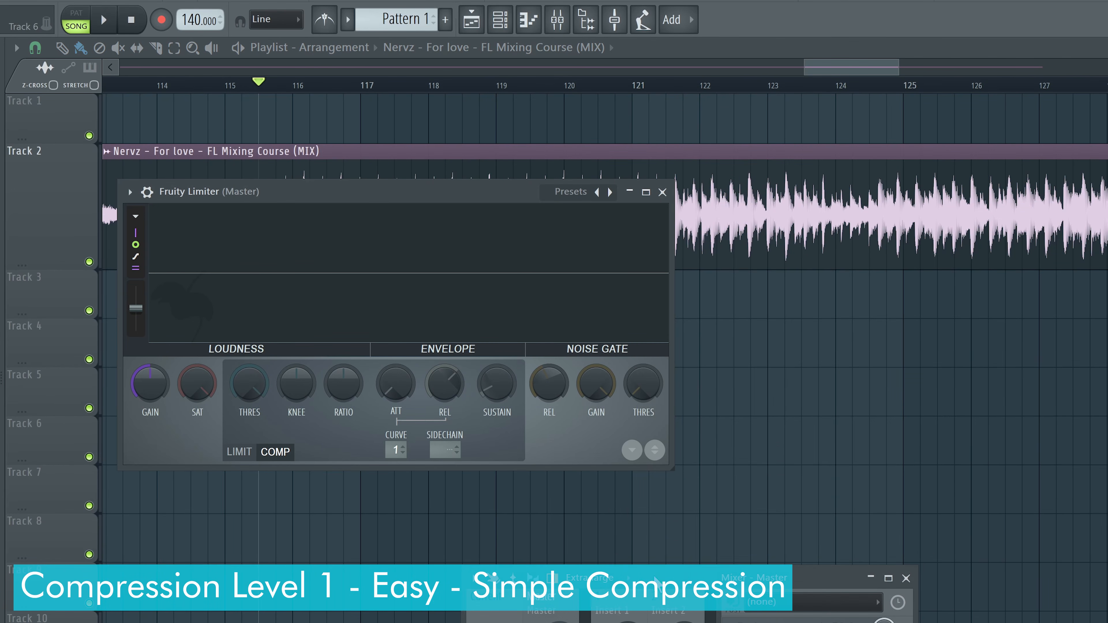
left_click_drag(357, 204, 620, 291)
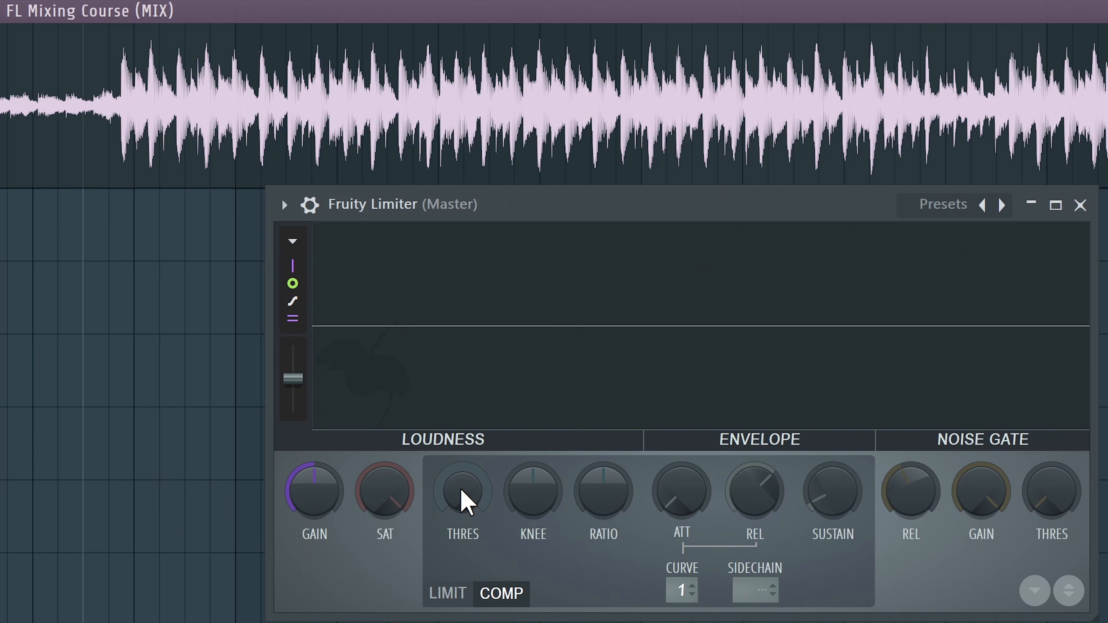
Lower the compressor threshold to around its middle, set the ratio to 2.0:1, and fine-tune the threshold while playing the drop
left_click_drag(513, 485, 511, 517)
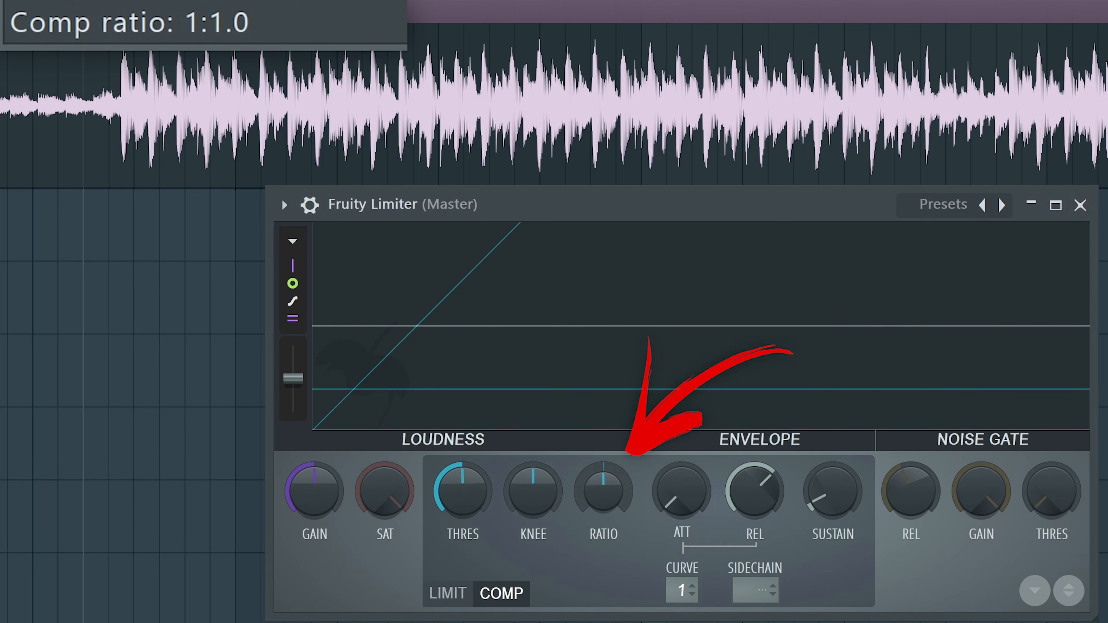
left_click_drag(613, 506, 613, 486)
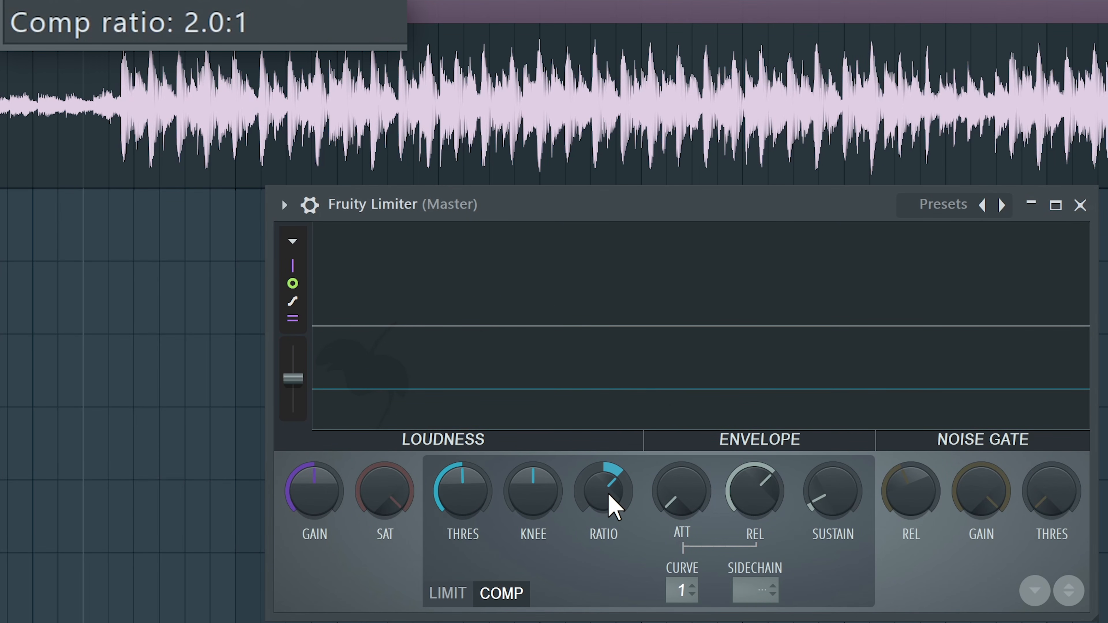
key("space")
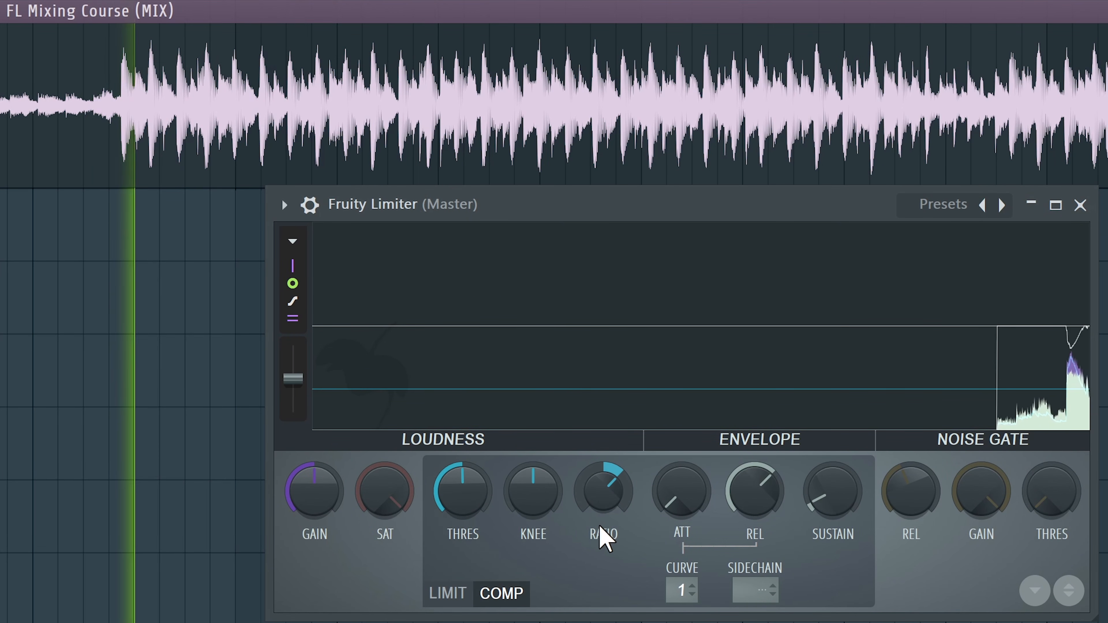
left_click_drag(457, 507, 462, 500)
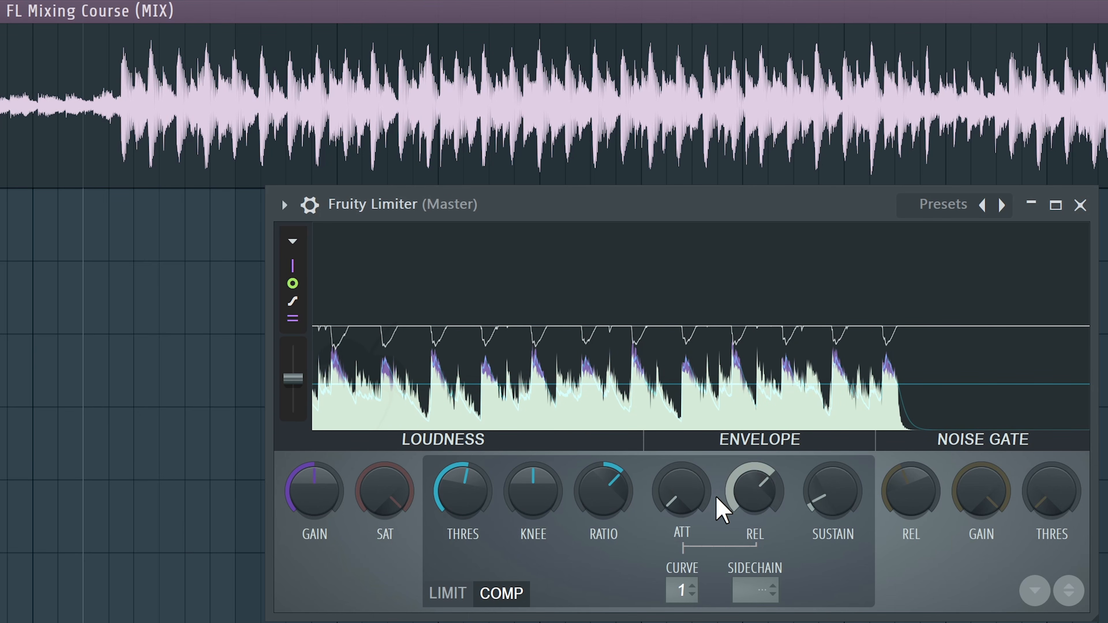
Set the compressor attack to its fastest value, replay the drop and raise the threshold slightly
left_click_drag(700, 502, 700, 508)
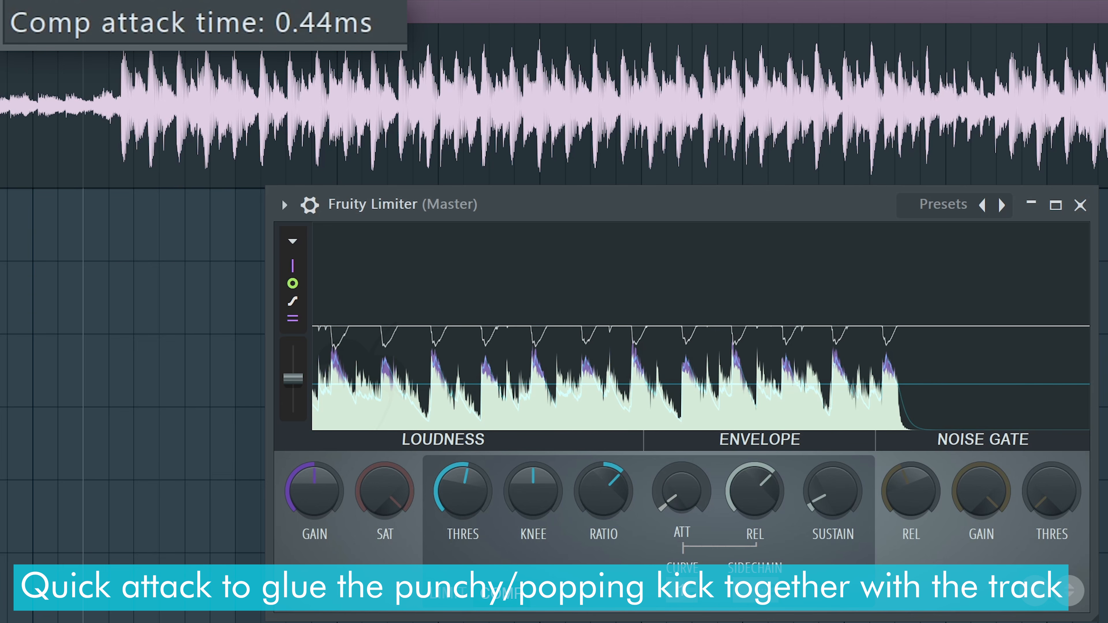
left_click_drag(700, 508, 675, 507)
key("space")
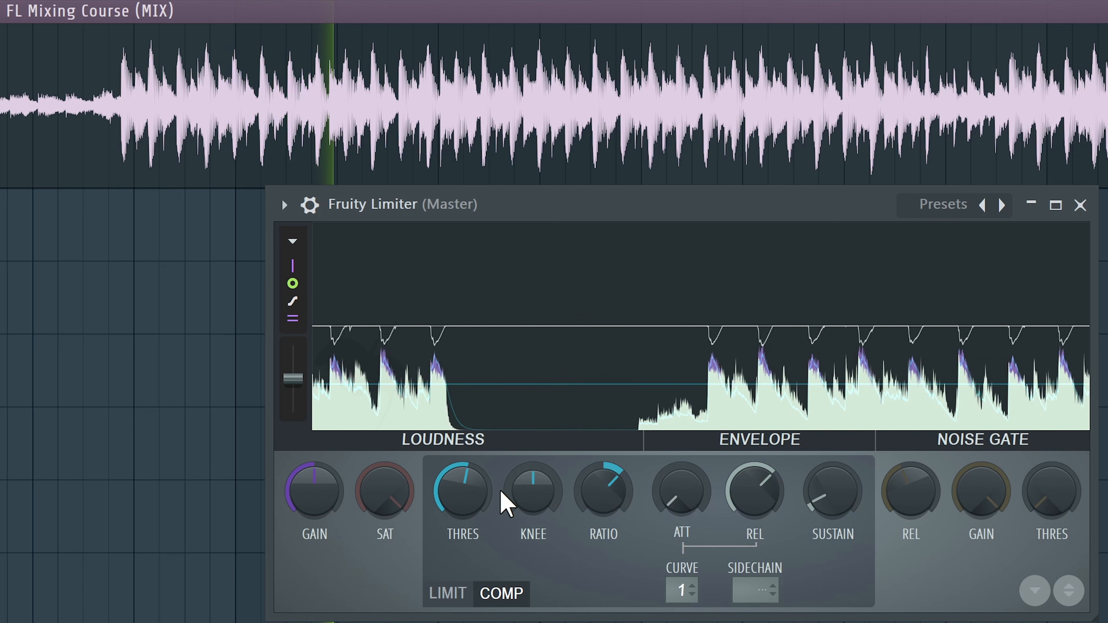
left_click_drag(440, 498, 440, 478)
key("space")
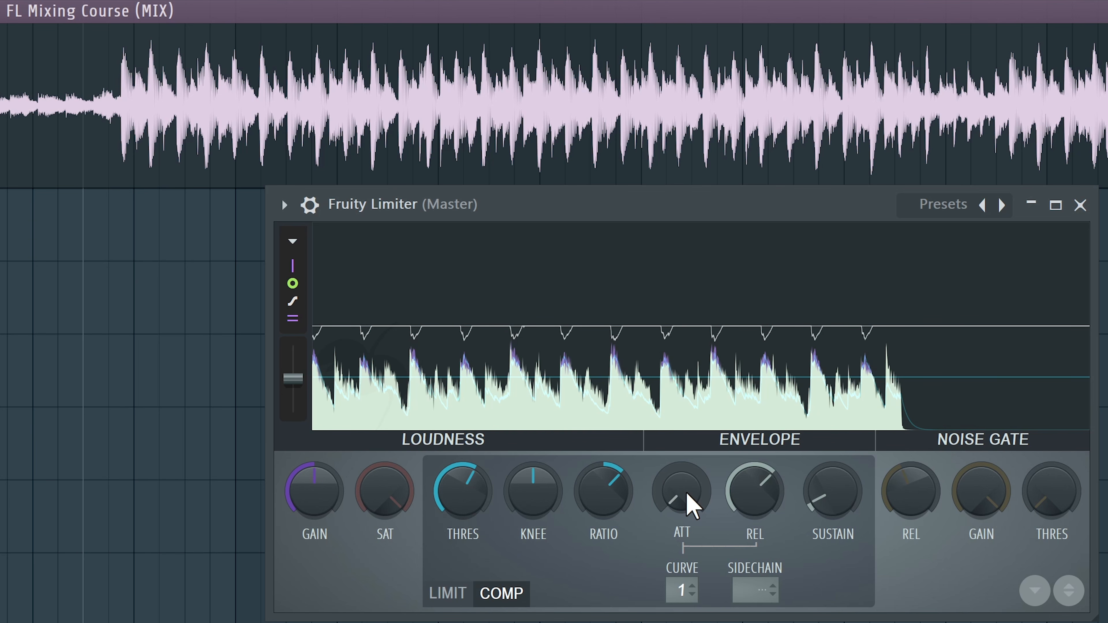
Try a slower, mid-range attack on the drop, exaggerating its effect with a much lower threshold
left_click_drag(688, 505, 687, 484)
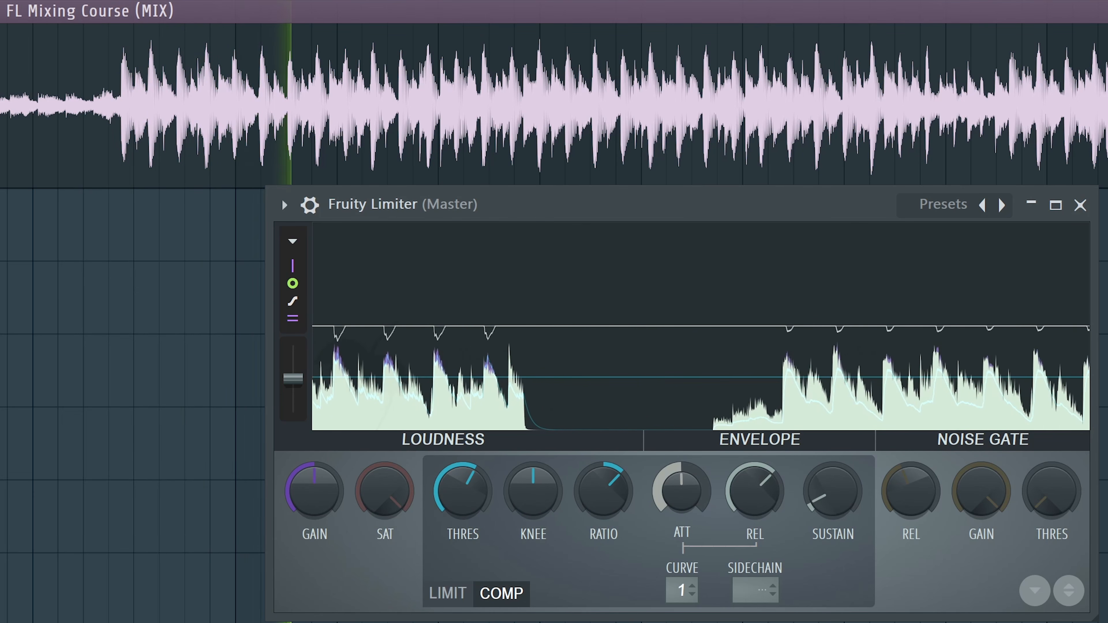
key("space")
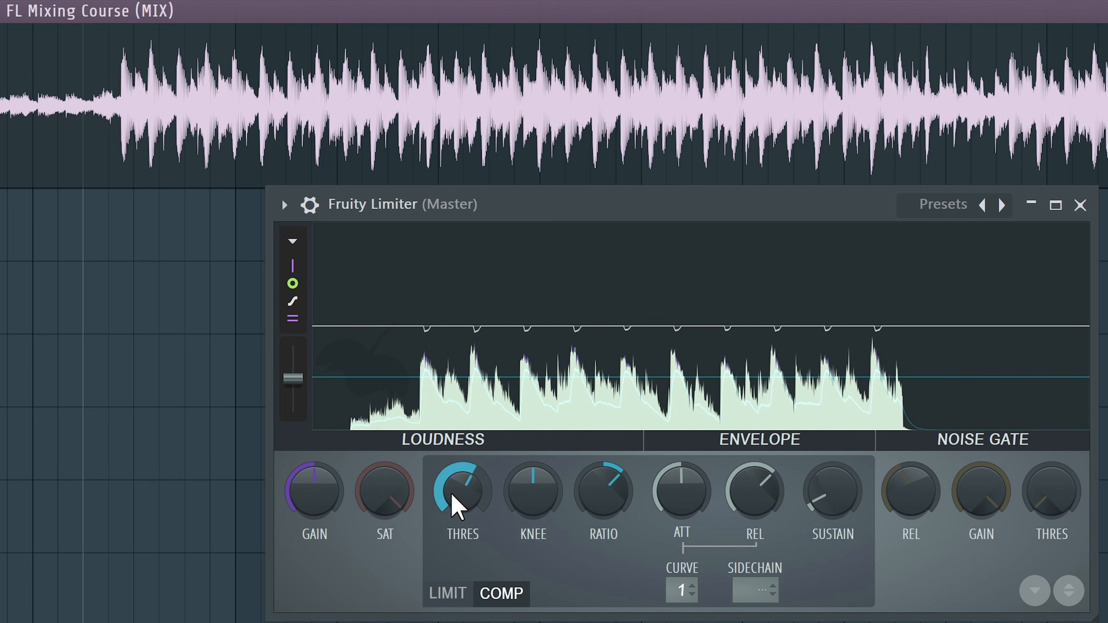
key("space")
mouse_move(452, 495)
left_mouse_down()
mouse_move(452, 513)
mouse_move(451, 497)
left_mouse_up()
left_click_drag(689, 496, 689, 495)
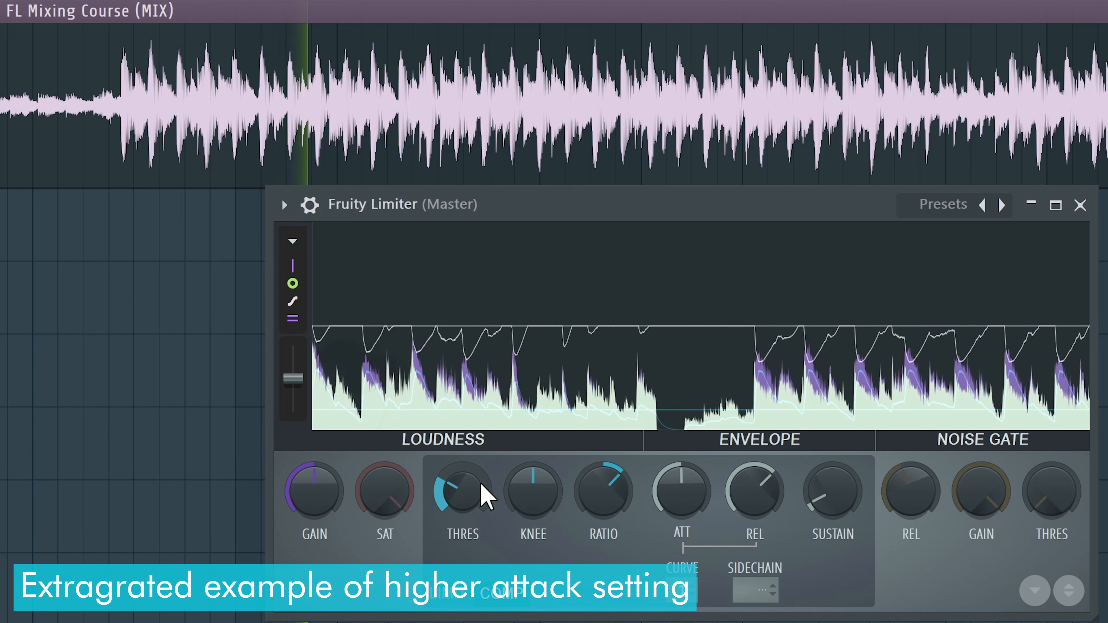
left_click_drag(681, 491, 681, 478)
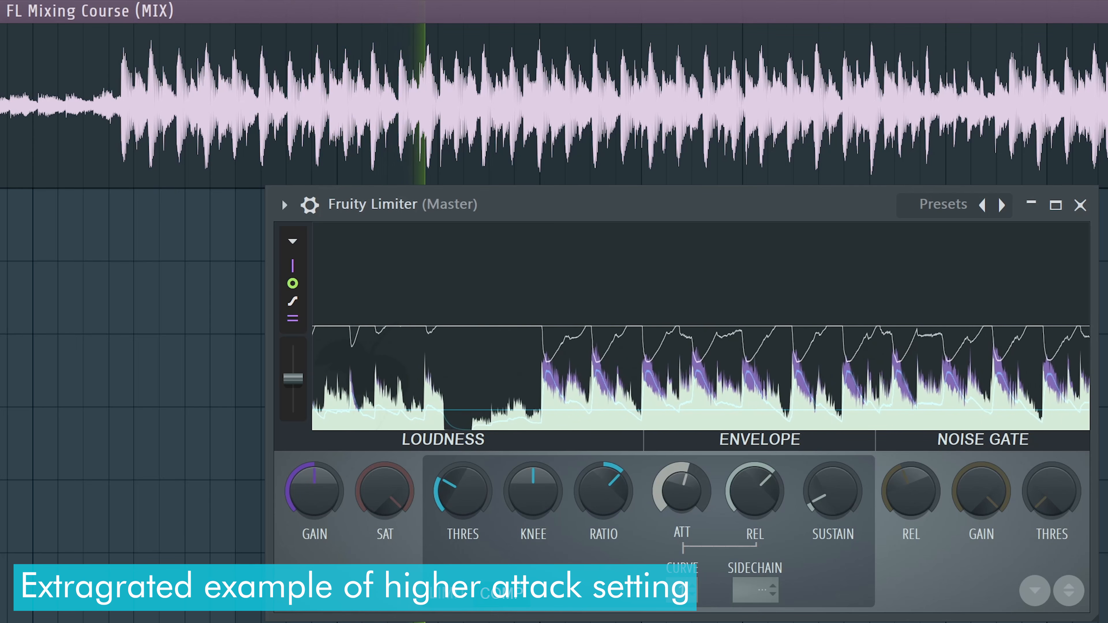
Raise the compressor threshold to just above its middle and return the attack to a quick setting
left_click_drag(462, 491, 463, 482)
key("space")
left_click_drag(679, 493, 679, 506)
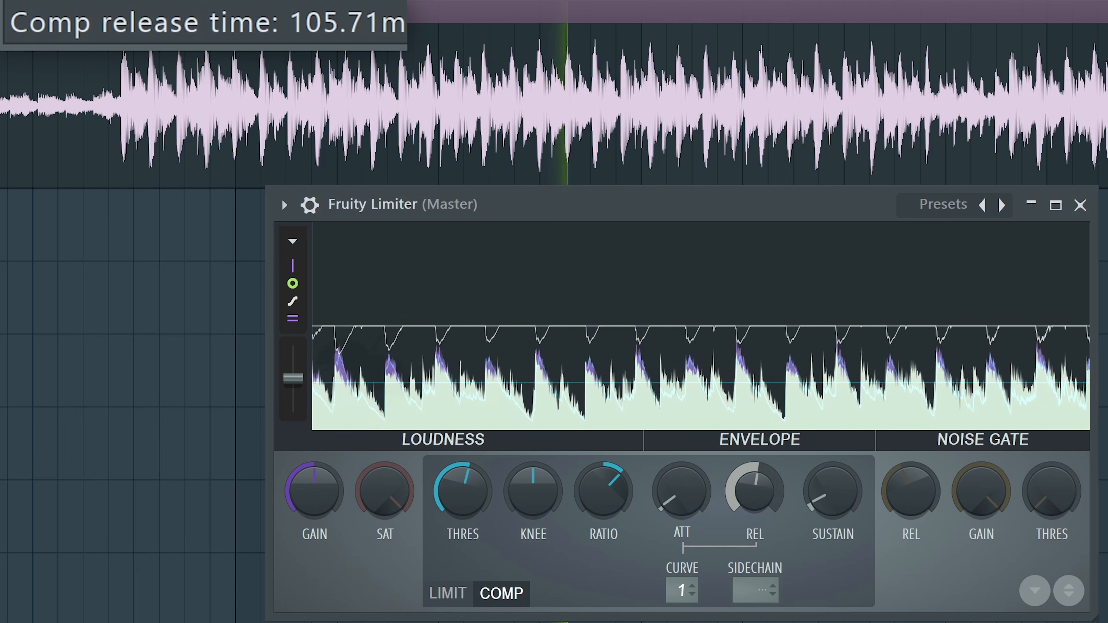
Tune the compressor release time by ear to about 205 ms and stop playback
left_click_drag(754, 491, 755, 454)
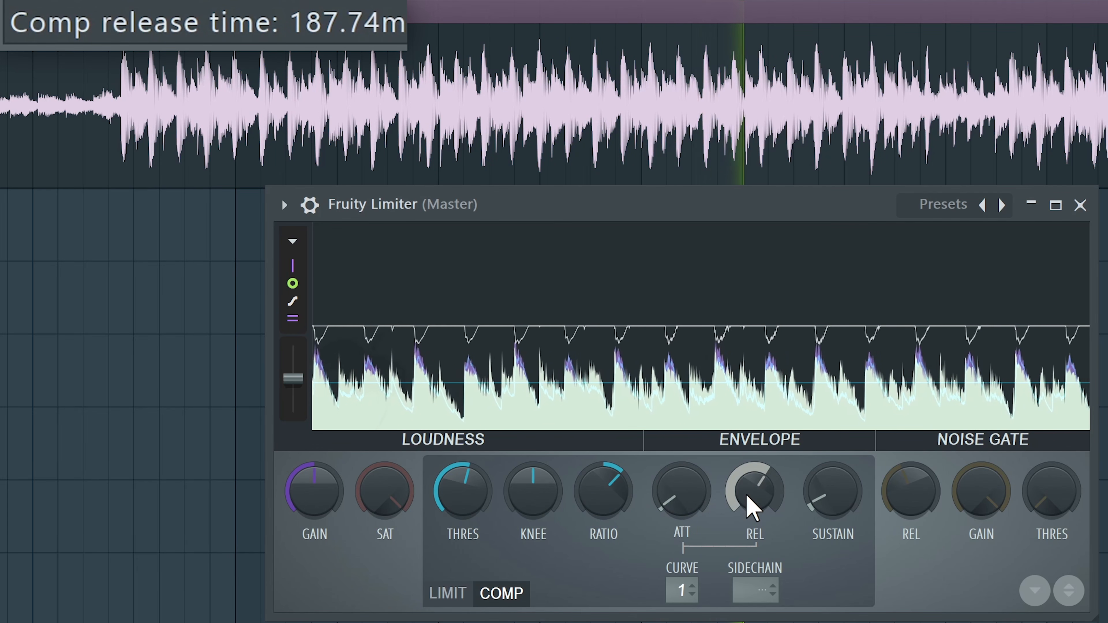
scroll(754, 506, "up", 4)
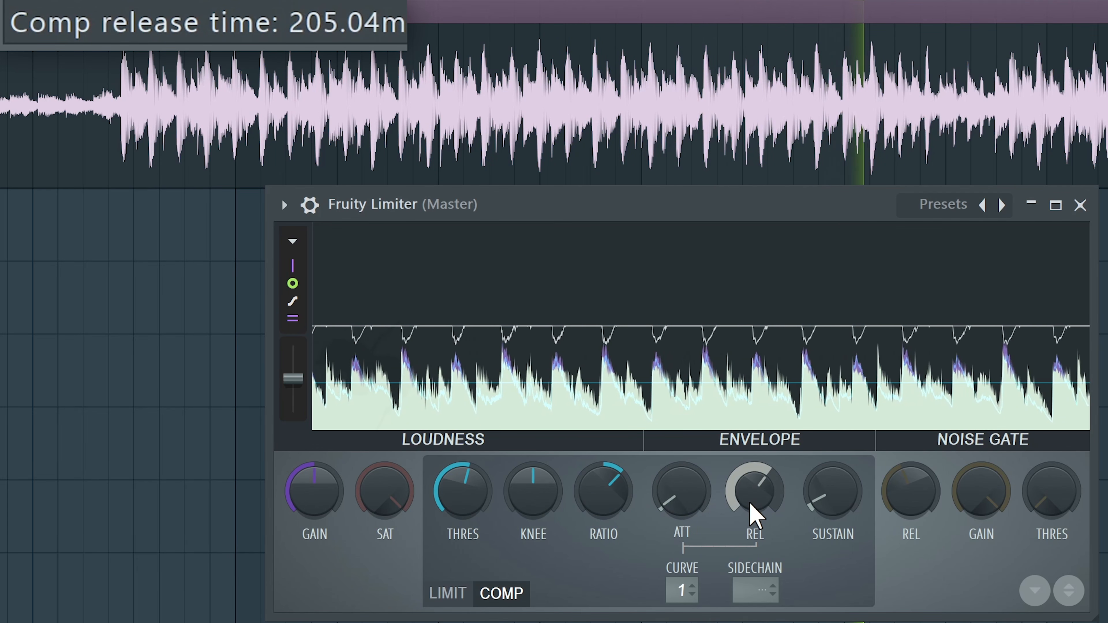
left_click_drag(750, 504, 751, 508)
key("space")
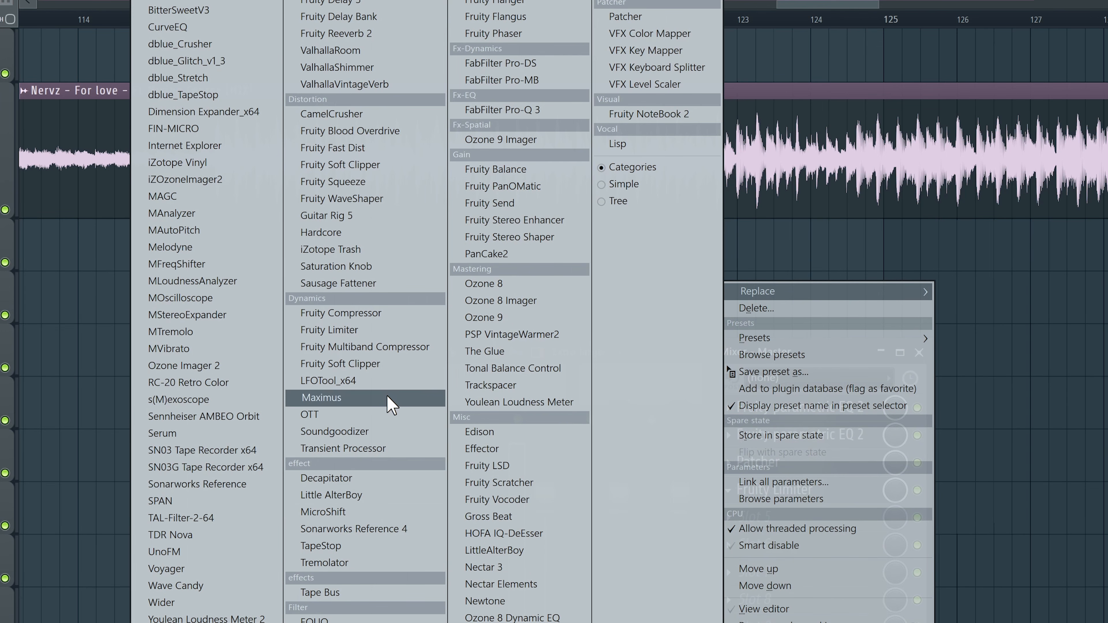
Replace Fruity Limiter on the Master channel with Maximus and arrange the mixer and plugin windows around the waveform
left_click(387, 397)
left_click_drag(654, 353, 776, 592)
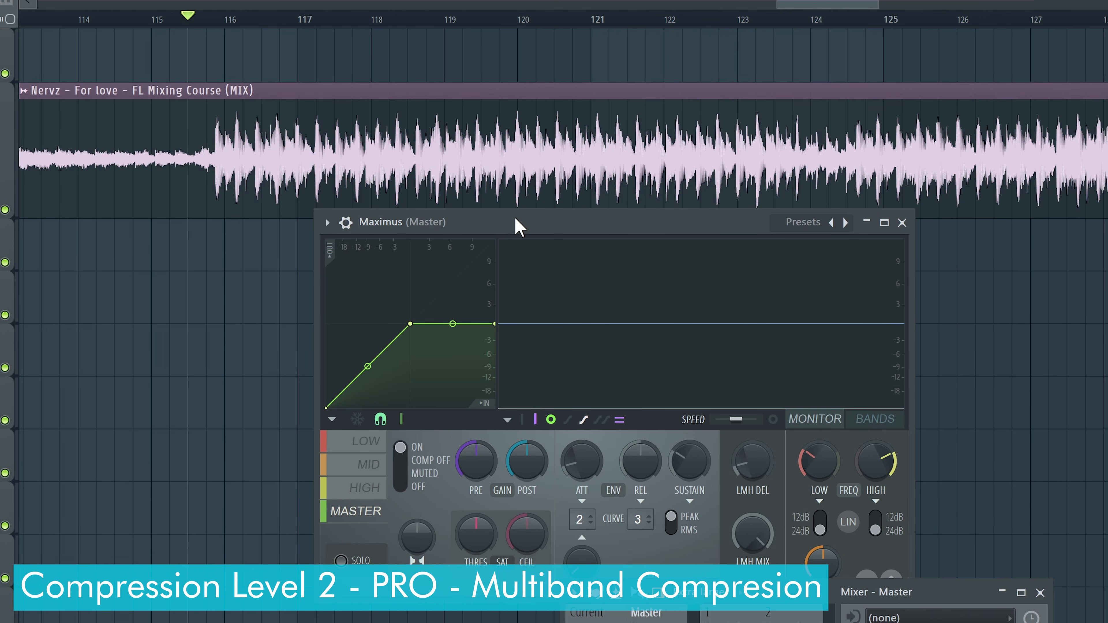
left_click_drag(529, 220, 622, 71)
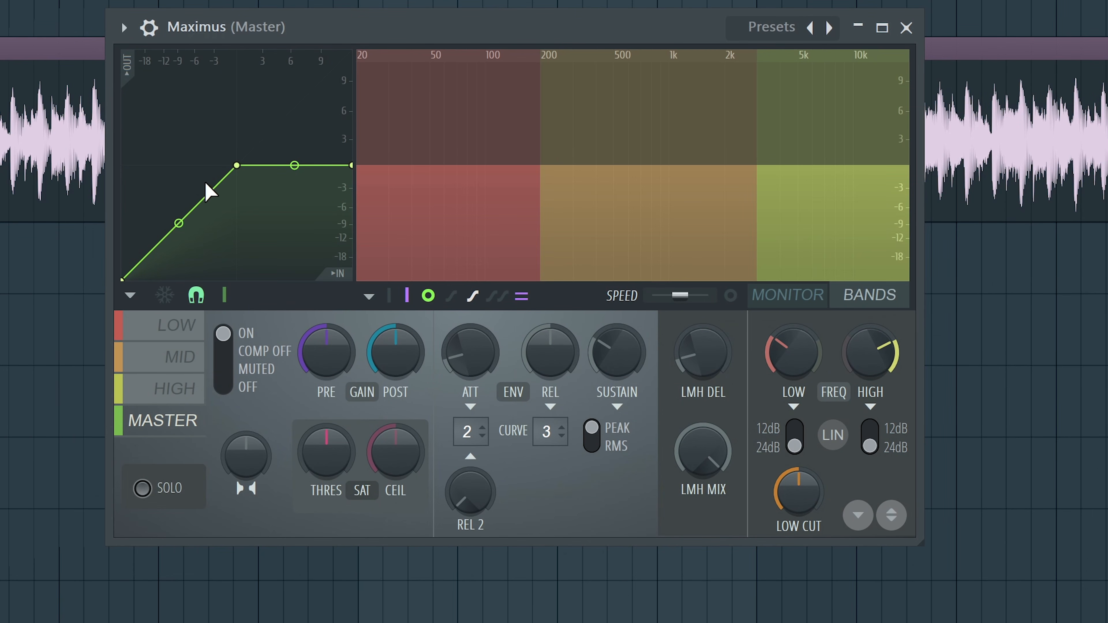
Review the LOW, MID and HIGH bands of Maximus alongside their frequency ranges
left_click(172, 329)
left_click(172, 360)
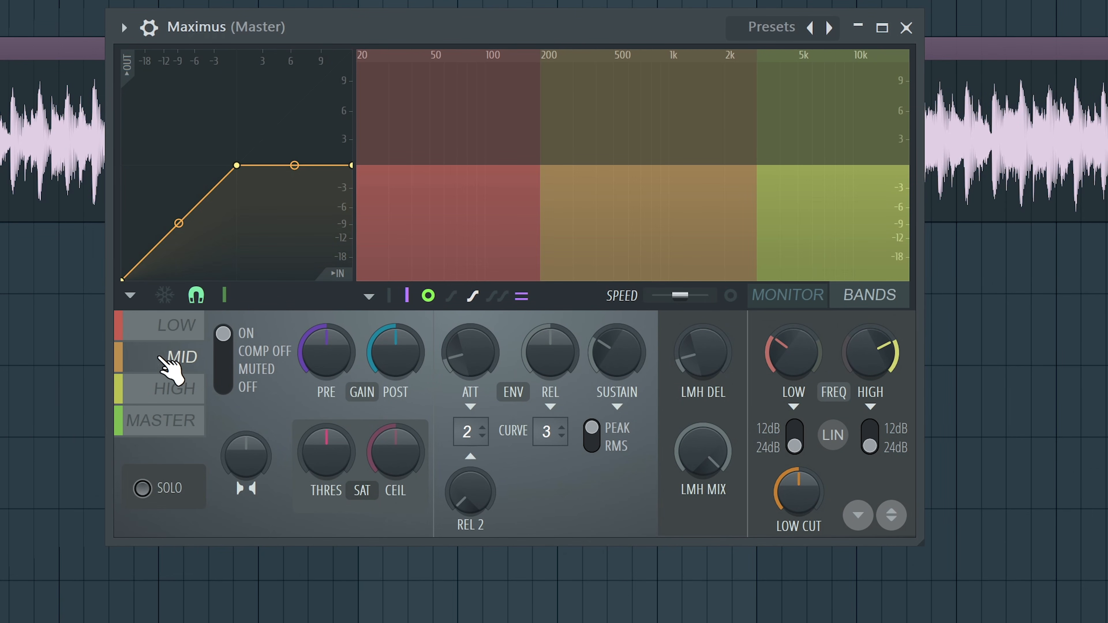
left_click(174, 390)
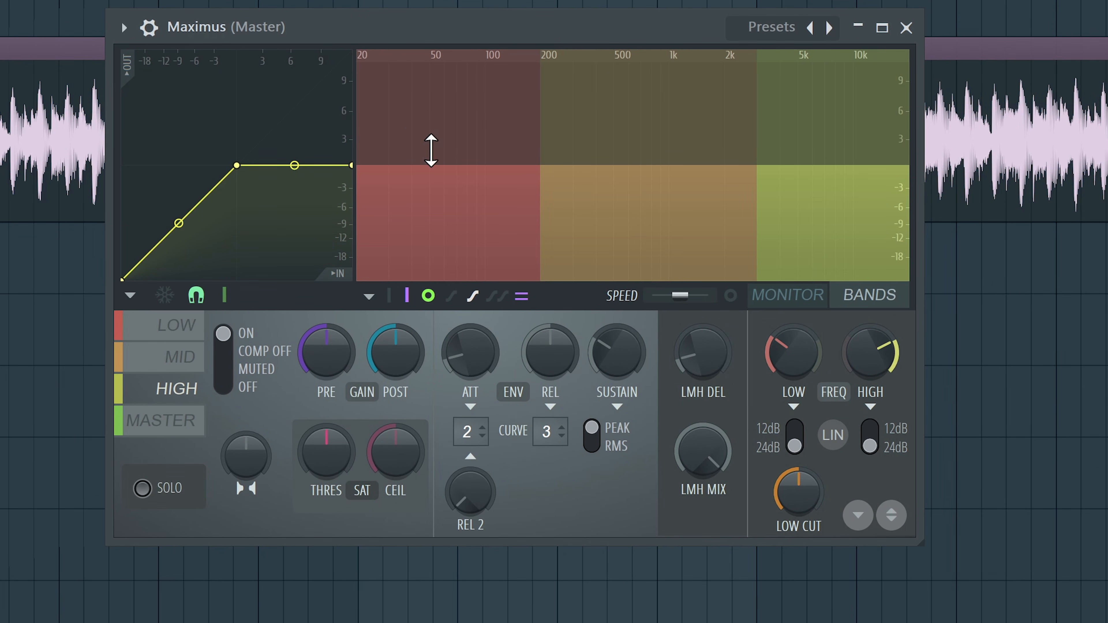
left_click_drag(463, 20, 492, 57)
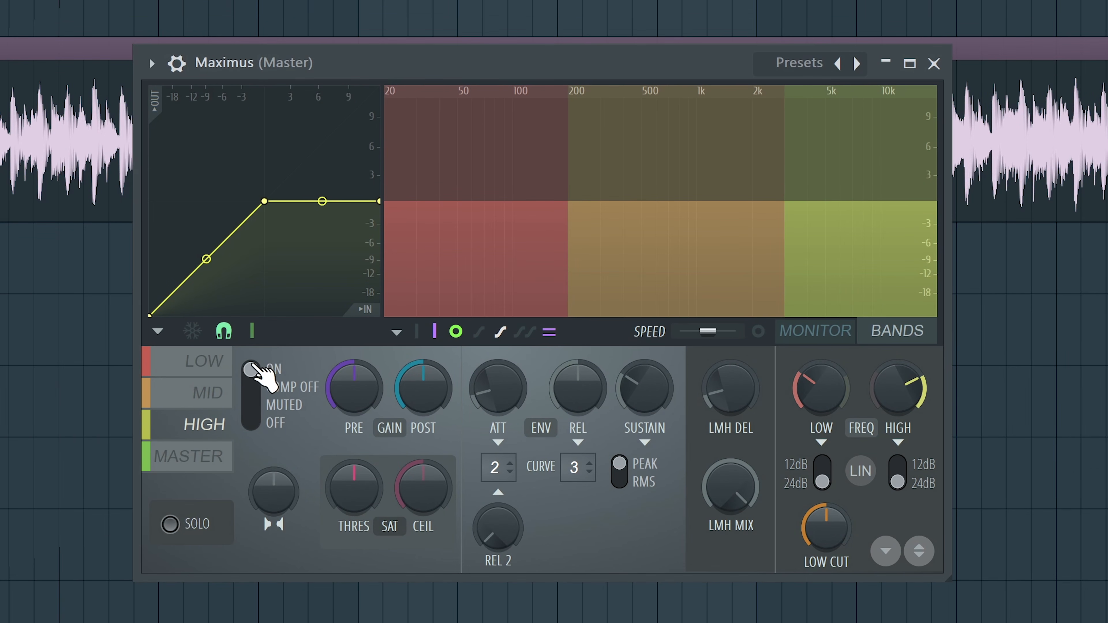
Switch Maximus to its level monitor, solo the LOW band and play the drop
left_click(214, 363)
left_click(886, 334)
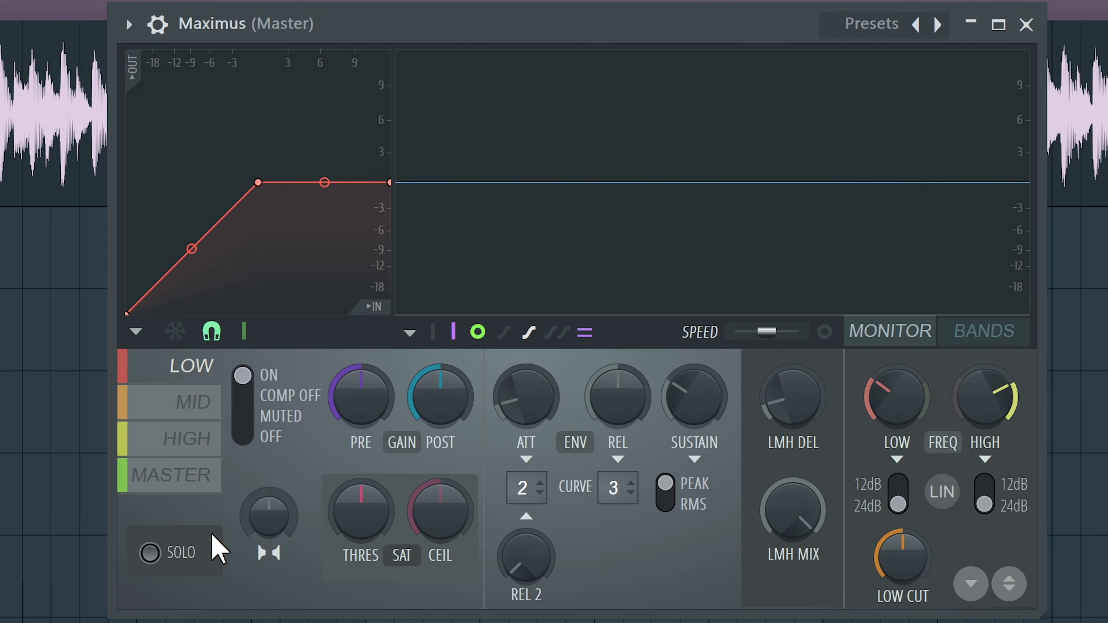
key("space")
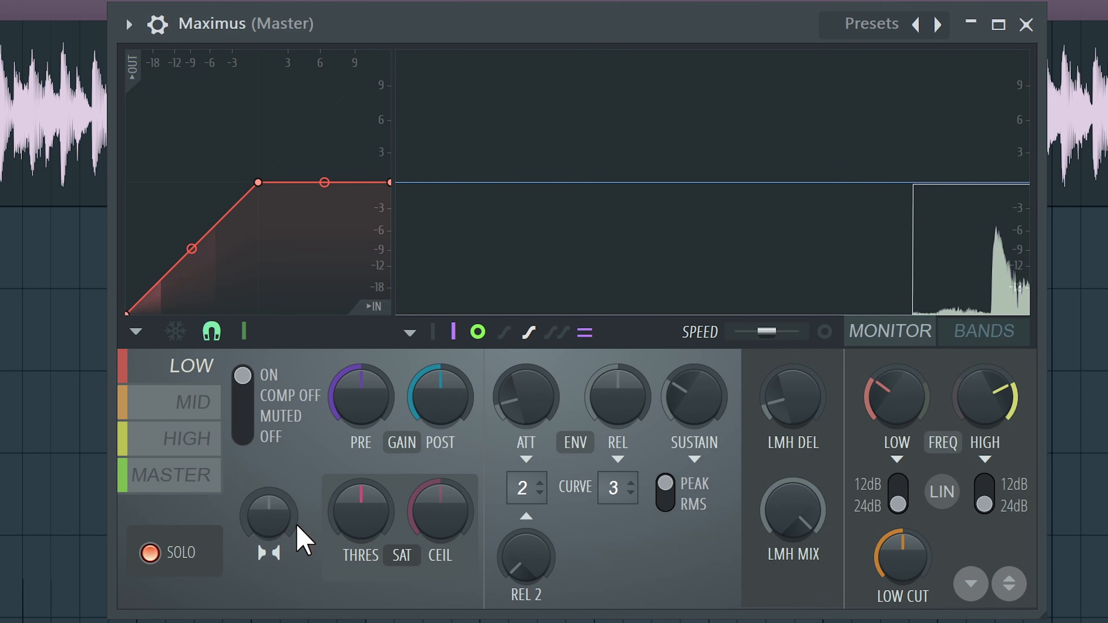
Listen to the soloed MID and HIGH bands and compare their waveforms with the LOW band for punchiness
left_click(196, 404)
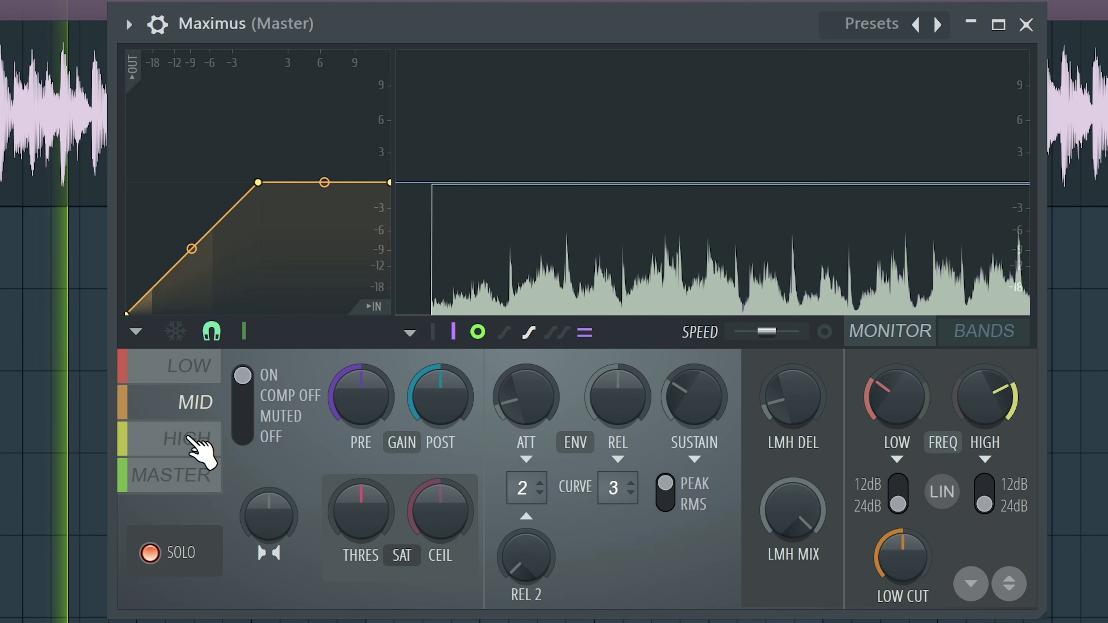
left_click(197, 444)
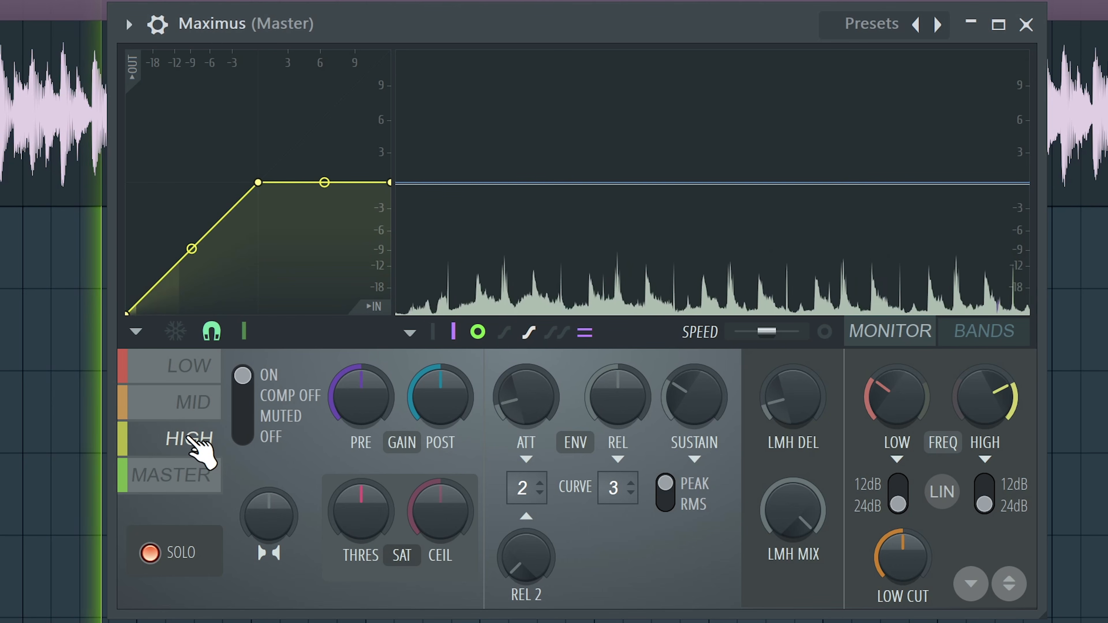
left_click(198, 366)
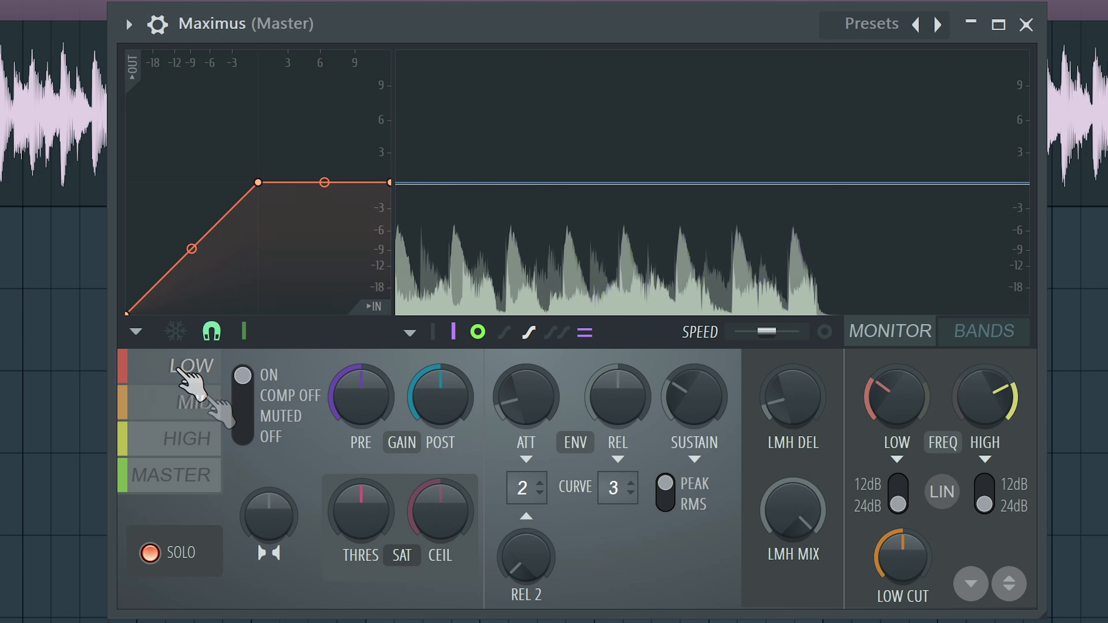
left_click(188, 399)
left_click(195, 437)
left_click(183, 379)
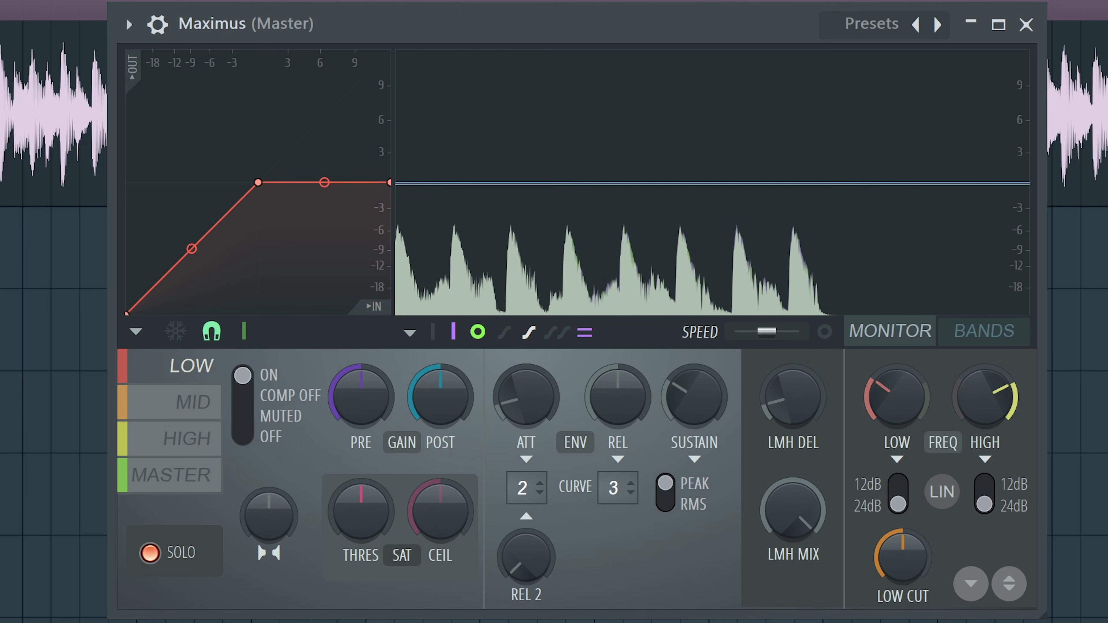
Play the full MASTER signal in Maximus and compare its peaks with those of the LOW, MID and HIGH bands
left_click(205, 476)
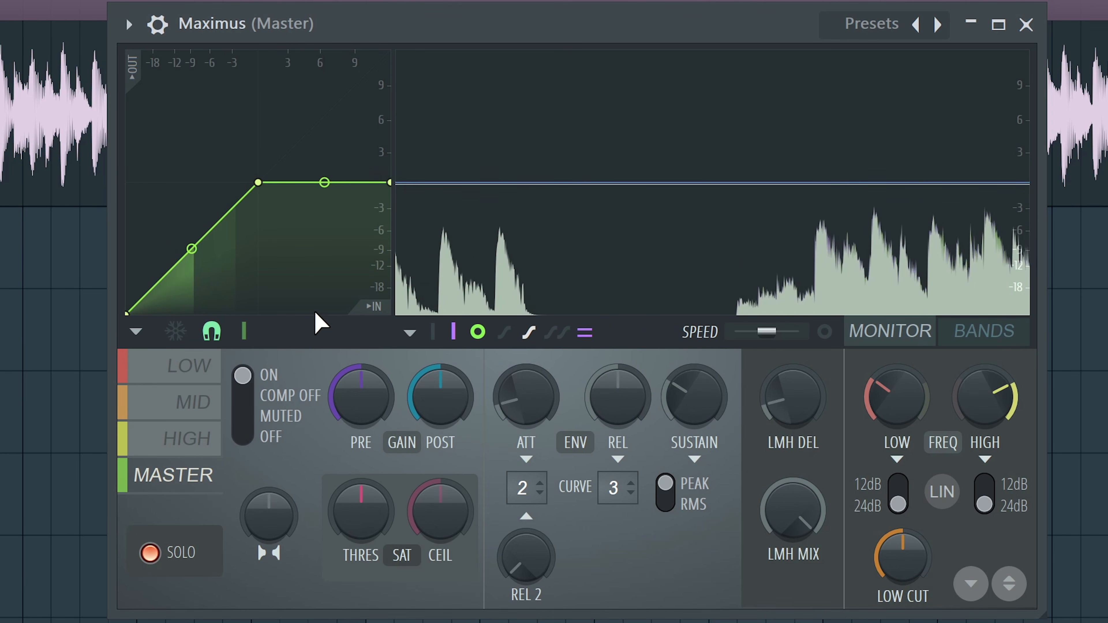
left_click(186, 369)
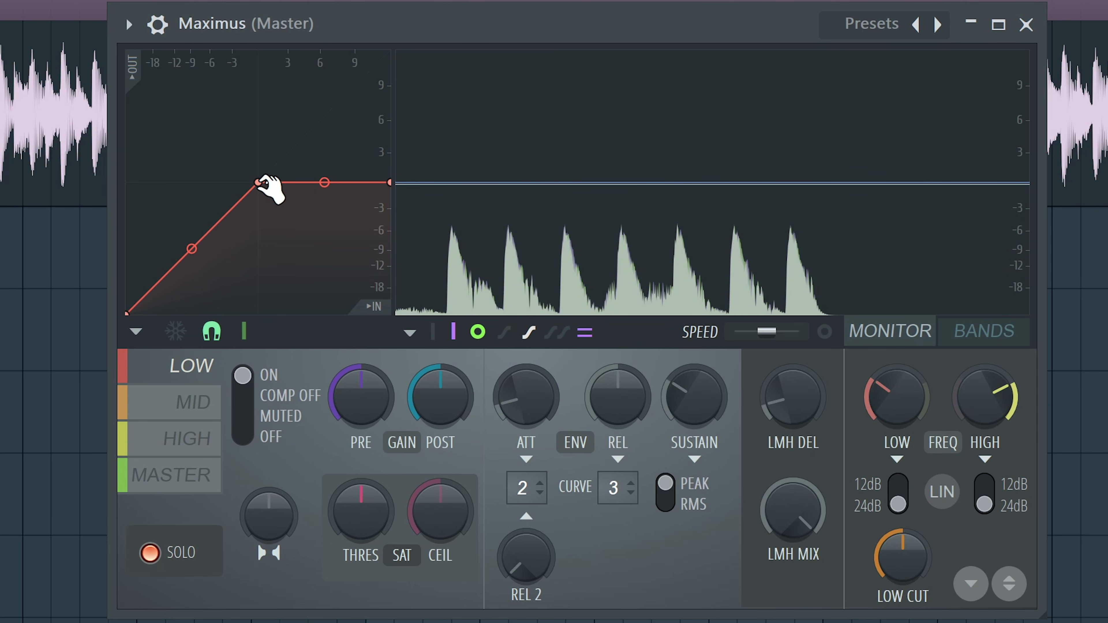
left_click(195, 401)
left_click(183, 438)
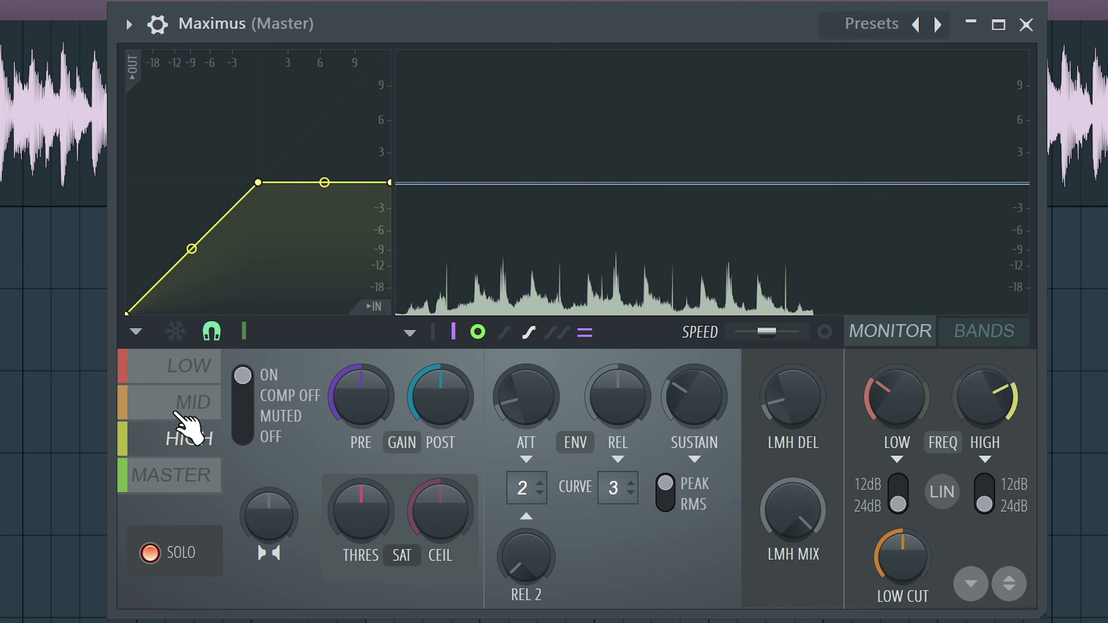
left_click(165, 365)
left_click(192, 402)
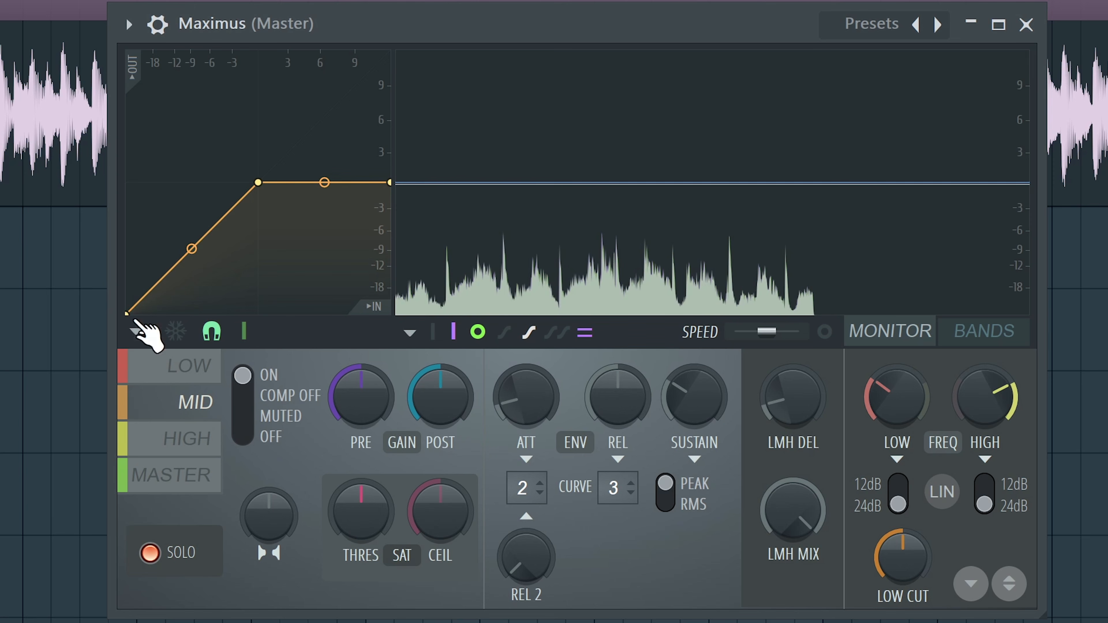
left_click(209, 441)
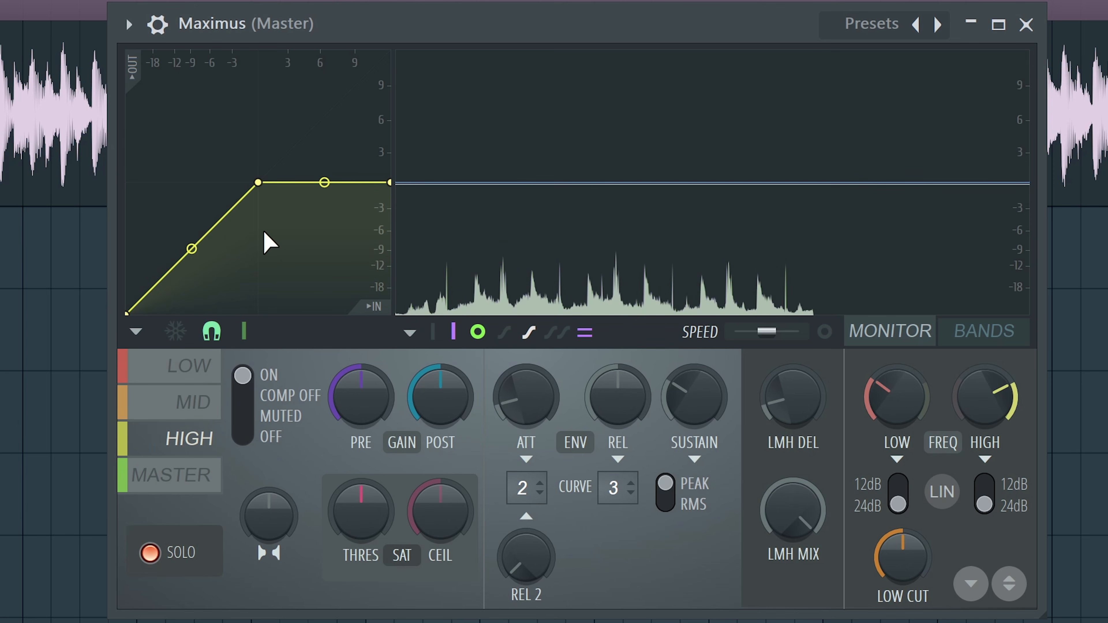
Compare the soloed LOW, MID and HIGH band waveforms in Maximus again to judge their peak levels
left_click(209, 370)
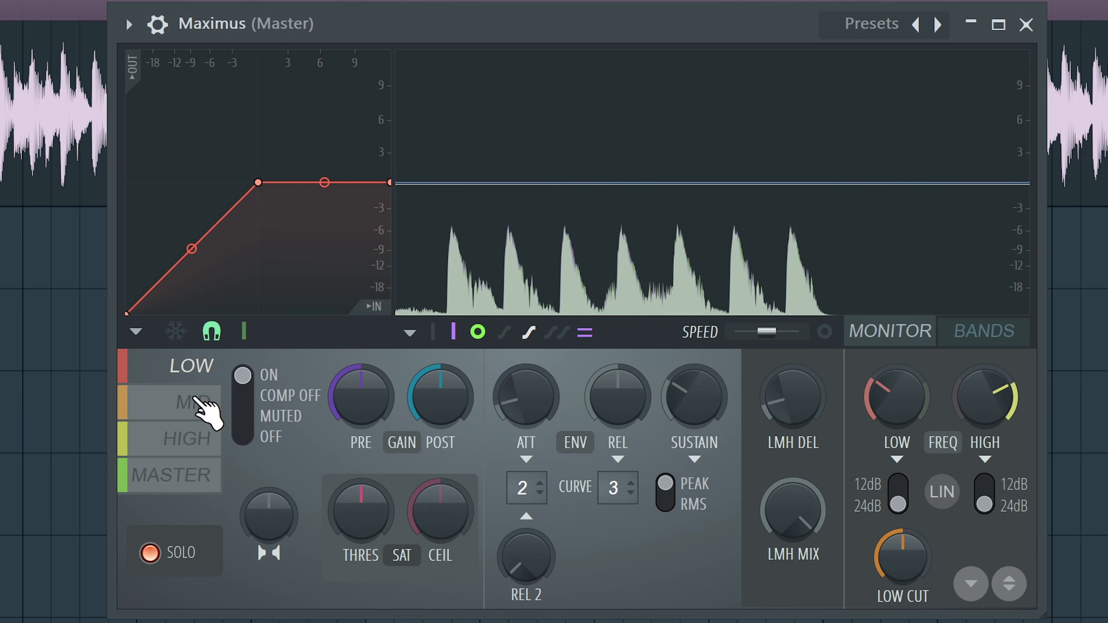
left_click(197, 400)
left_click(183, 442)
left_click(182, 370)
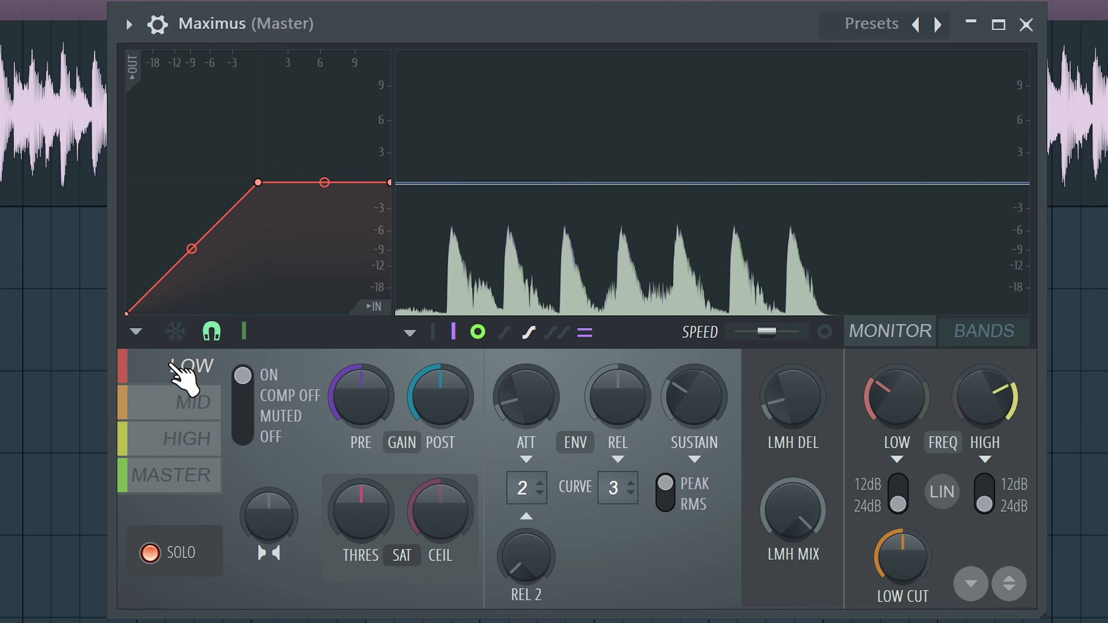
Lower the LOW band's compression threshold to about -9 dB and raise the curve's end point to about 2.5 dB
left_click_drag(261, 181, 192, 249)
left_click(200, 391)
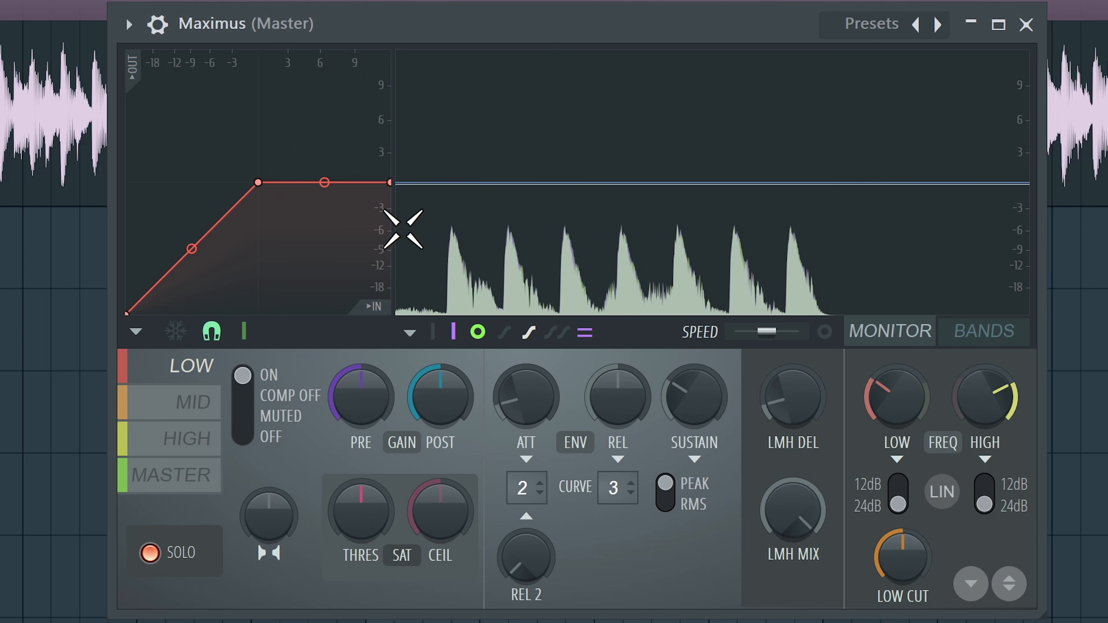
left_click_drag(258, 183, 192, 247)
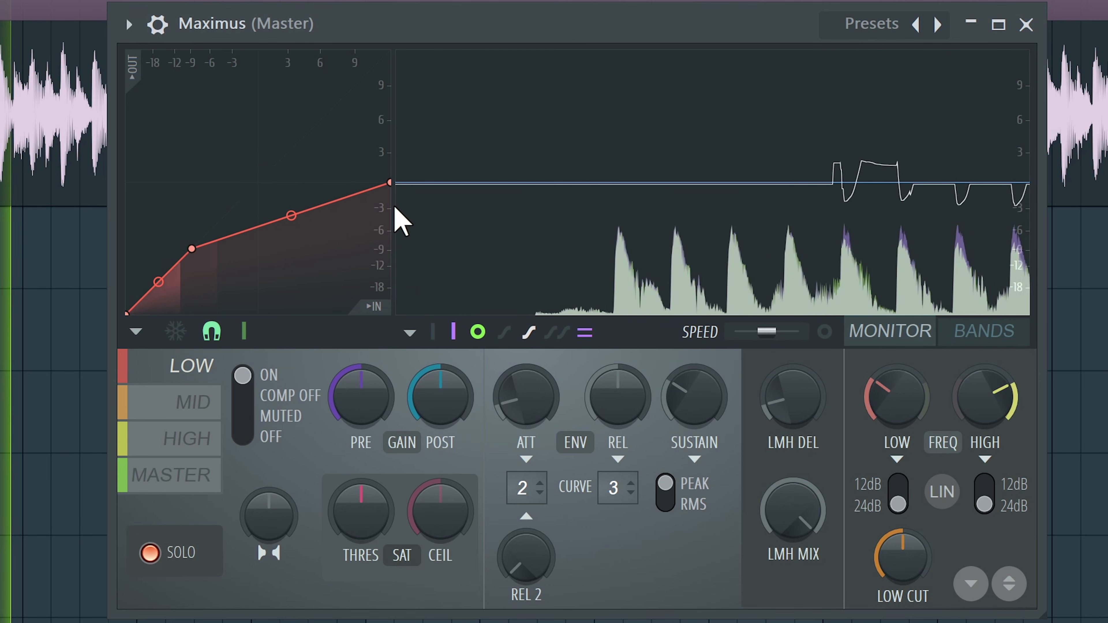
left_click_drag(392, 182, 395, 158)
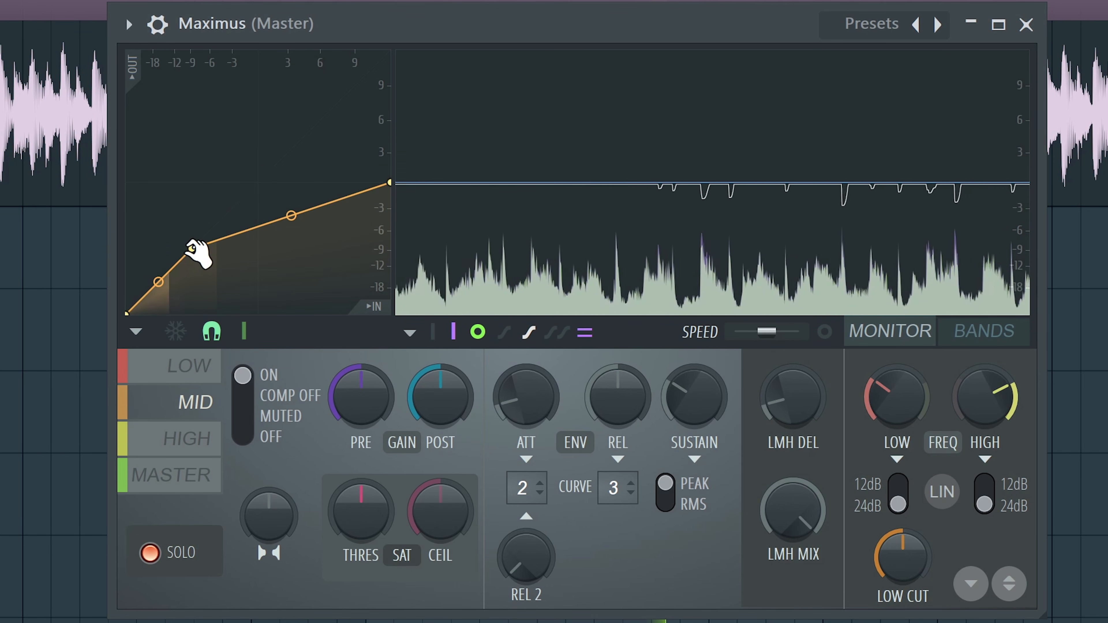
Lower the thresholds to about -12 dB on MID and -15 dB on HIGH, raising their curve end points to about 2.5 and 1.5 dB
left_click_drag(193, 248, 179, 261)
left_click_drag(392, 183, 398, 154)
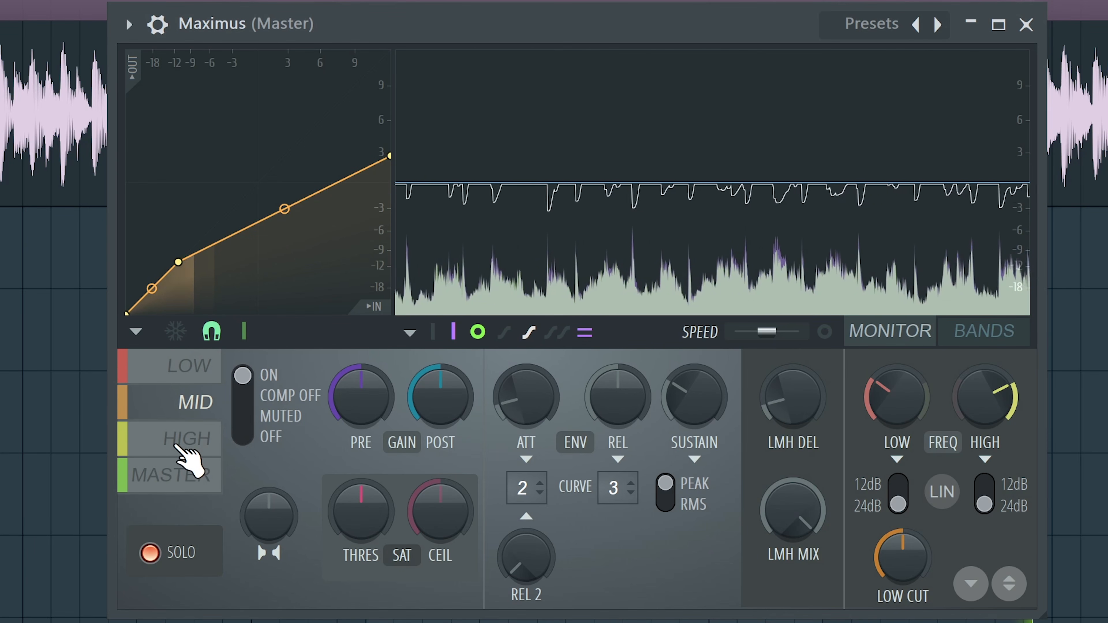
left_click(183, 441)
left_click_drag(261, 180, 181, 281)
left_click_drag(393, 184, 395, 168)
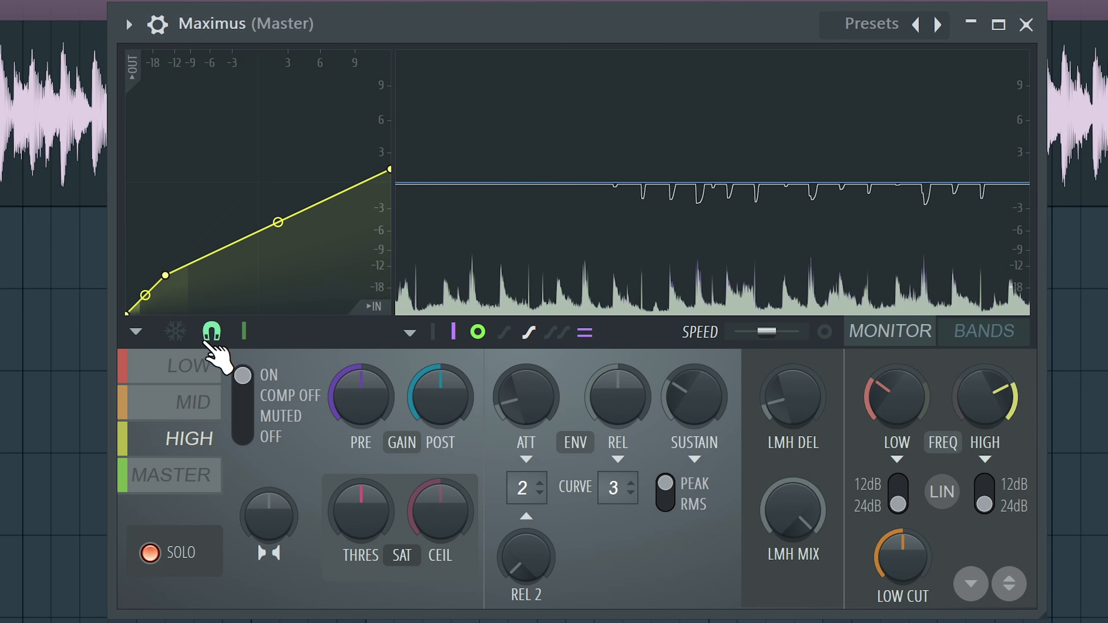
Set the LOW band's threshold to about -12 dB and its curve end point to about 4 dB, and return to the MASTER signal
left_click(191, 366)
left_click_drag(194, 252, 178, 261)
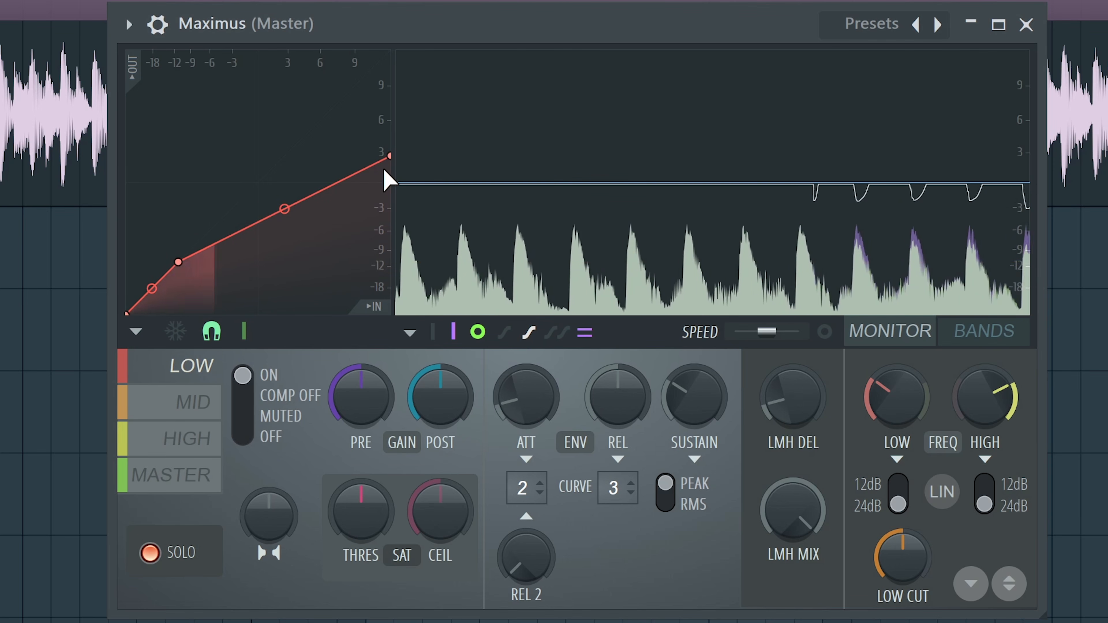
left_click_drag(389, 156, 396, 144)
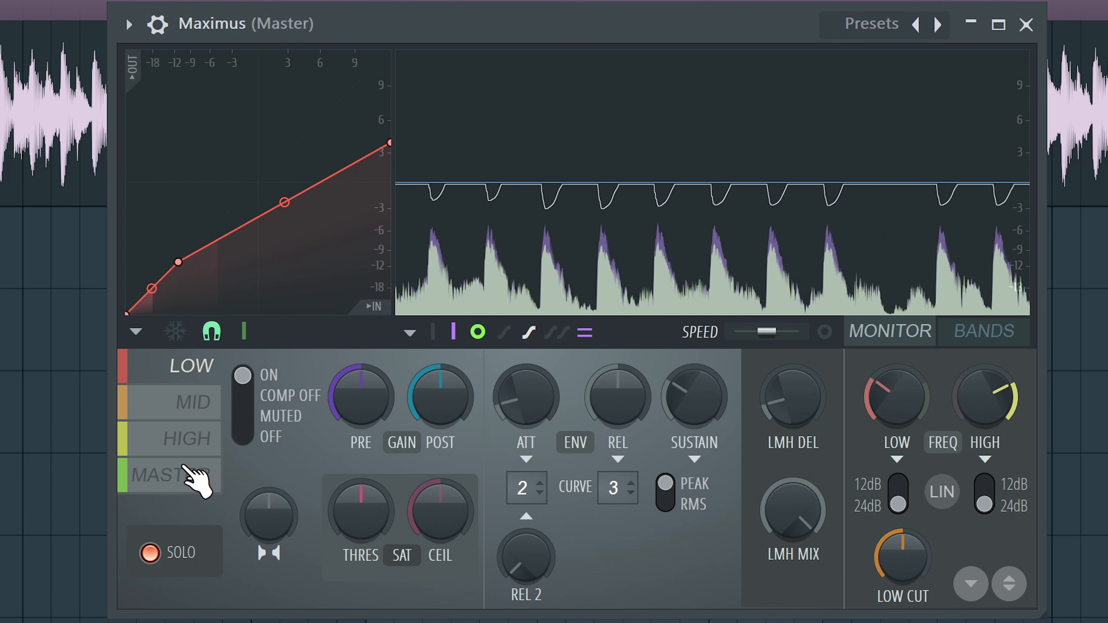
left_click(191, 477)
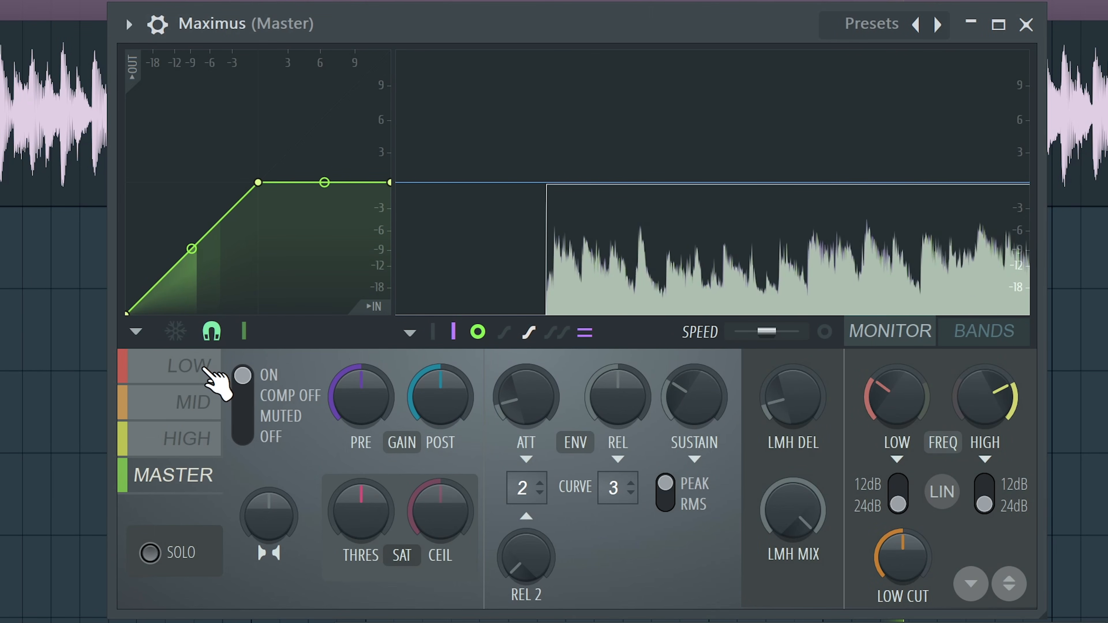
Lengthen the MID band's attack time, trying 35.54 ms and nearby settings during playback, and slightly shorten the LOW band's attack
left_click(191, 401)
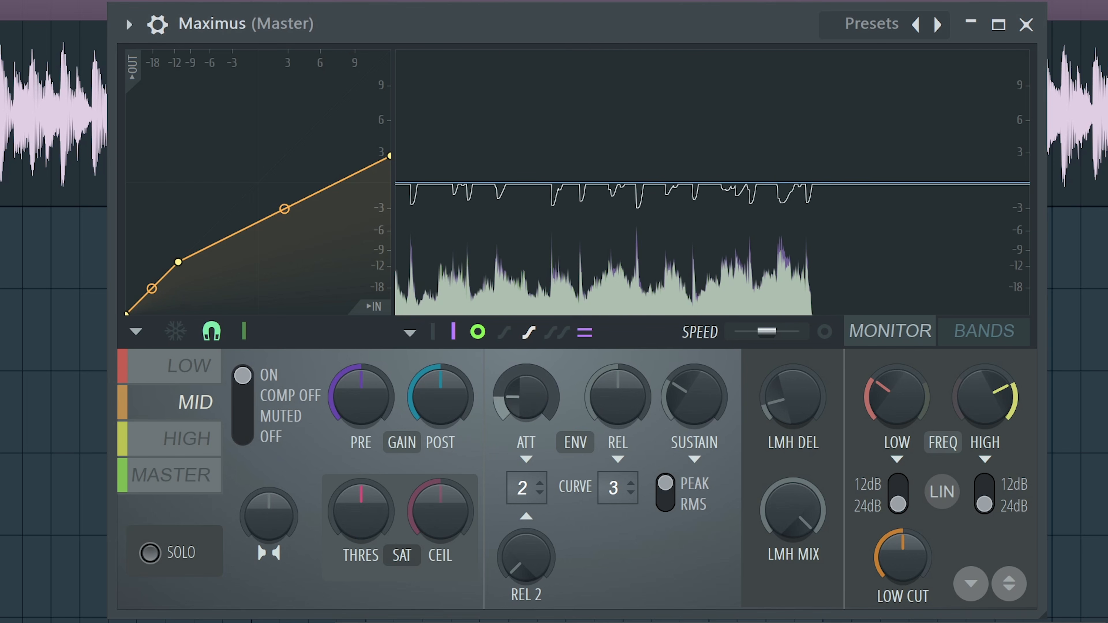
left_click_drag(526, 396, 526, 384)
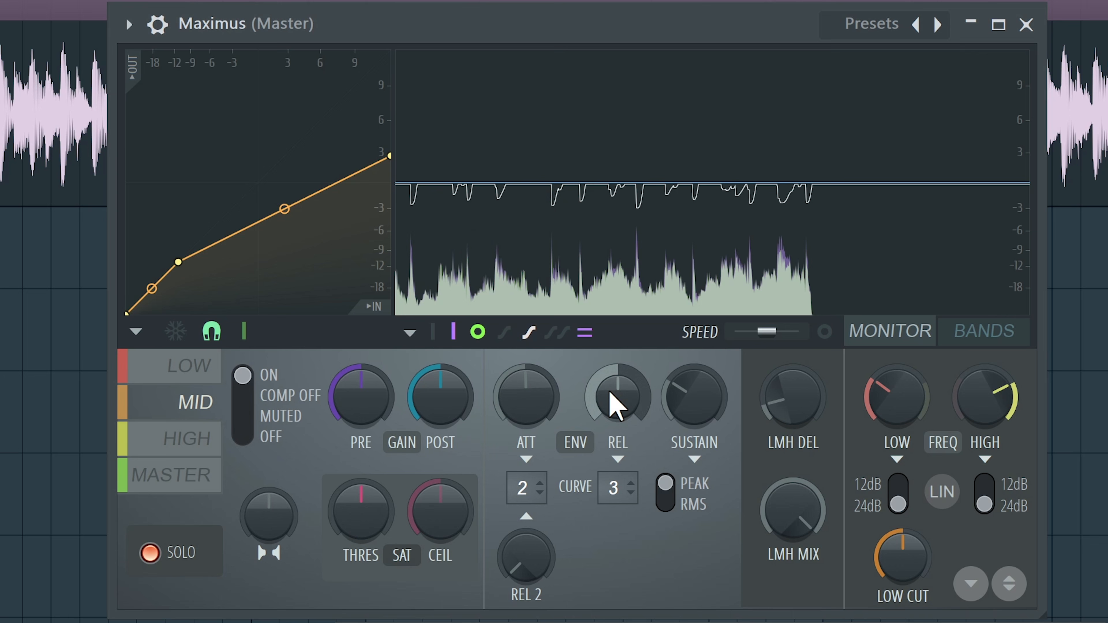
left_click_drag(526, 396, 526, 400)
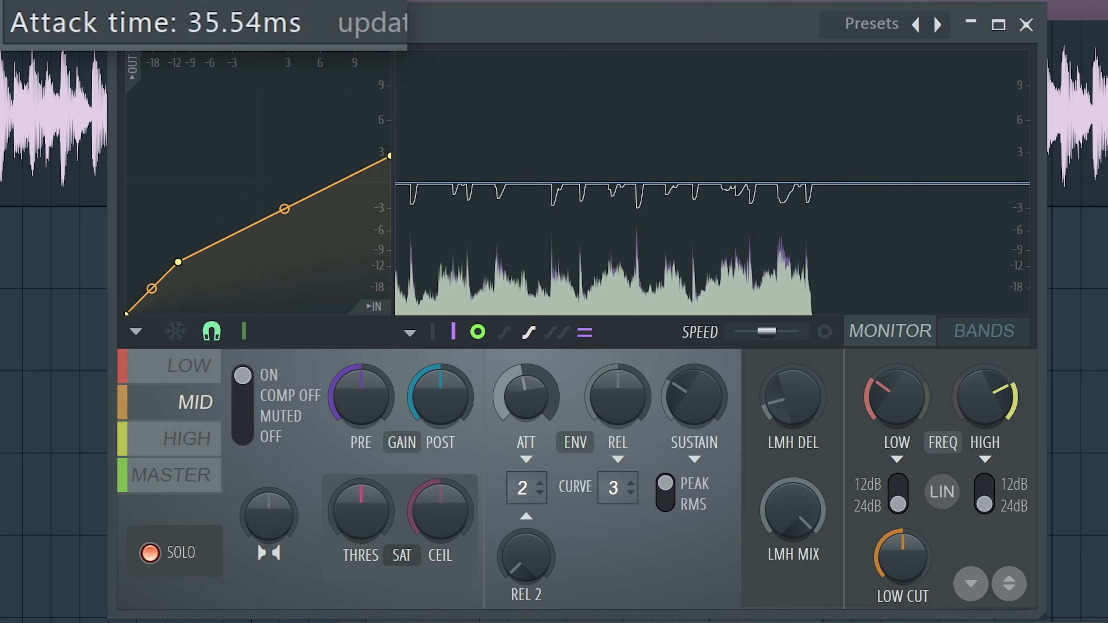
key("space")
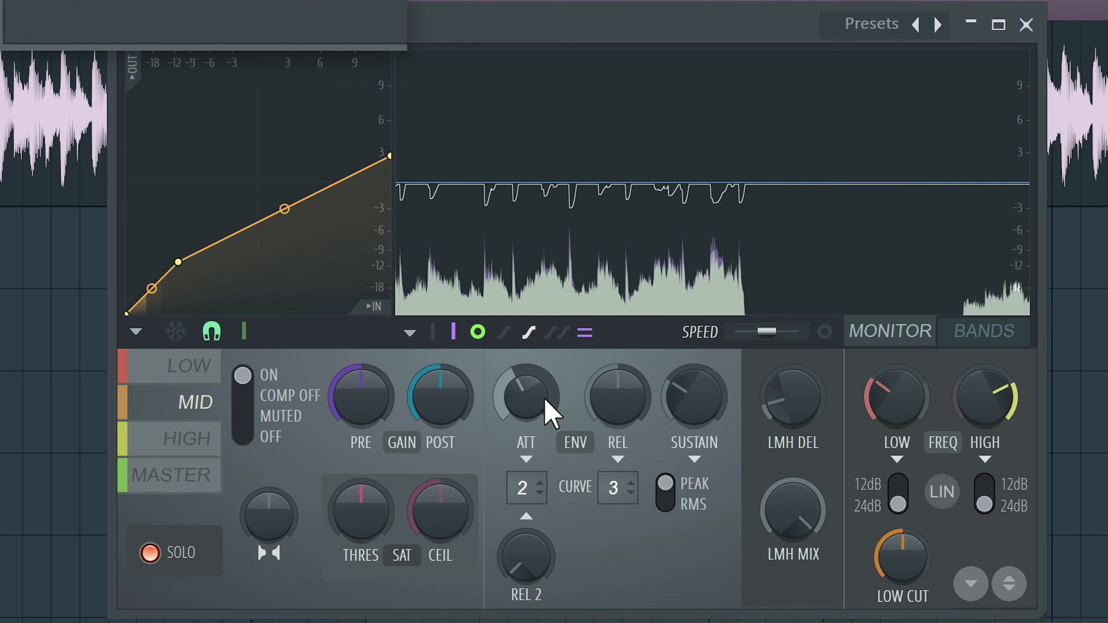
left_click_drag(550, 414, 546, 405)
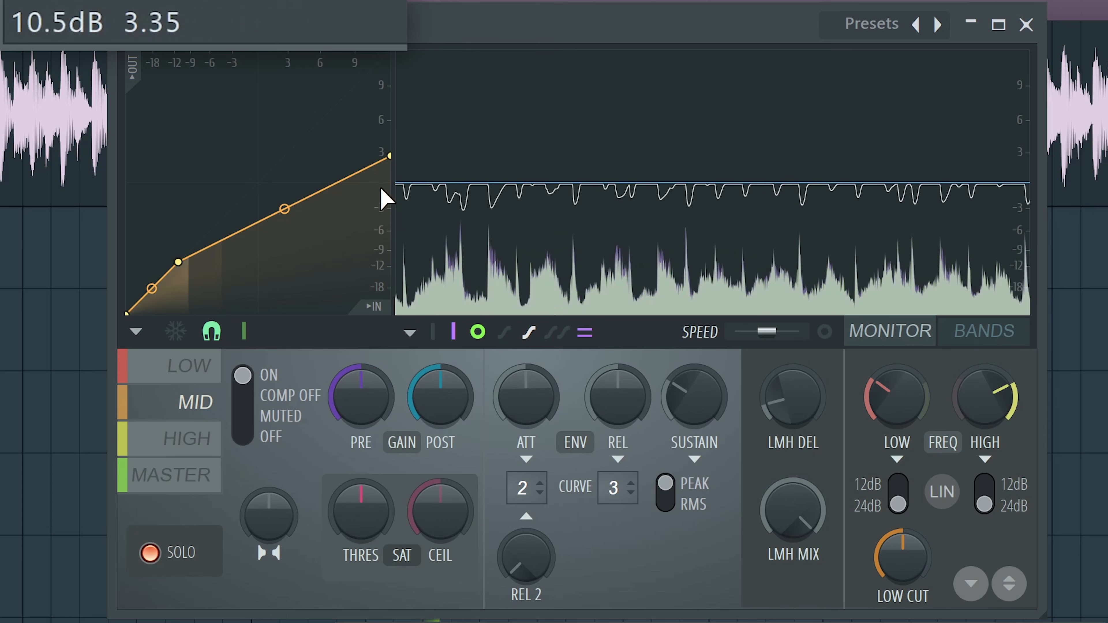
left_click(194, 371)
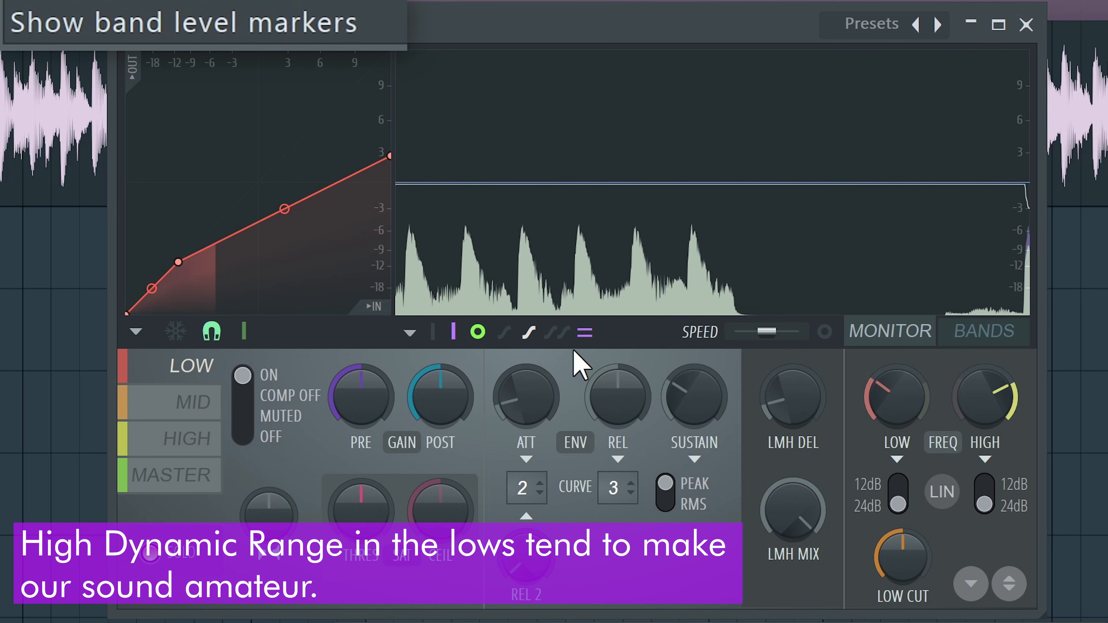
left_click_drag(519, 413, 519, 443)
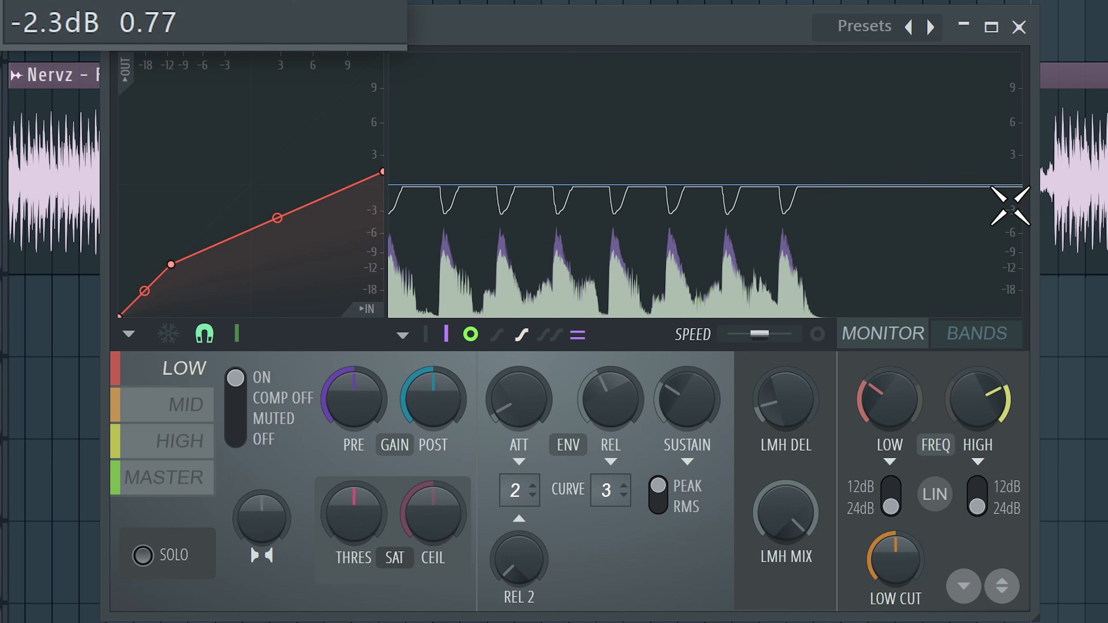
Compensate for the compression by raising the post gain about 2.5 dB on the LOW and MID bands and 1.8 dB on HIGH
left_click_drag(434, 398, 433, 371)
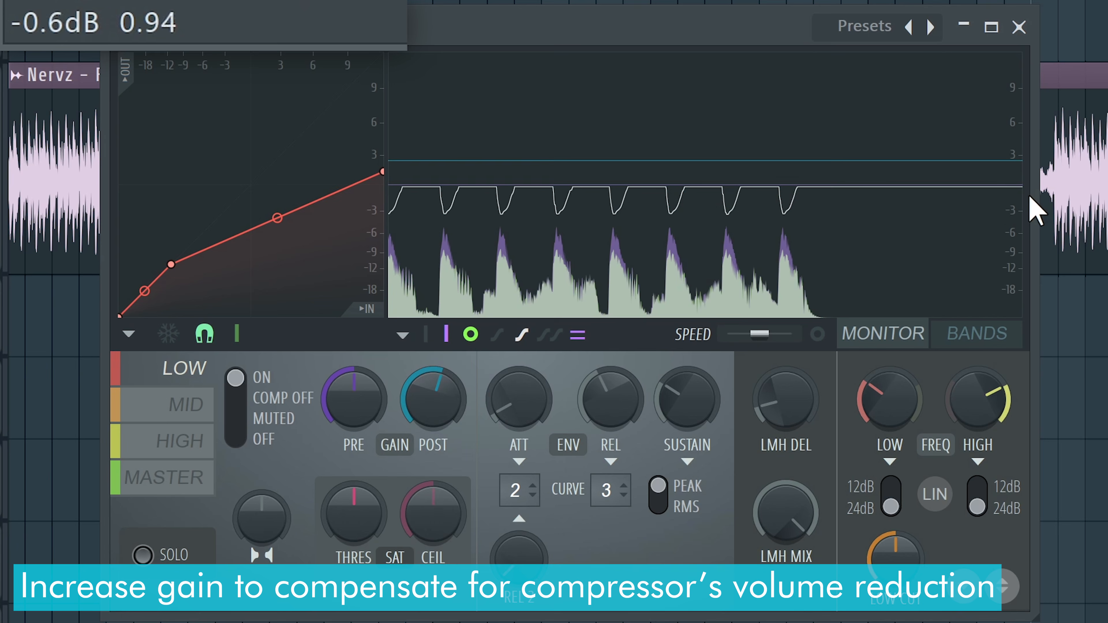
left_click(192, 415)
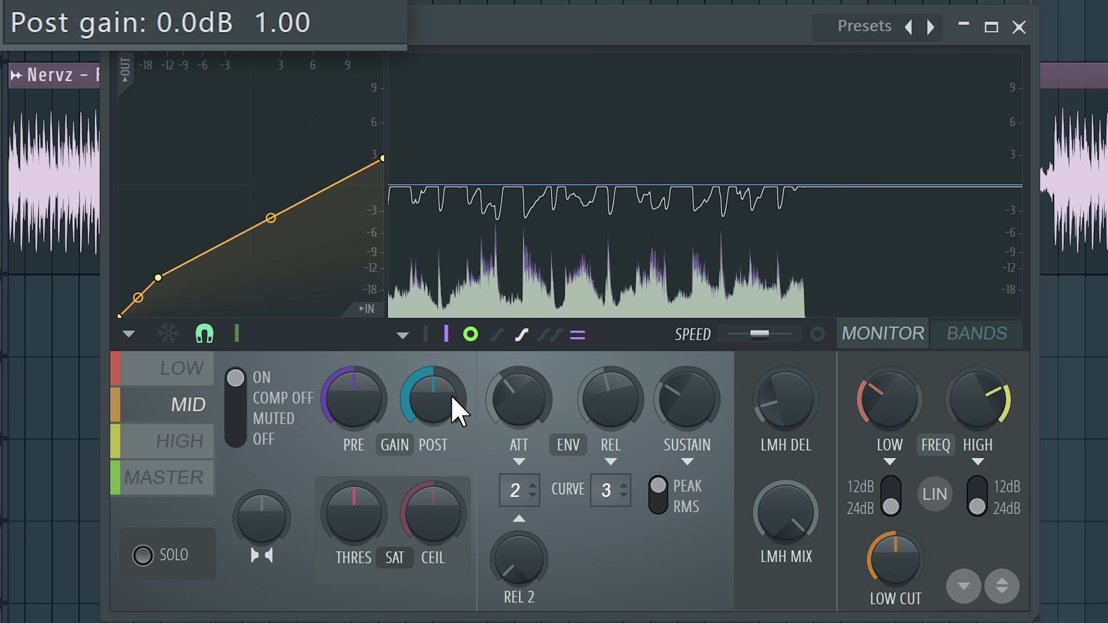
left_click_drag(452, 408, 453, 387)
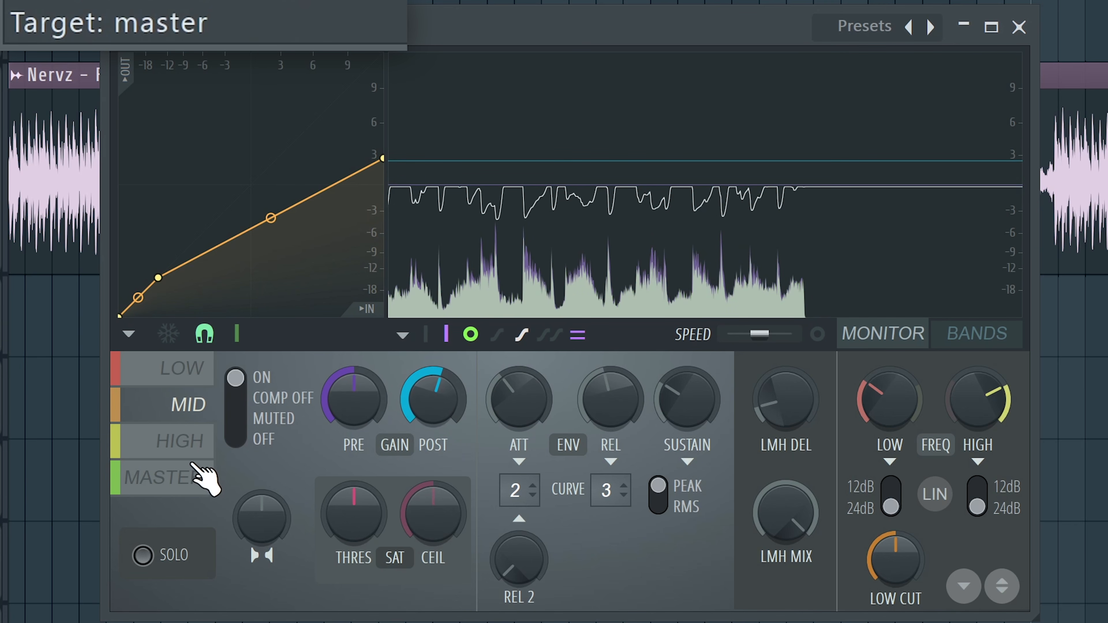
left_click(186, 441)
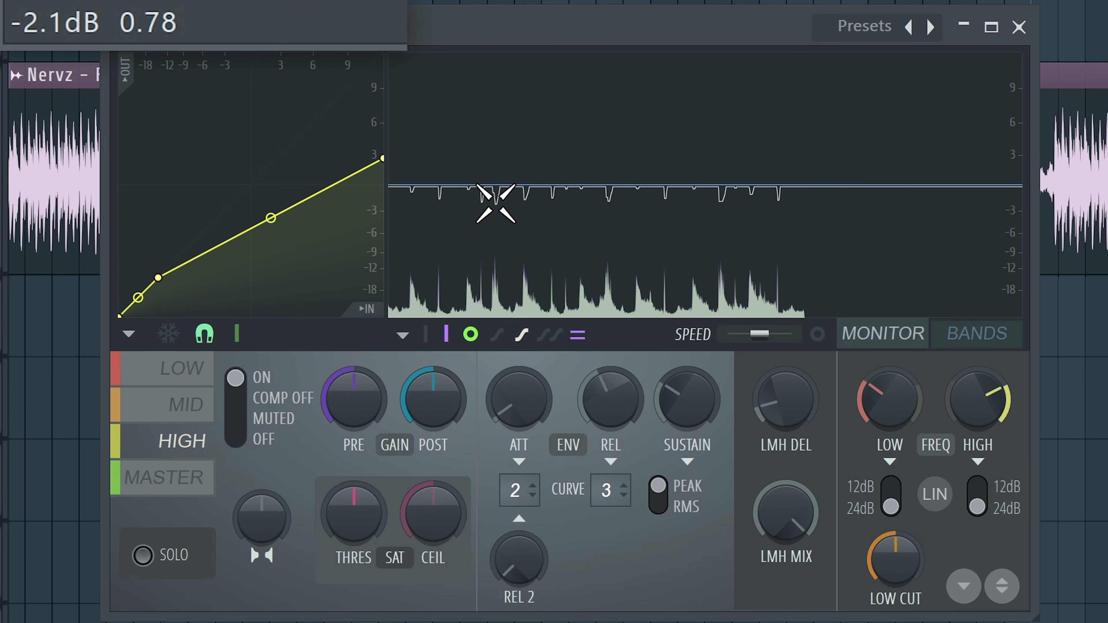
left_click_drag(453, 392, 453, 381)
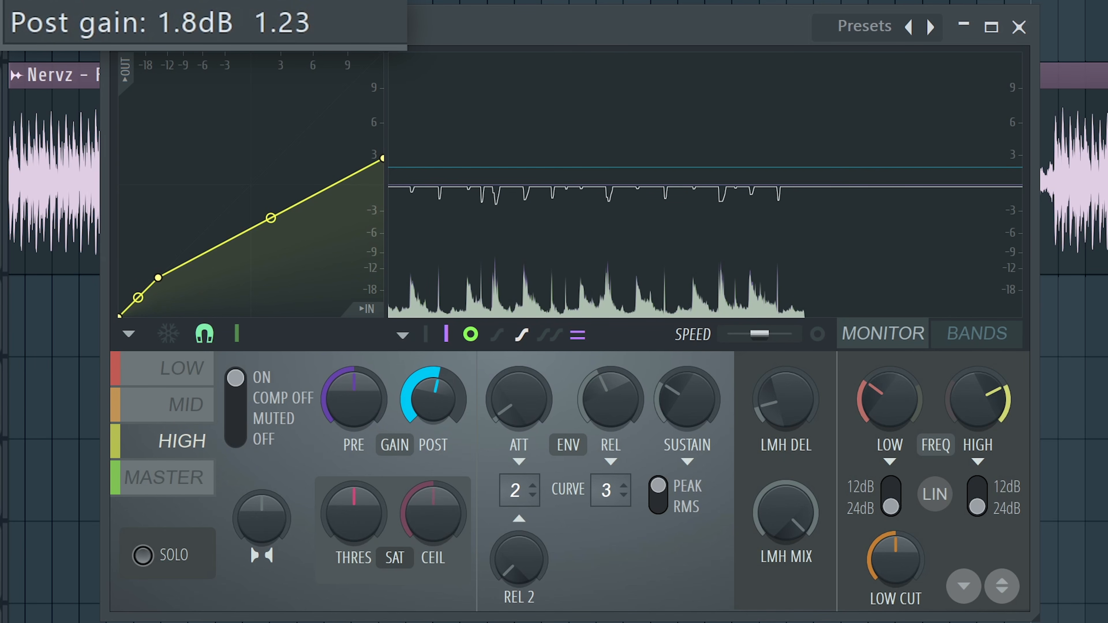
Inspect the MASTER signal and the LOW, MID and HIGH bands to compare their levels with the added post gain
left_click(159, 482)
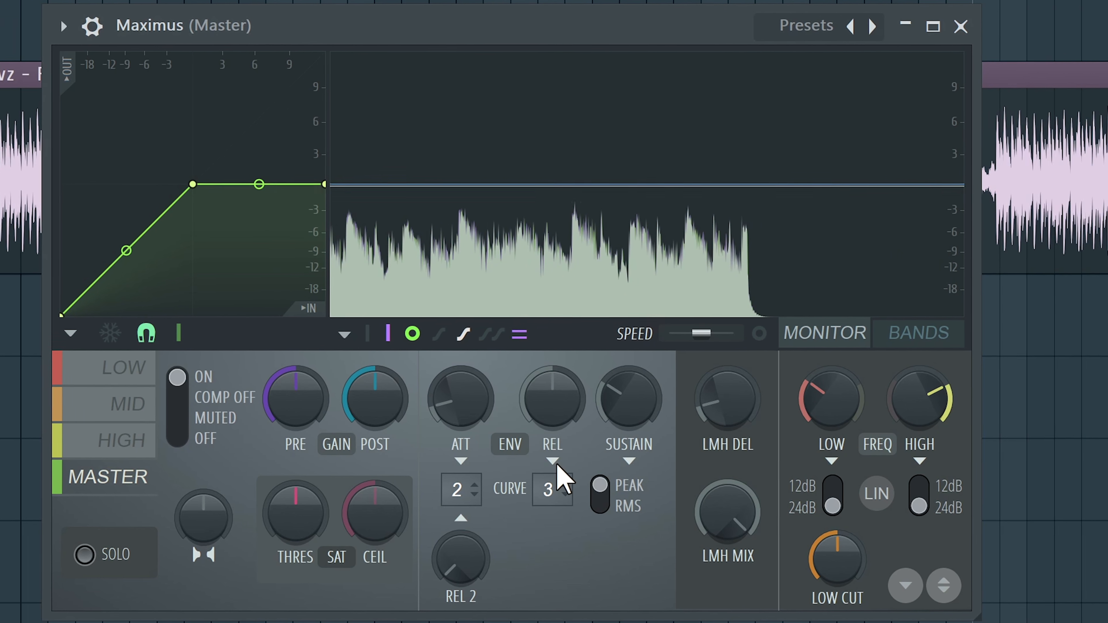
left_click(79, 367)
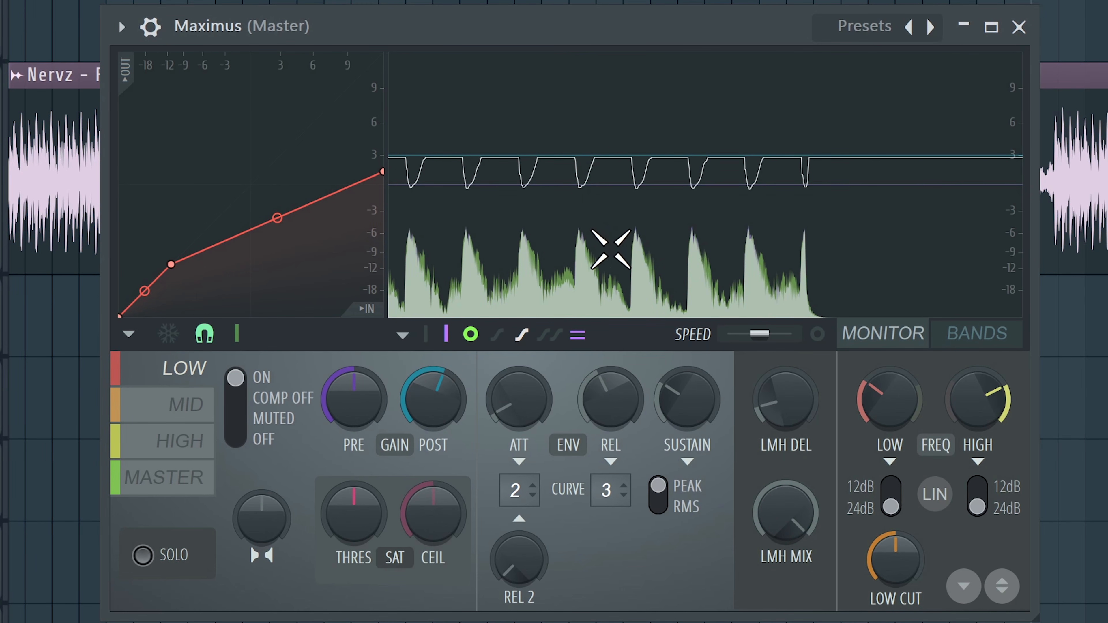
left_click(192, 404)
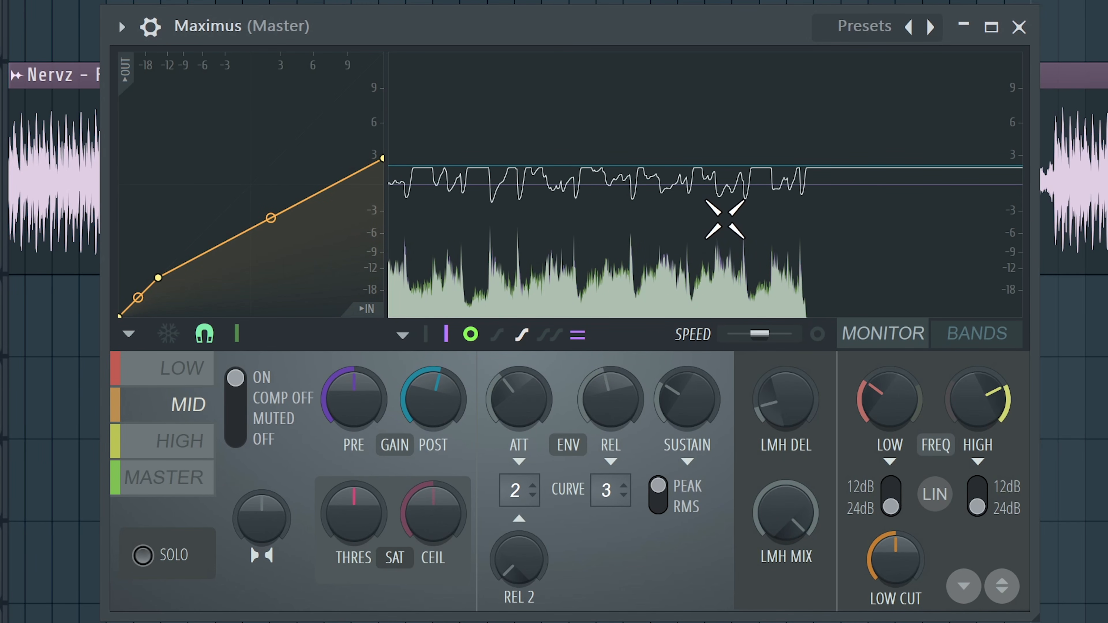
left_click(179, 443)
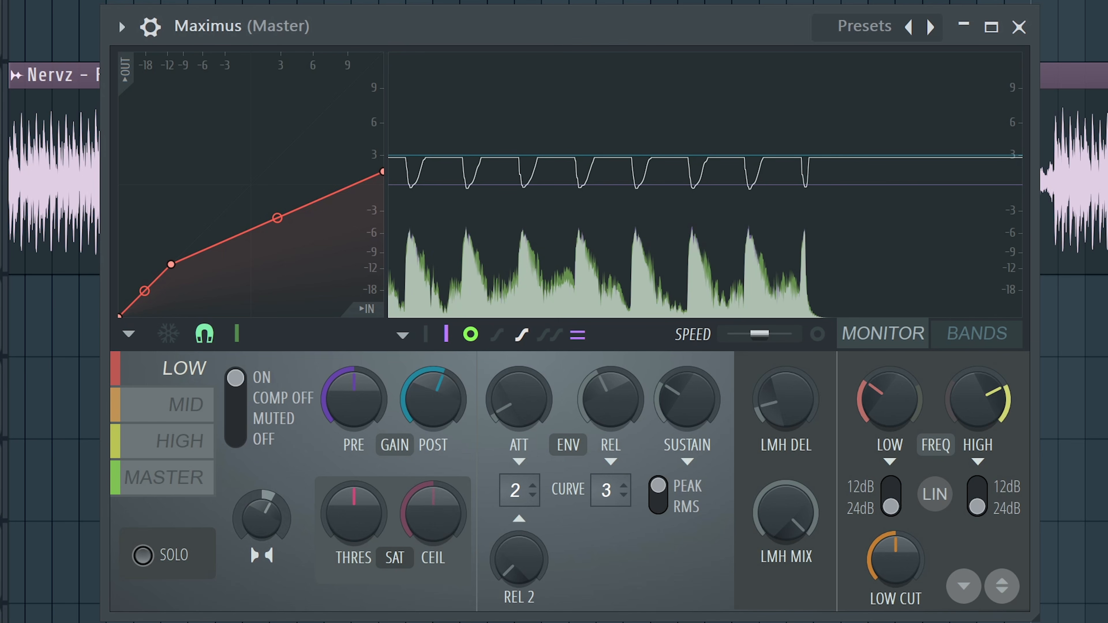
Solo the LOW band, try its stereo separation in both directions during playback, and narrow its stereo image slightly
left_click(143, 555)
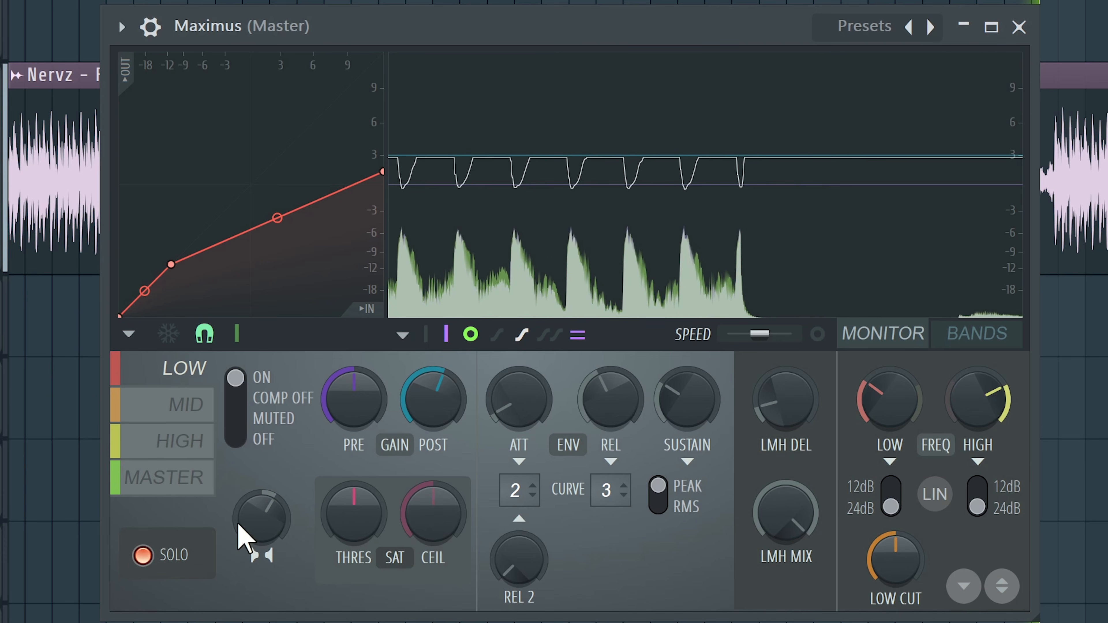
left_click_drag(270, 518, 270, 436)
left_click_drag(270, 519, 270, 585)
key("space")
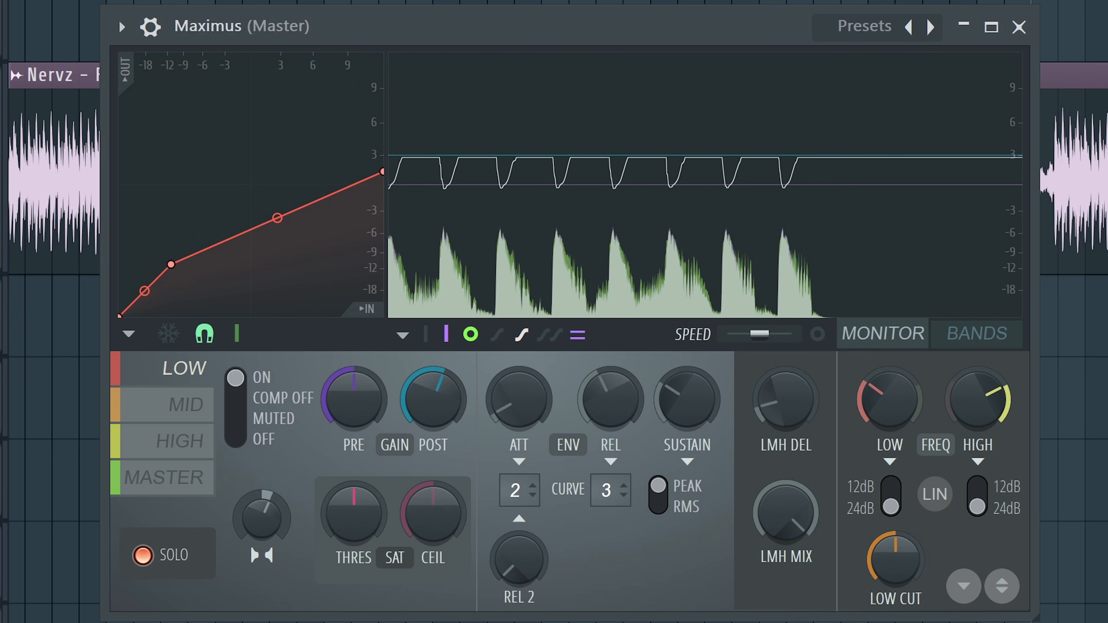
Widen the stereo separation of the MID band slightly and of the HIGH band a little more while listening to each soloed
left_click(187, 408)
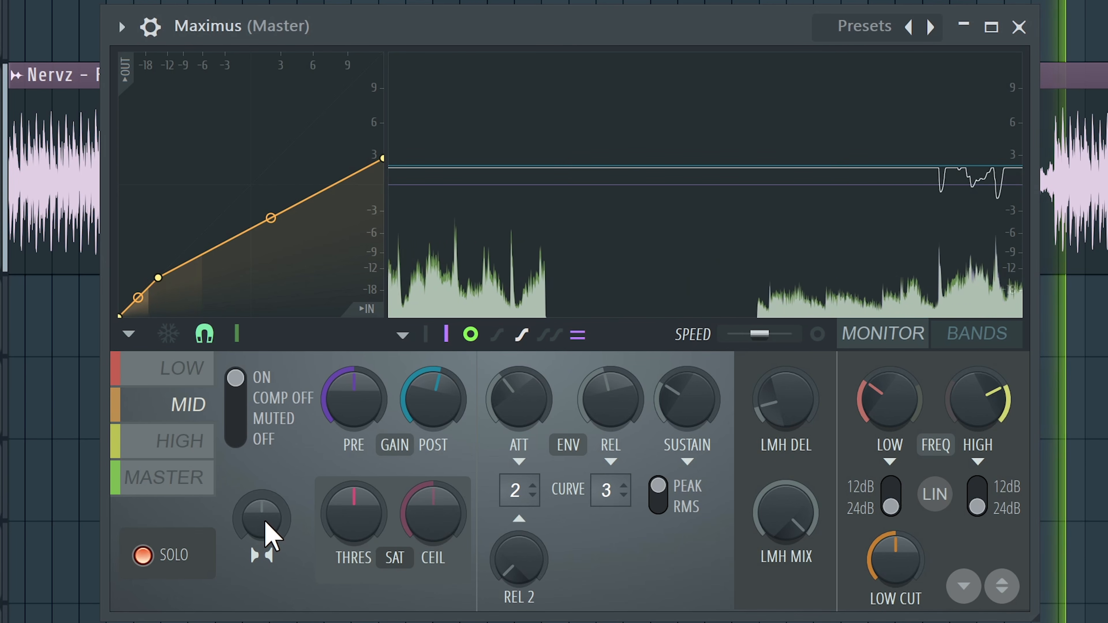
mouse_move(265, 522)
left_mouse_down()
mouse_move(265, 568)
mouse_move(266, 529)
left_mouse_up()
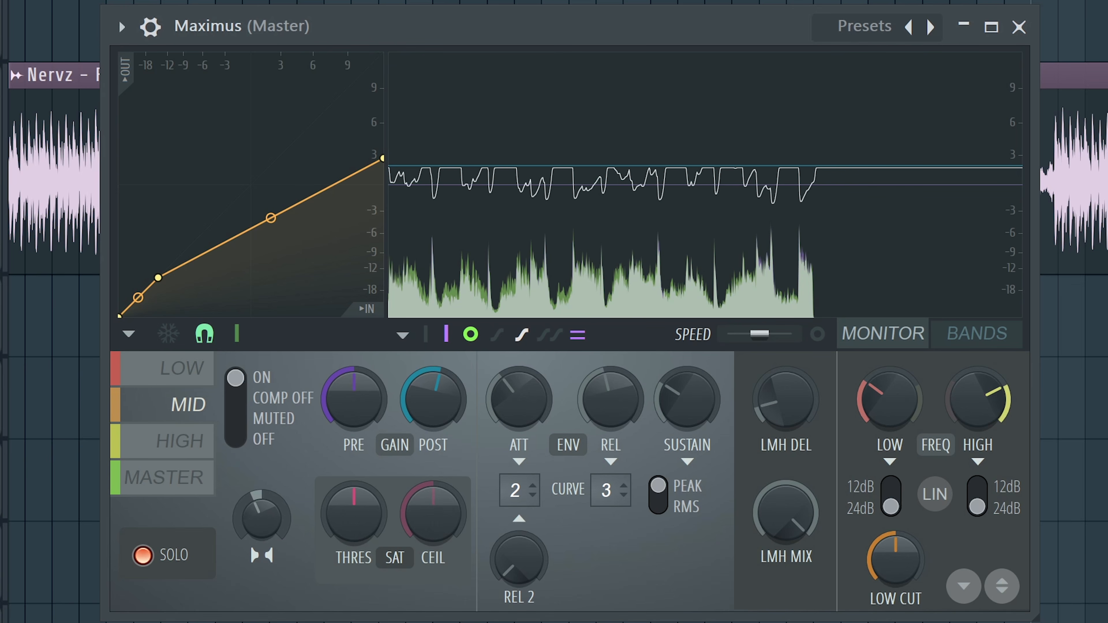
left_click(191, 442)
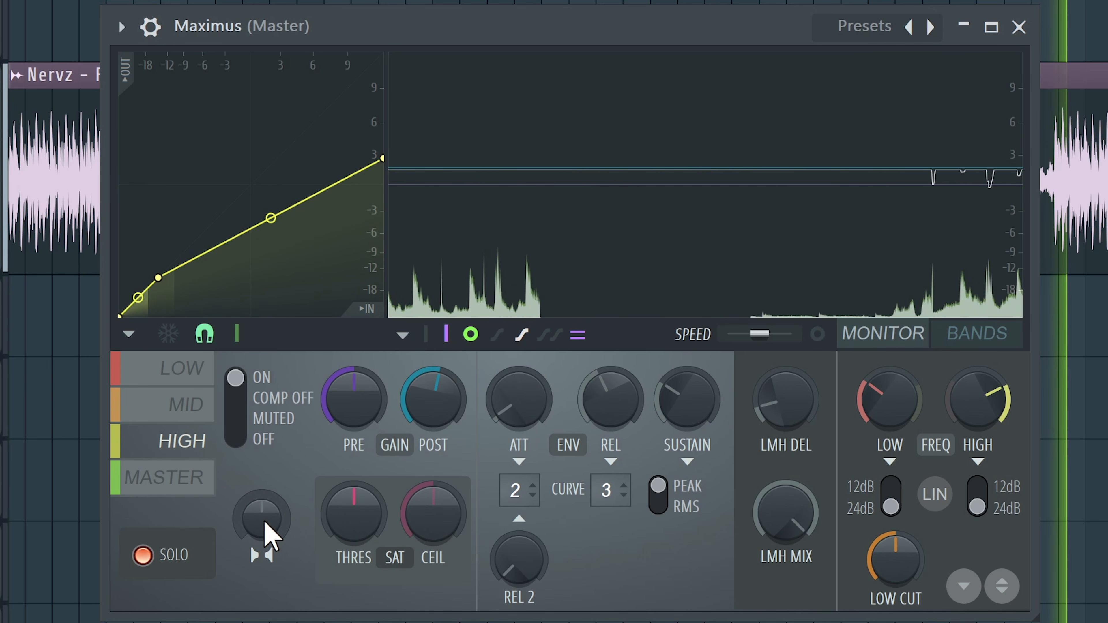
left_click_drag(264, 522, 265, 546)
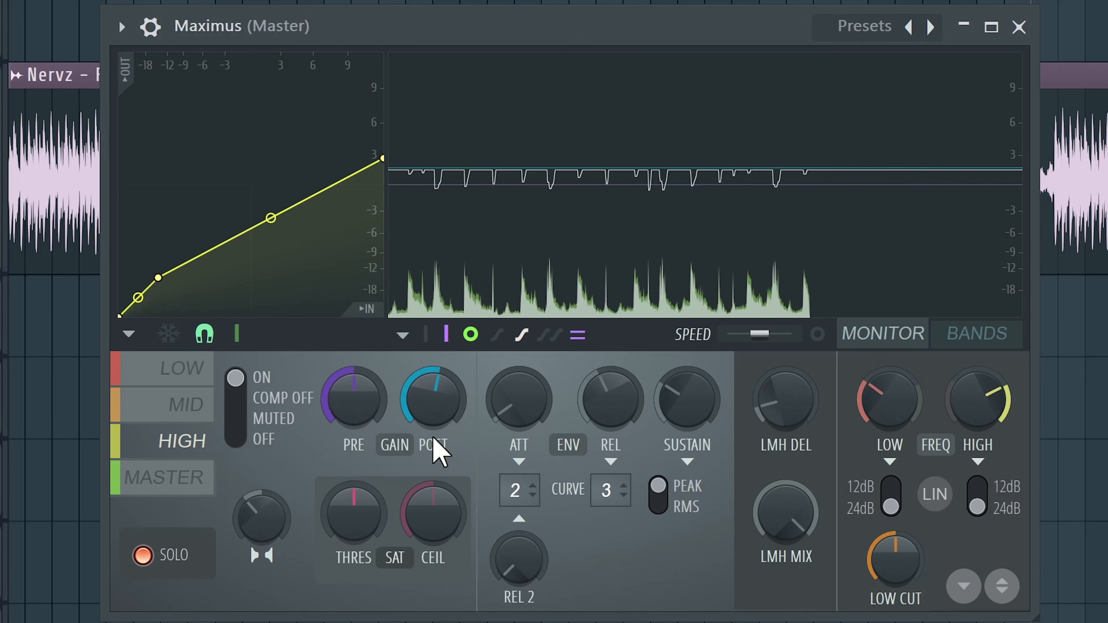
Play the full MASTER signal with all bands processed and check its level on the mixer's Master track
left_click(164, 477)
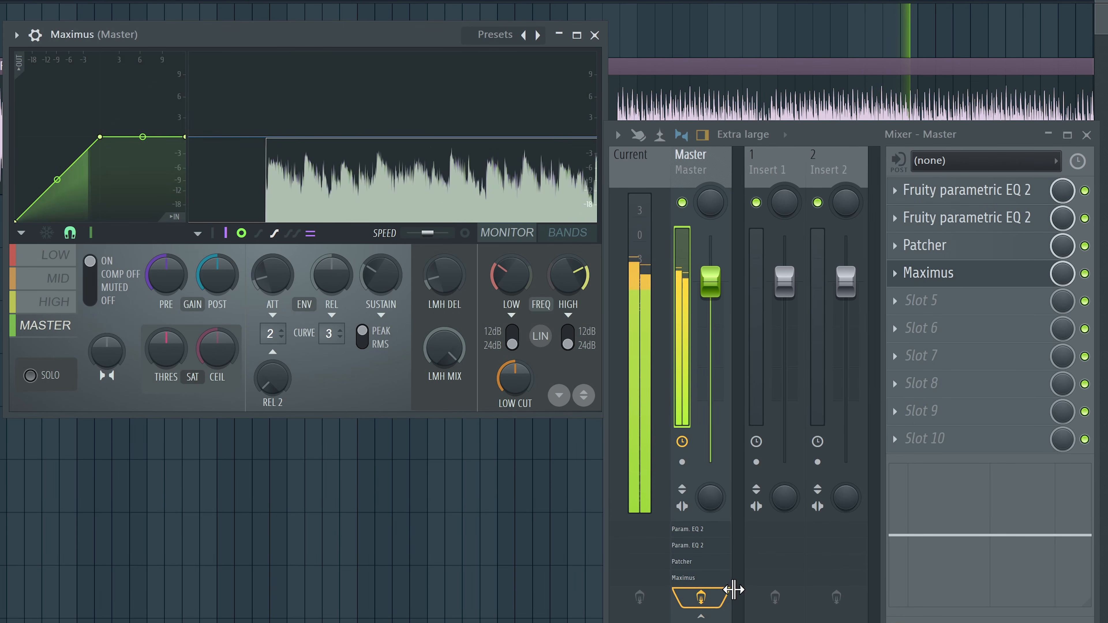
key("space")
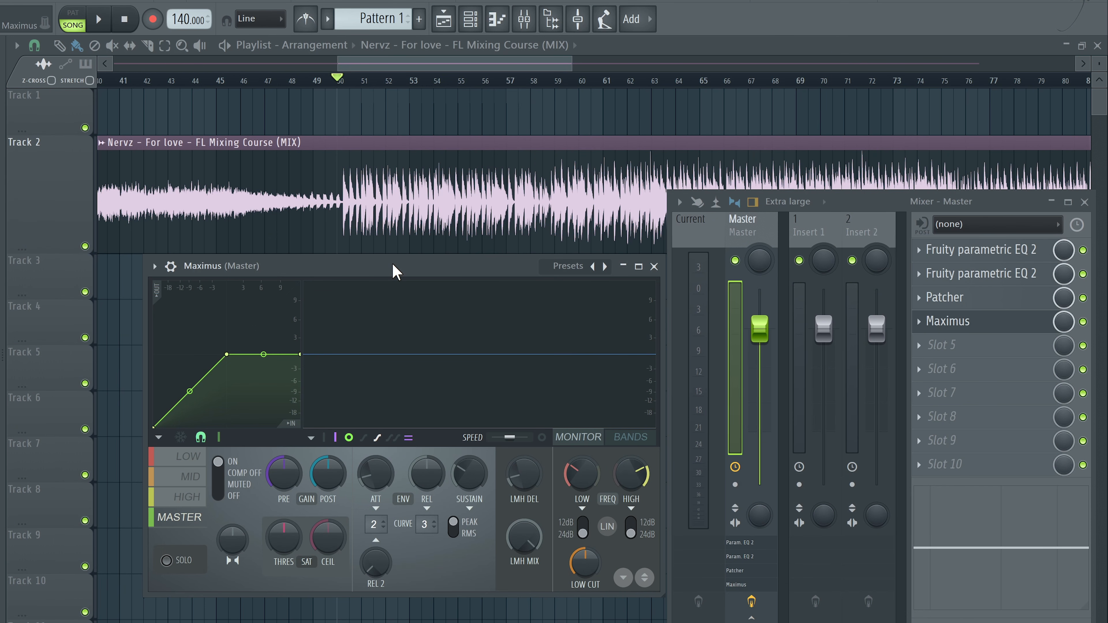
mouse_move(392, 269)
left_mouse_down()
mouse_move(371, 174)
mouse_move(388, 159)
mouse_move(389, 265)
left_mouse_up()
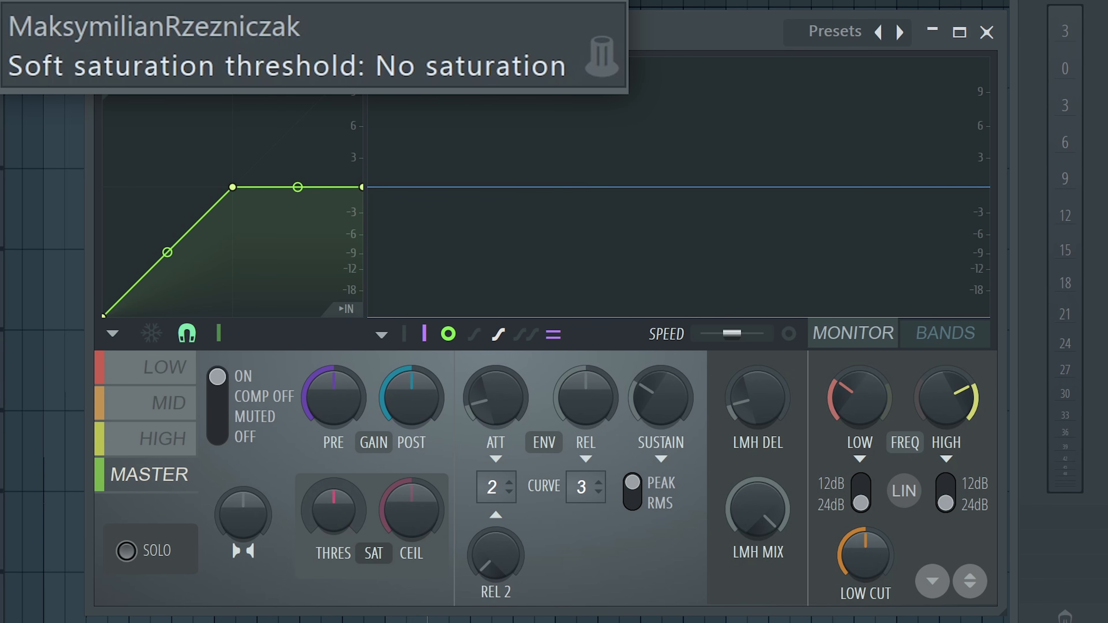
Try the MASTER band's soft saturation threshold and lower its soft saturation ceiling to slightly below 0 dB
left_click_drag(333, 510, 334, 517)
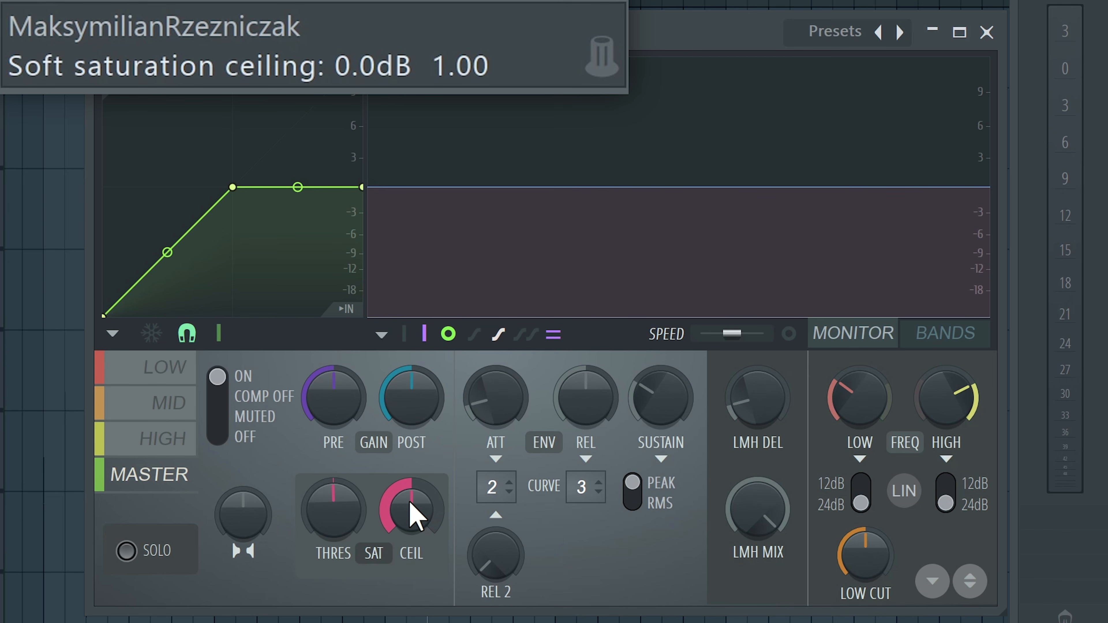
left_click_drag(410, 515, 410, 525)
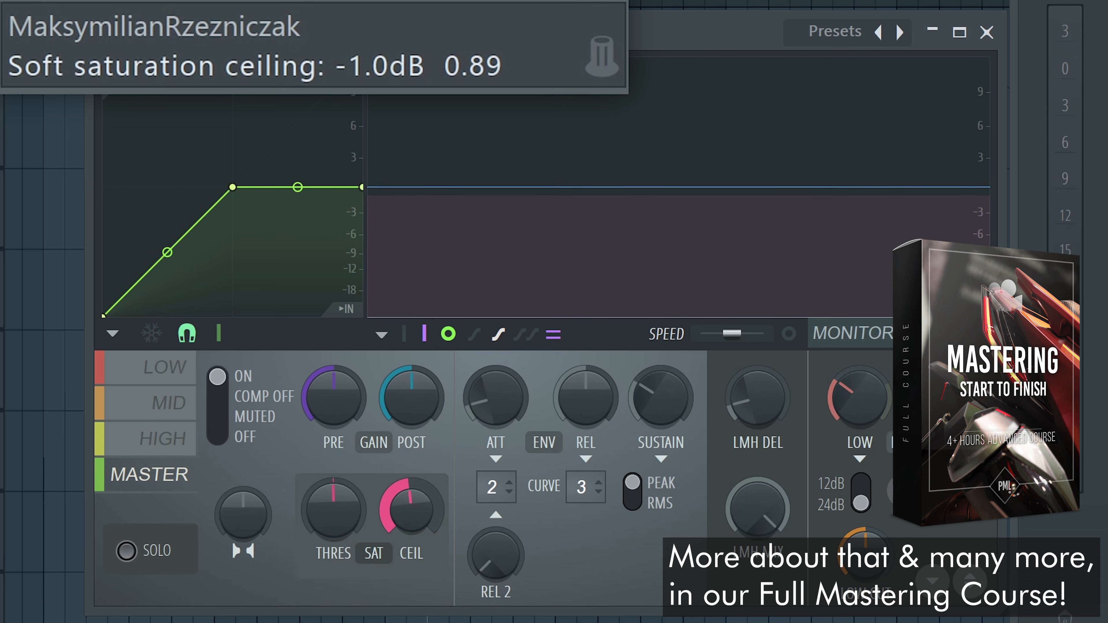
left_click_drag(410, 525, 406, 516)
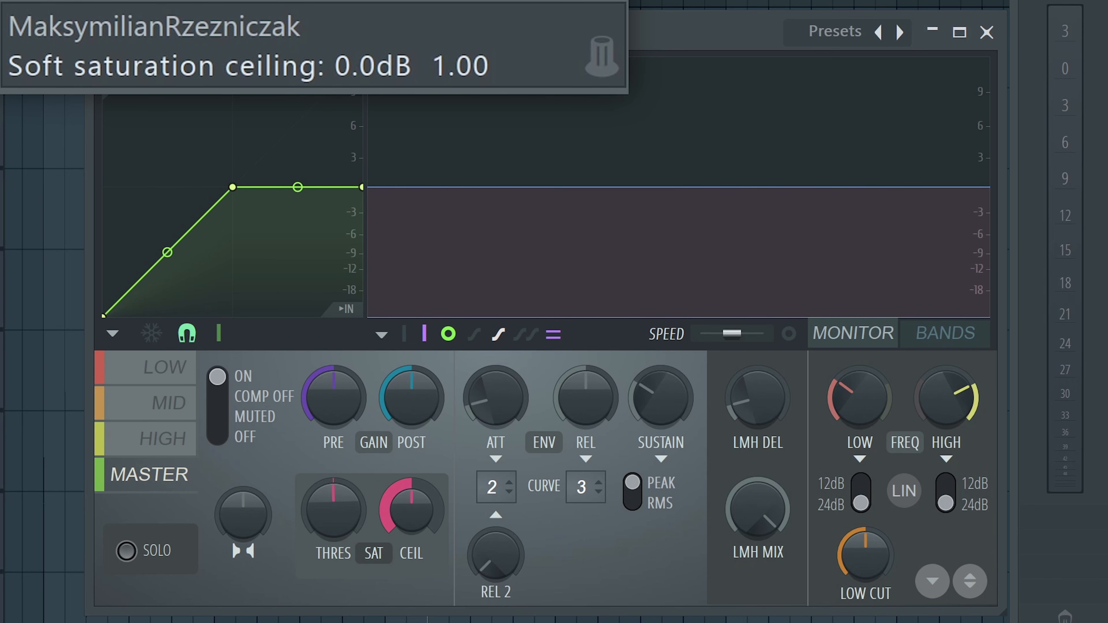
left_click_drag(406, 517, 407, 522)
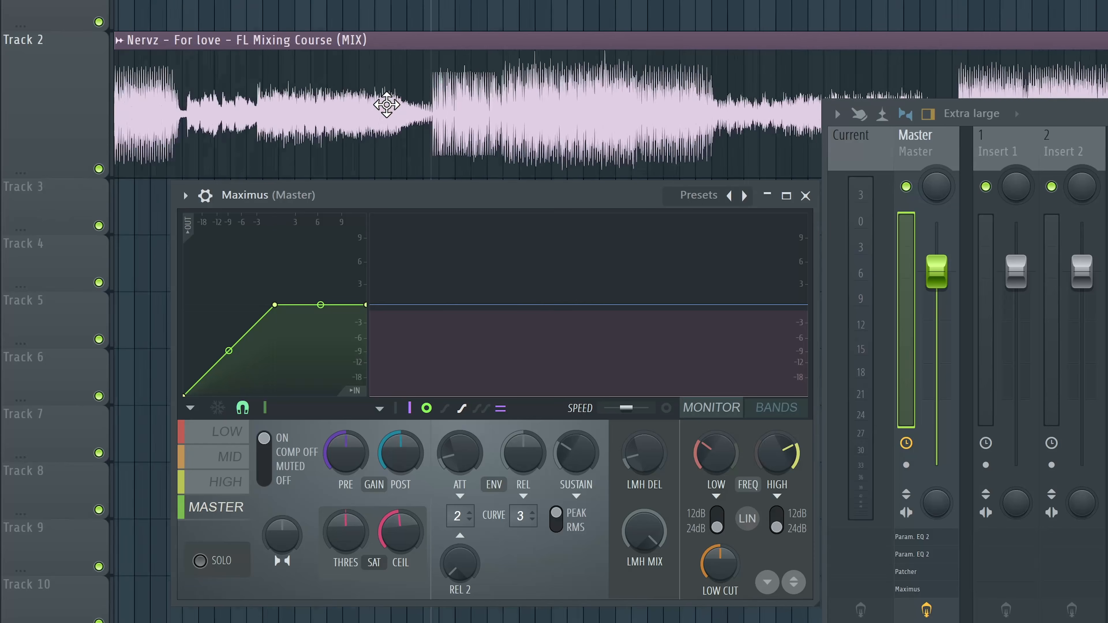
Play the loud drop of the track from about bar 59
scroll(440, 3, "up", 6)
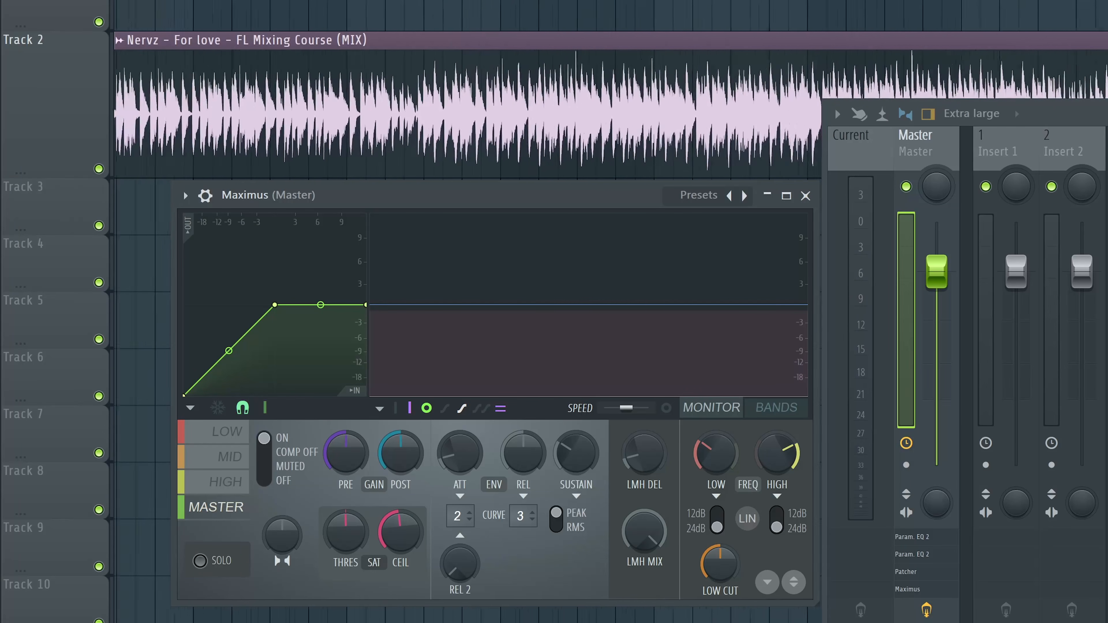
left_click(421, 1)
key("space")
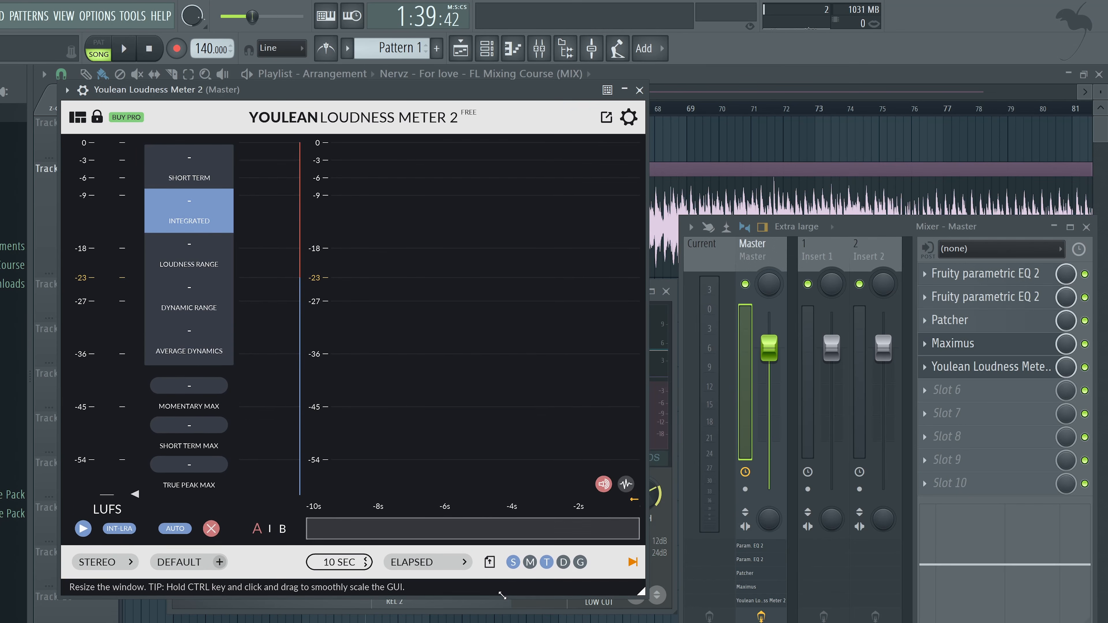
Arrange the Youlean Loudness Meter 2 and mixer windows beside Maximus and measure the drop's loudness during playback
left_click_drag(647, 546, 742, 534)
left_click_drag(405, 89, 903, 90)
left_click_drag(408, 300, 299, 298)
left_click_drag(892, 233, 884, 382)
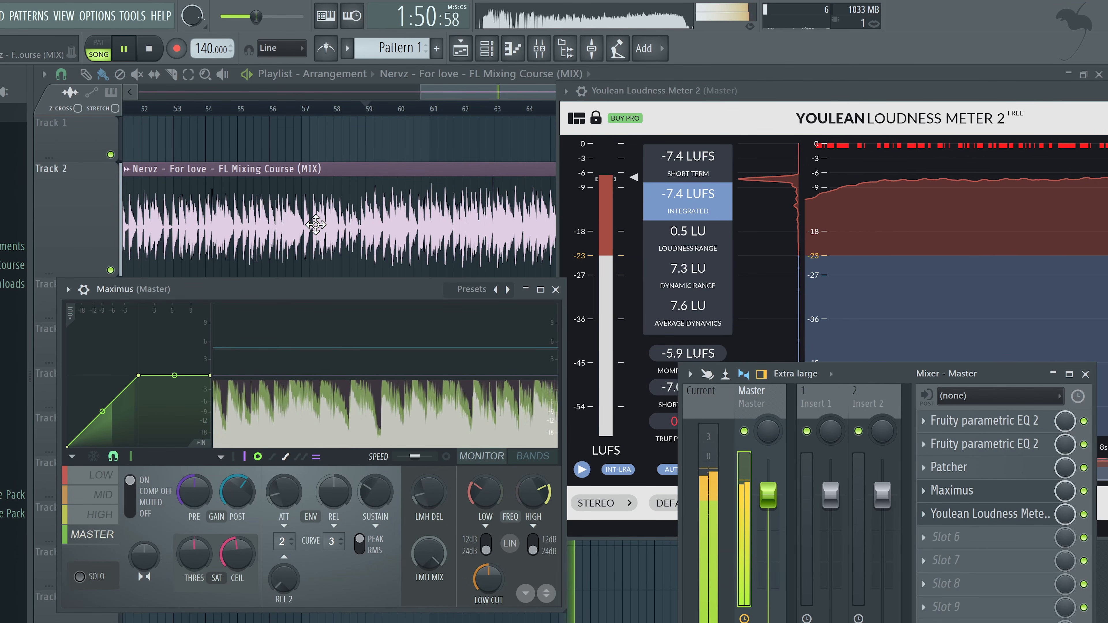
key("space")
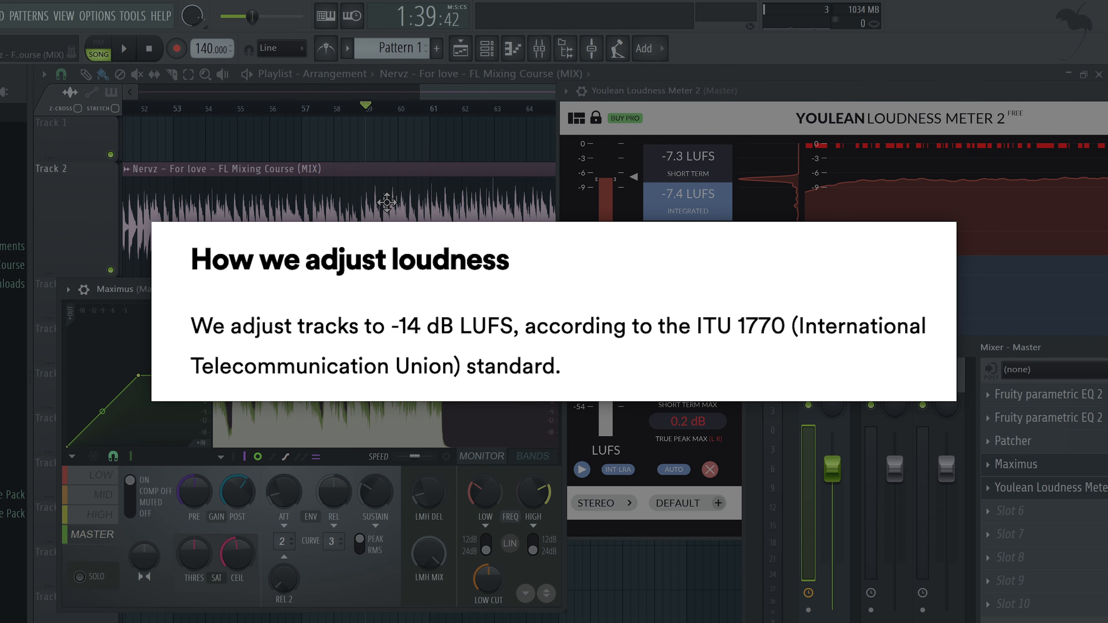
Play the quiet section from about bar 23 and measure its loudness in Youlean Loudness Meter 2
scroll(387, 202, "down", 5)
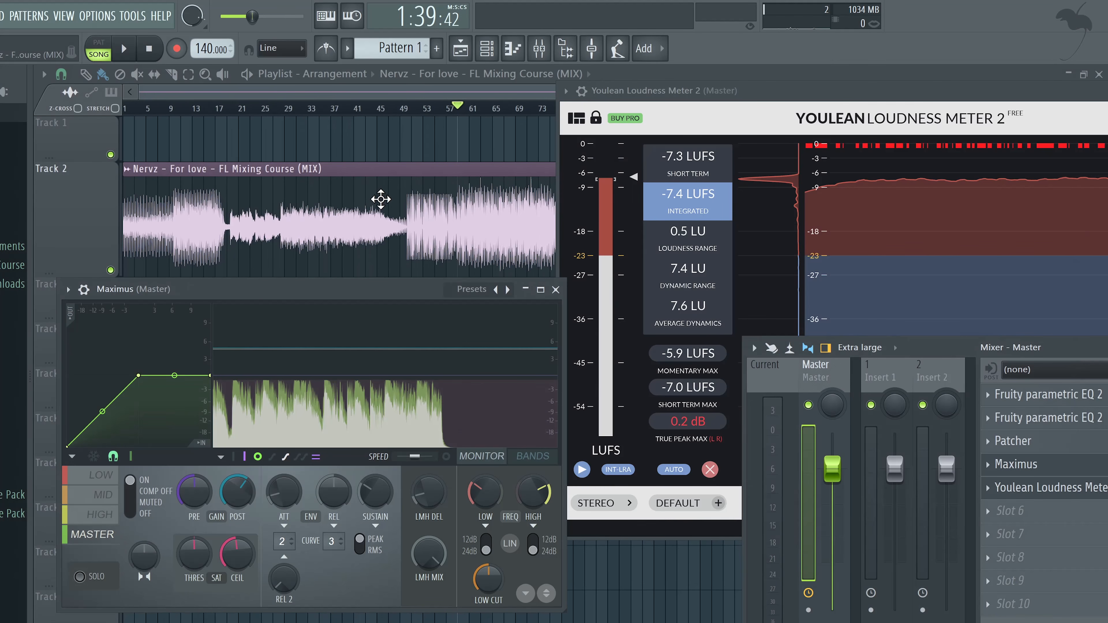
left_click(259, 105)
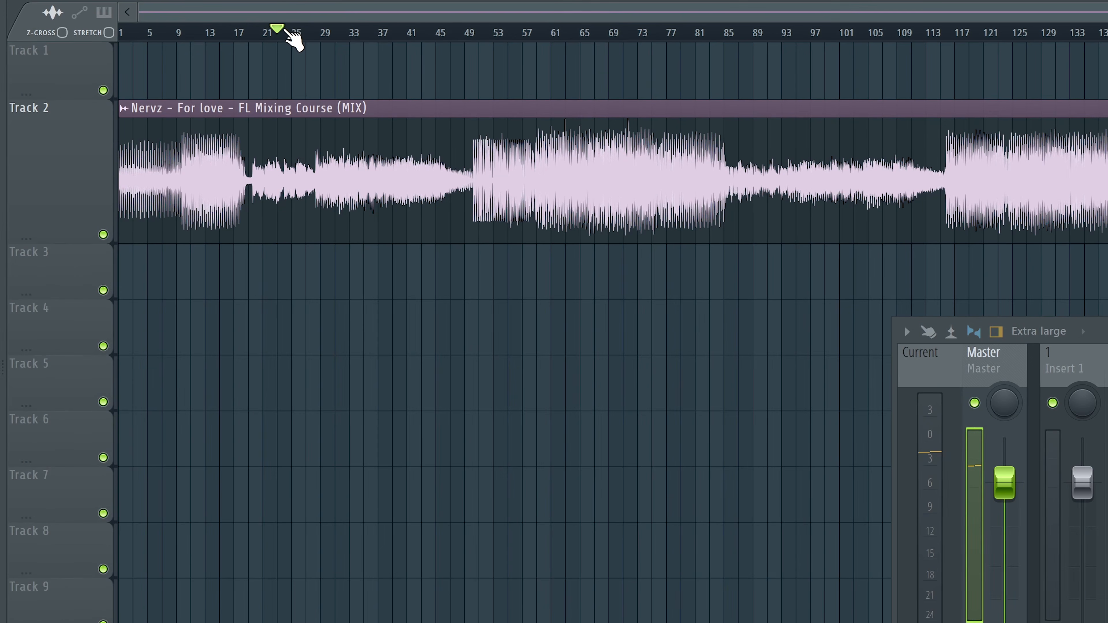
key("space")
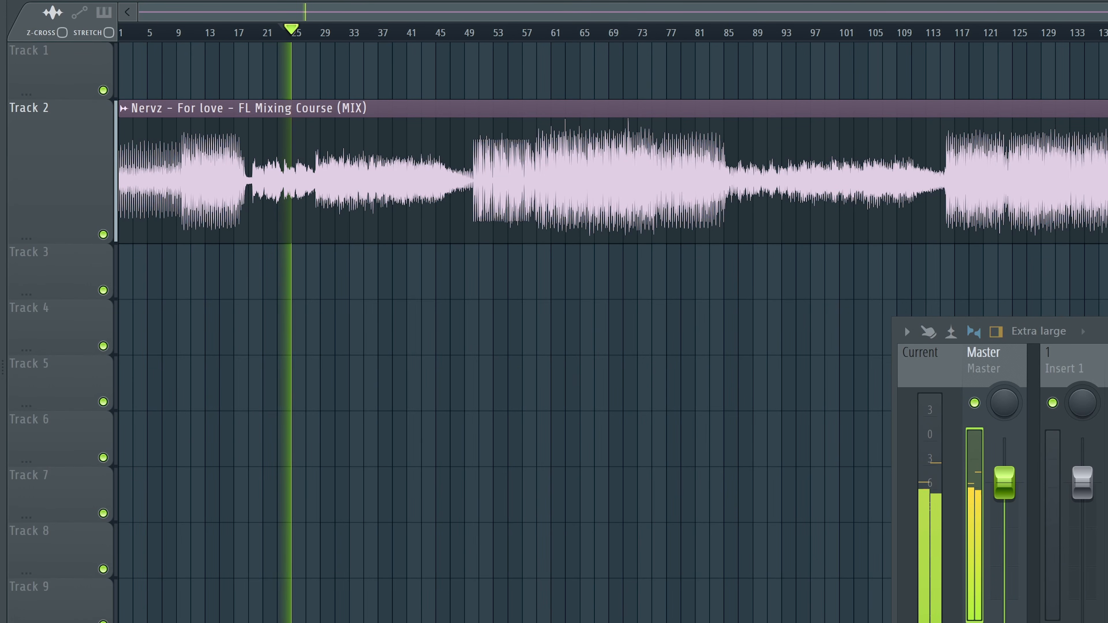
left_click(1106, 414)
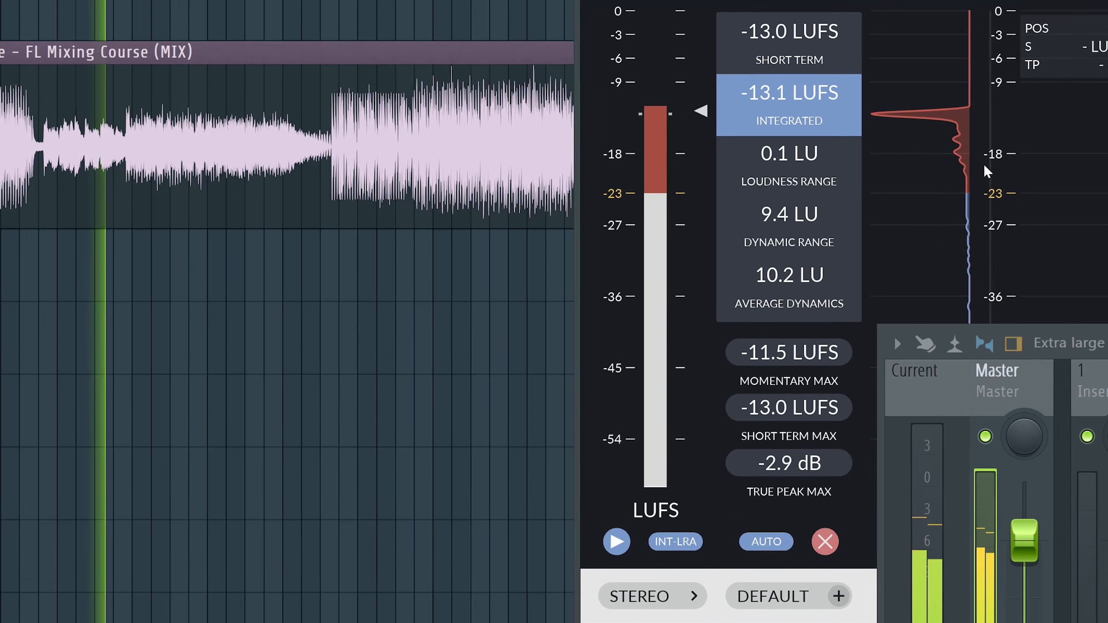
key("space")
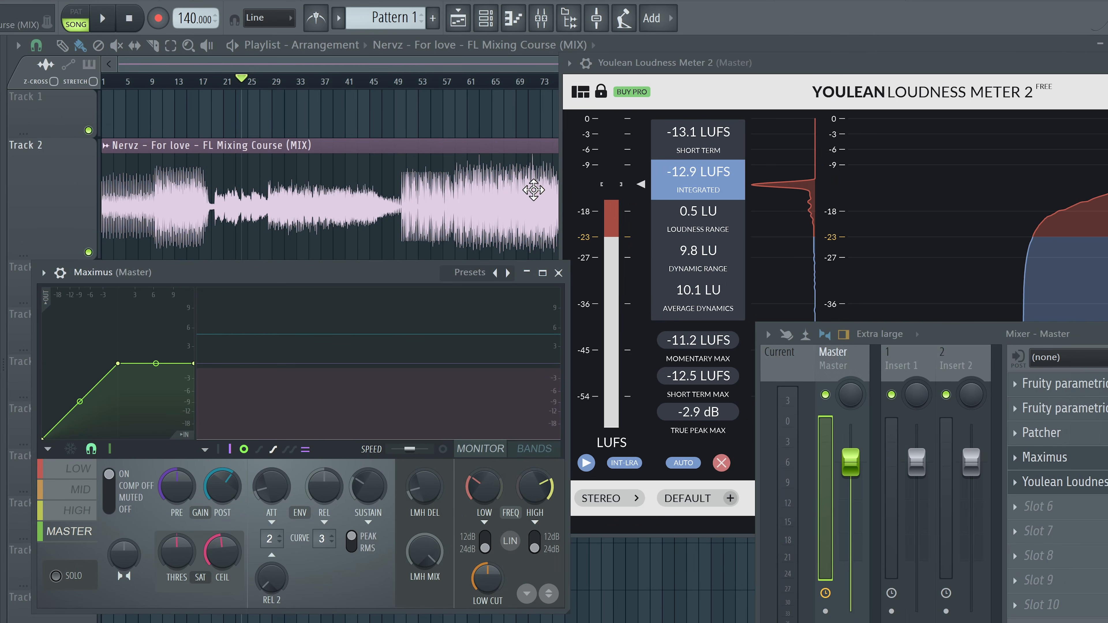
Create an automation clip for the MASTER band's post gain in Maximus
scroll(512, 152, "up", 5)
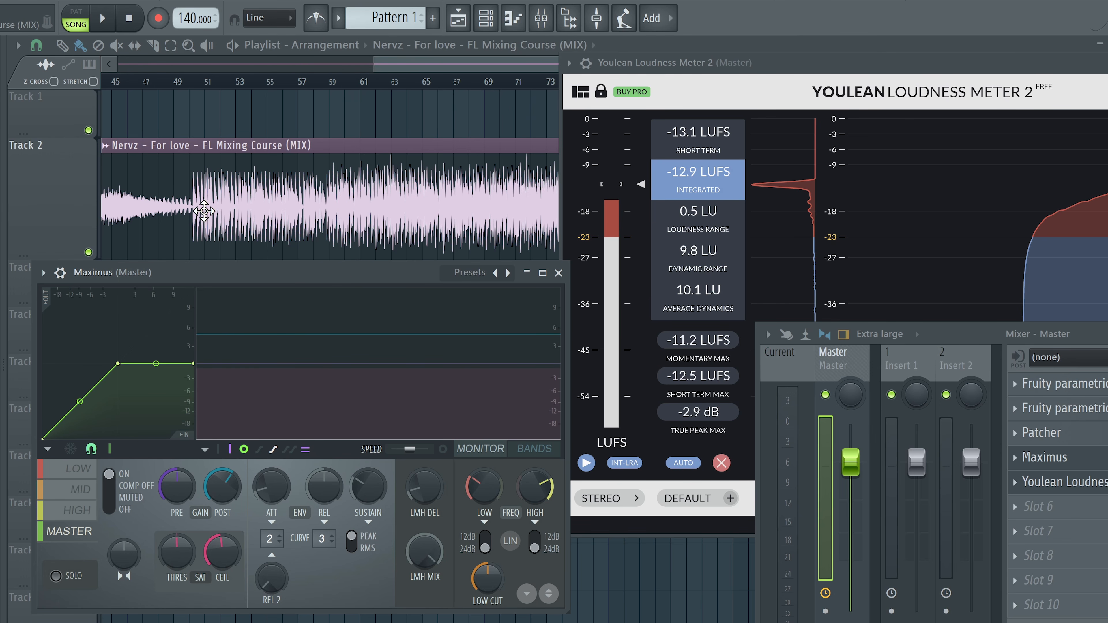
left_click_drag(290, 273, 278, 273)
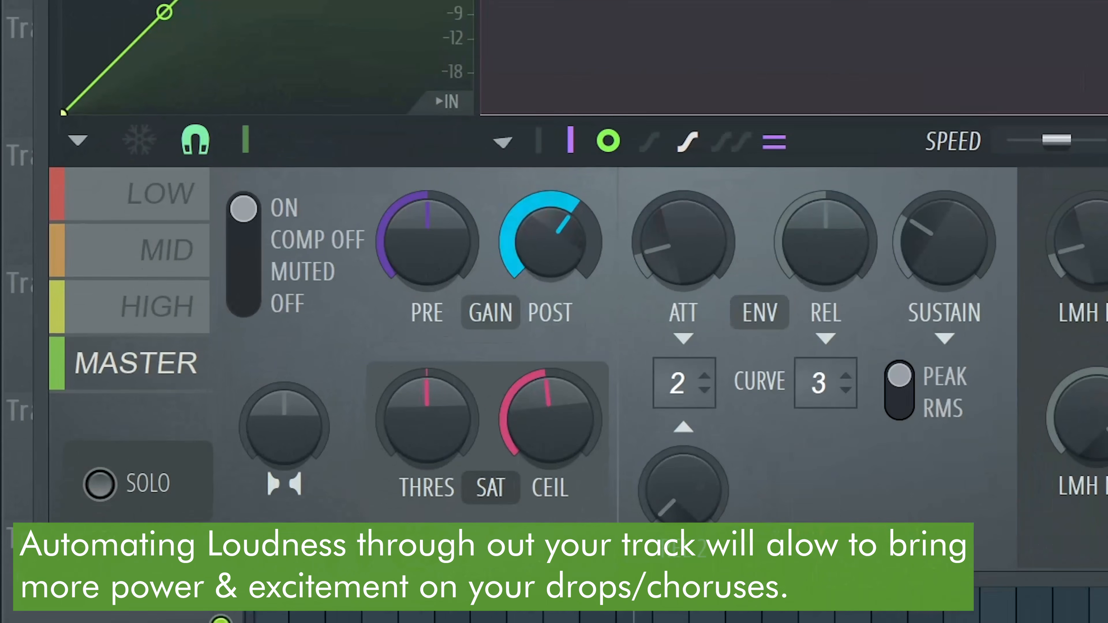
right_click(210, 482)
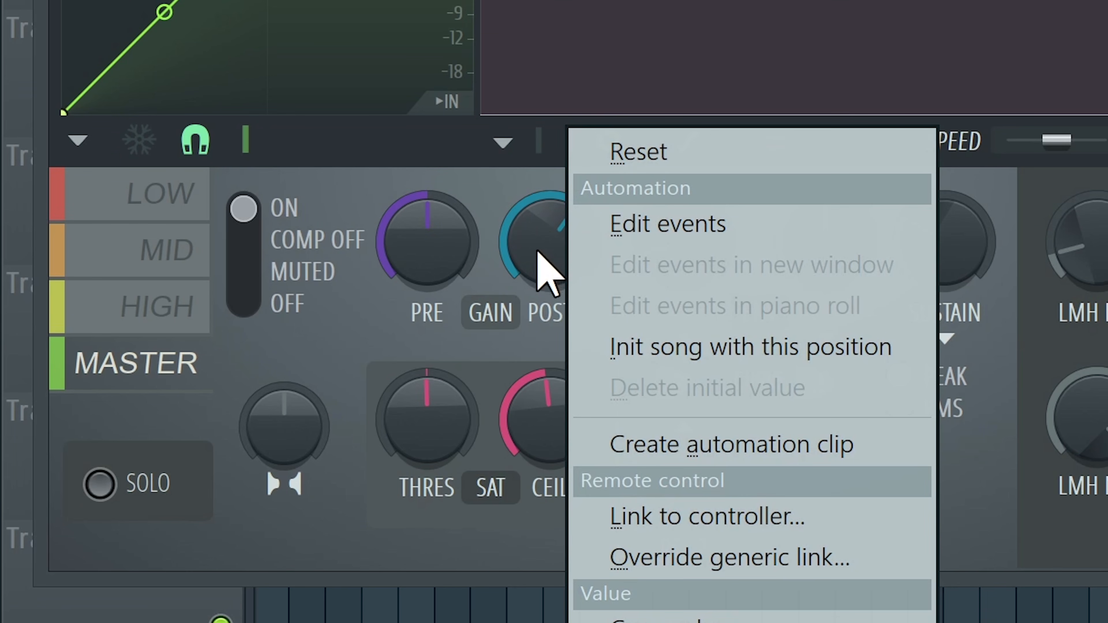
left_click(774, 470)
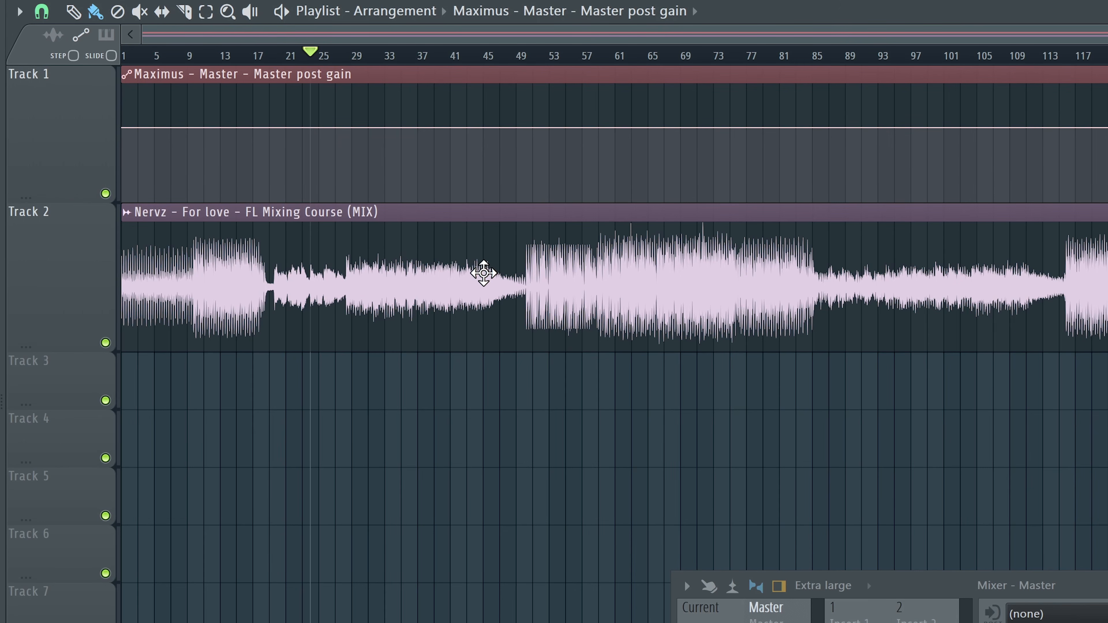
Add points to the post gain automation near bars 42 and 50, pasting the value 63% into them
scroll(367, 305, "up", 4)
scroll(698, 358, "down", 1)
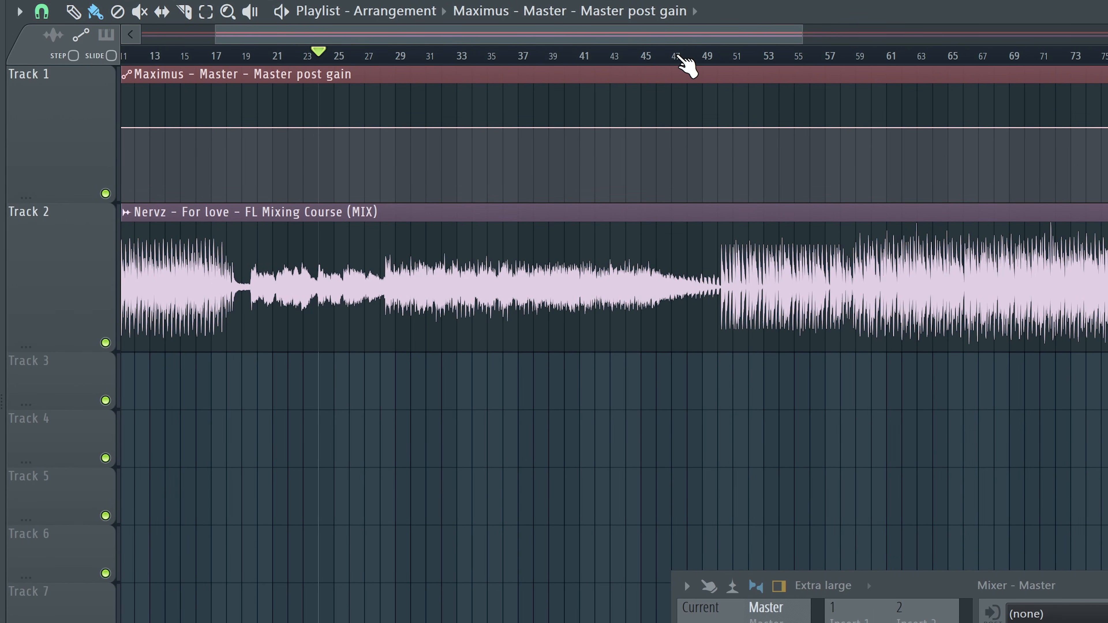
scroll(555, 218, "up", 1)
scroll(634, 237, "up", 1)
scroll(634, 236, "up", 4)
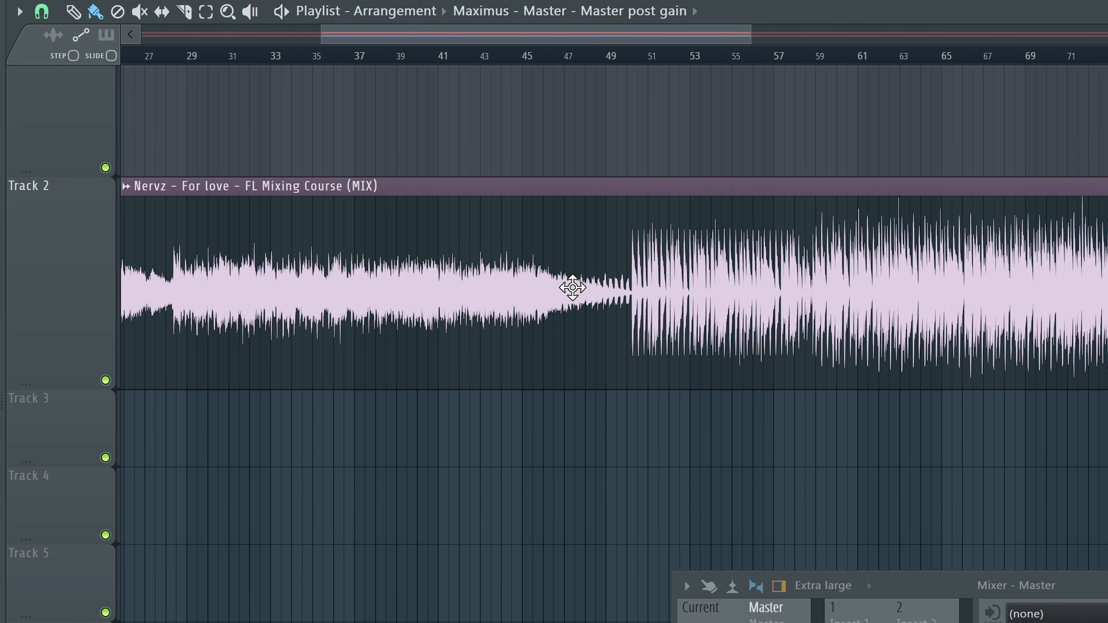
scroll(572, 287, "up", 2)
left_click(482, 59)
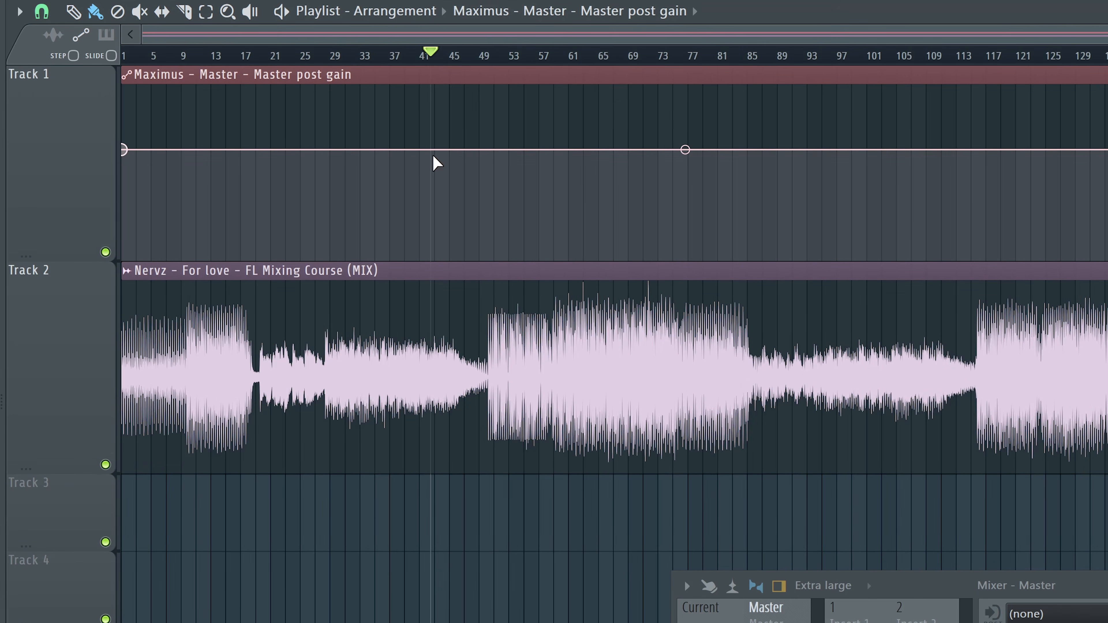
scroll(458, 168, "up", 4)
right_click(528, 150)
left_click(591, 476)
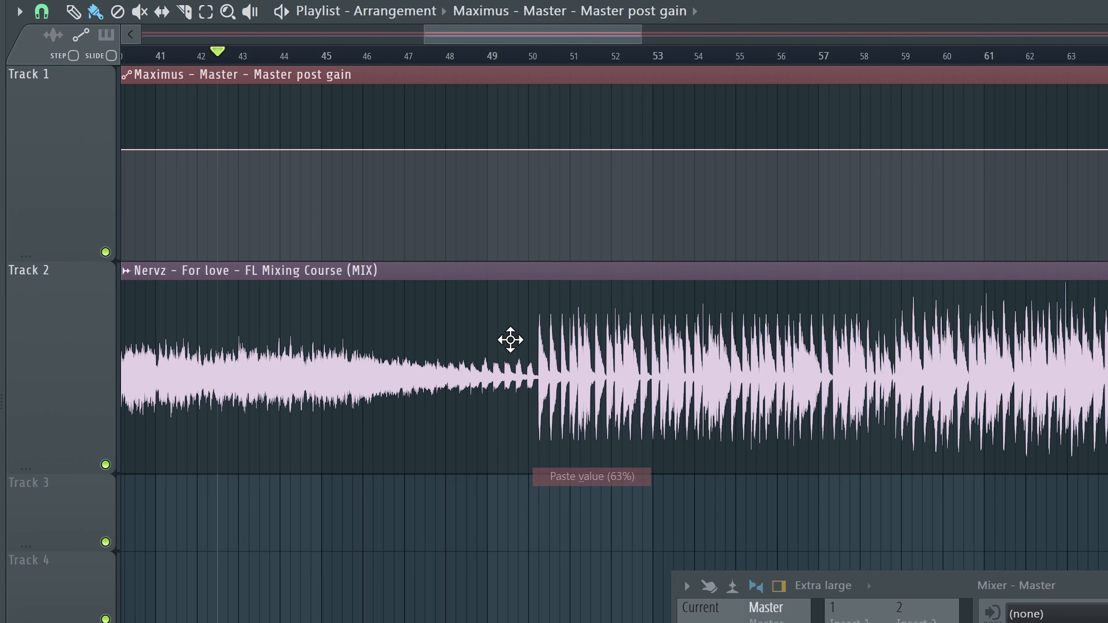
right_click(231, 150)
left_click(295, 476)
Slope the post gain automation slightly down to a point just before bar 50 and play the transition into the drop
scroll(410, 269, "down", 2)
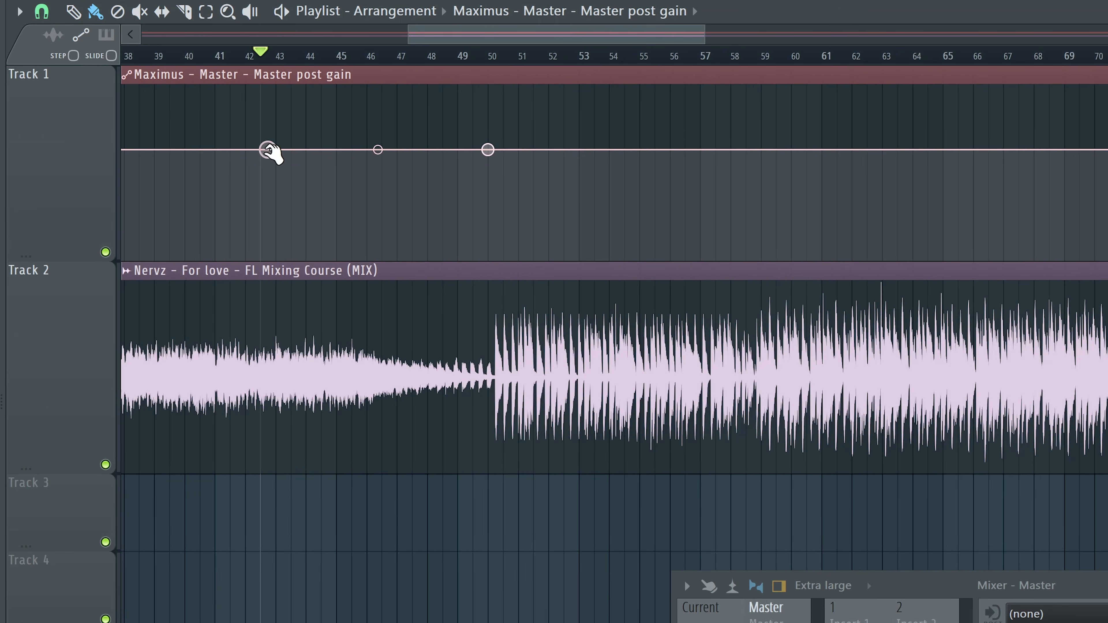
left_click_drag(439, 148, 483, 160)
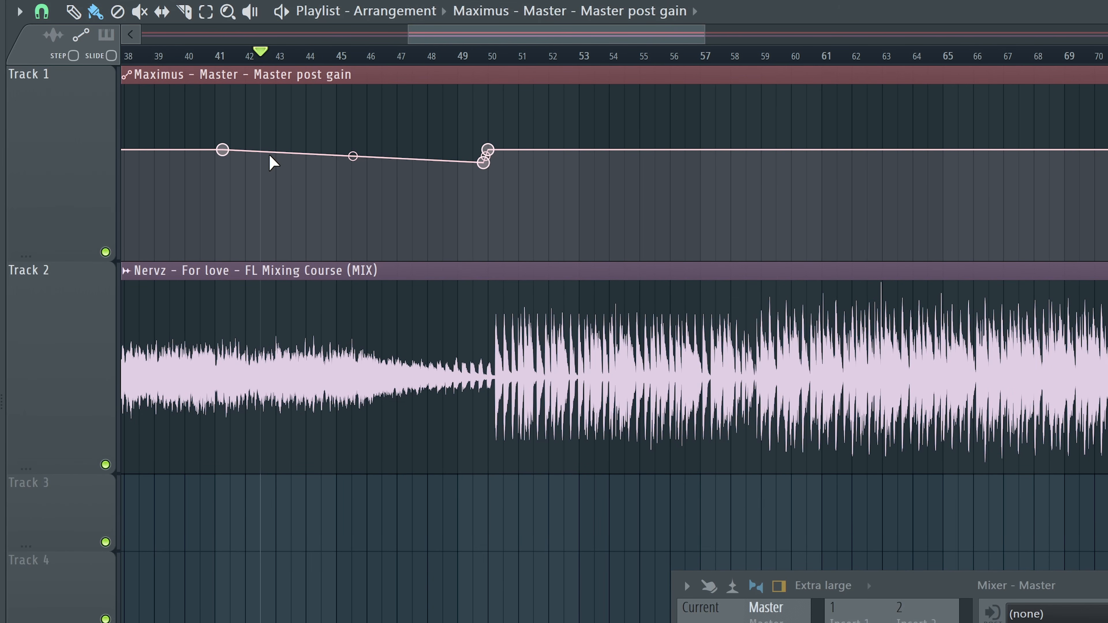
key("space")
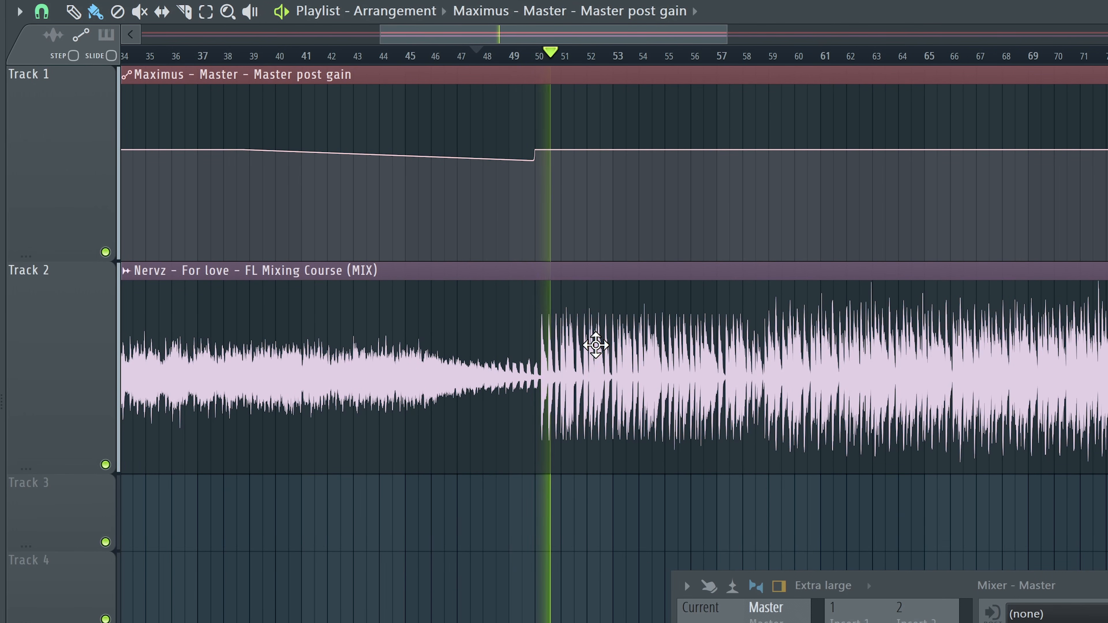
scroll(549, 334, "down", 2)
key("space")
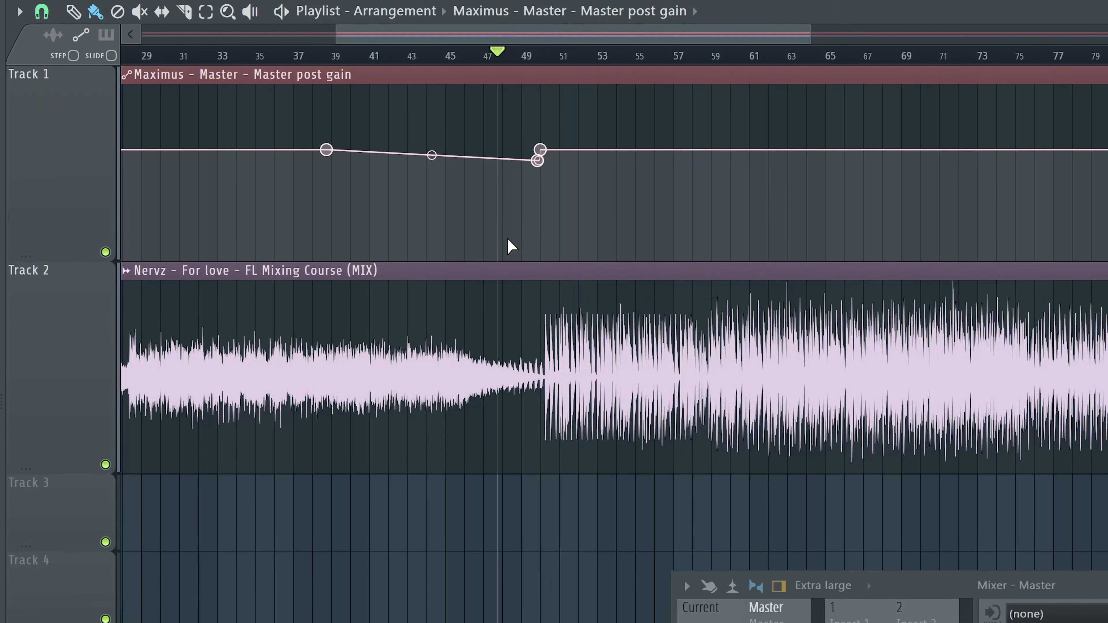
Build the same post gain dip before the second drop near bar 116, returning to 63%, and play the transition
scroll(485, 239, "down", 4)
scroll(1006, 239, "up", 4)
scroll(1007, 239, "up", 2)
right_click(696, 153)
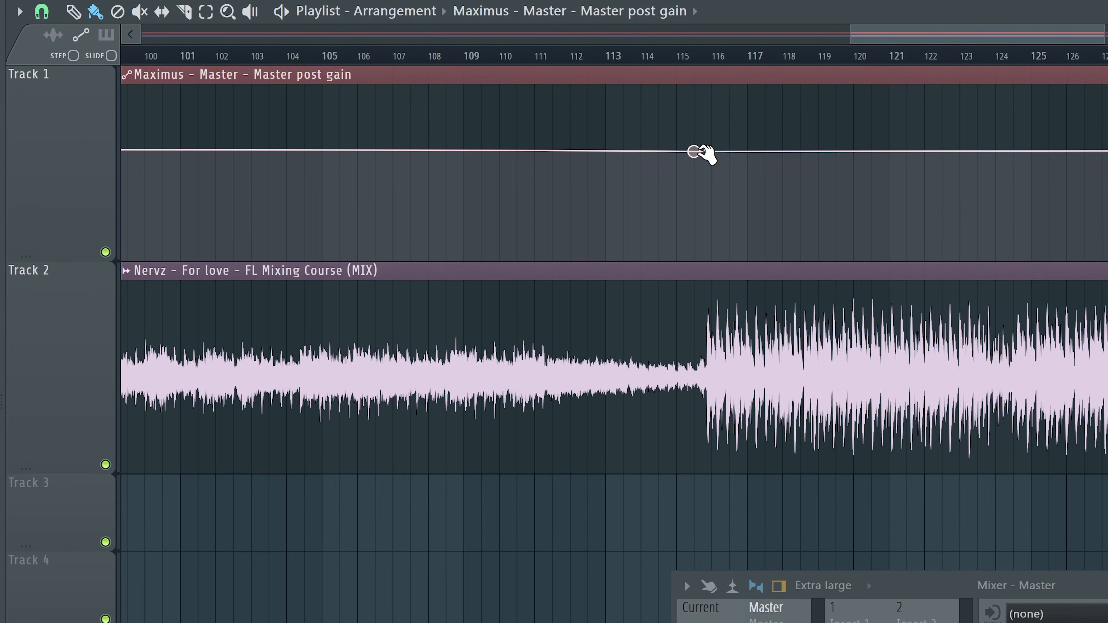
right_click(695, 153)
left_click(766, 478)
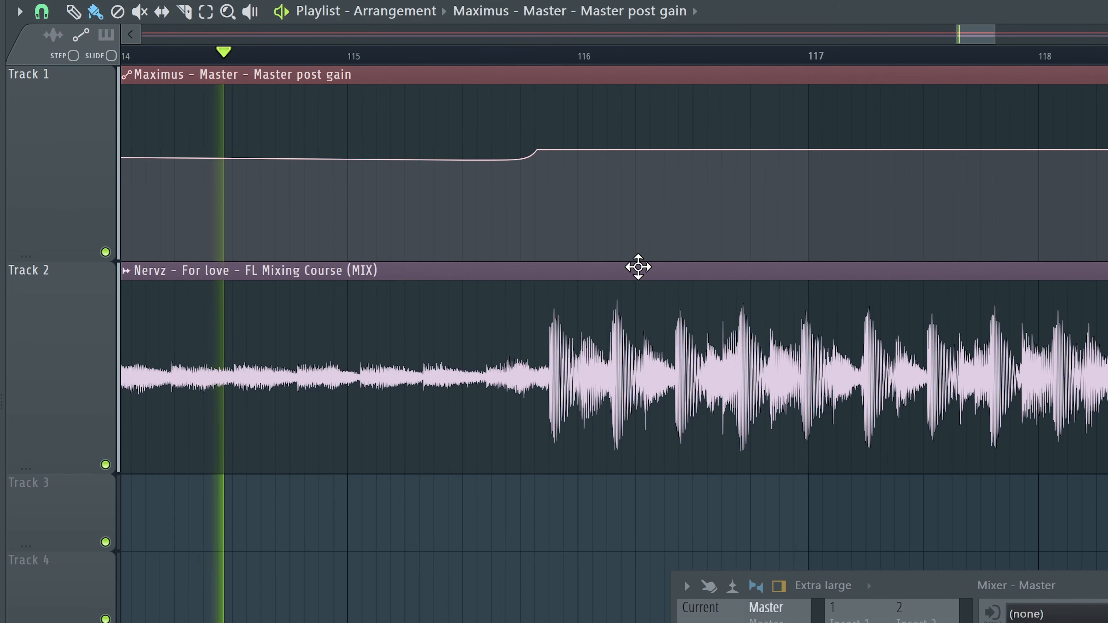
scroll(637, 266, "down", 2)
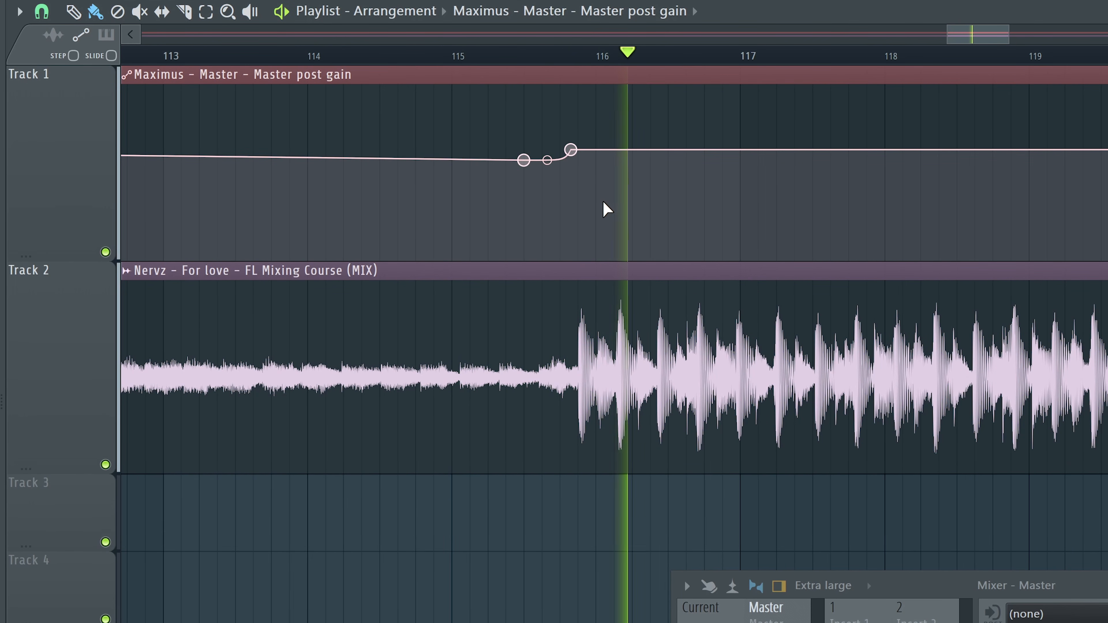
scroll(602, 199, "down", 2)
scroll(603, 202, "down", 5)
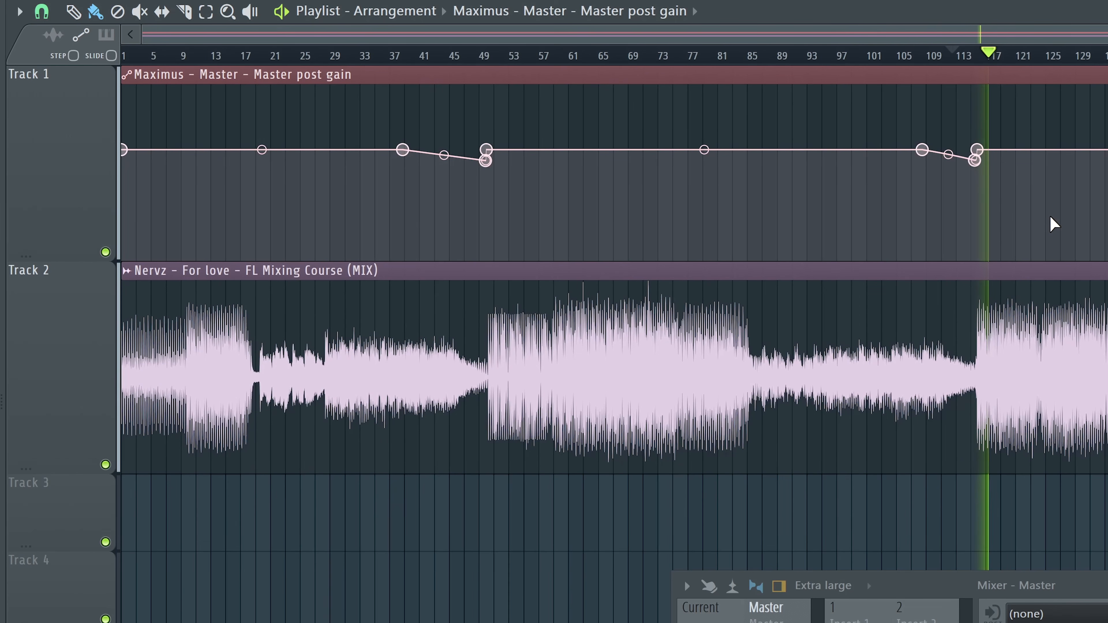
key("space")
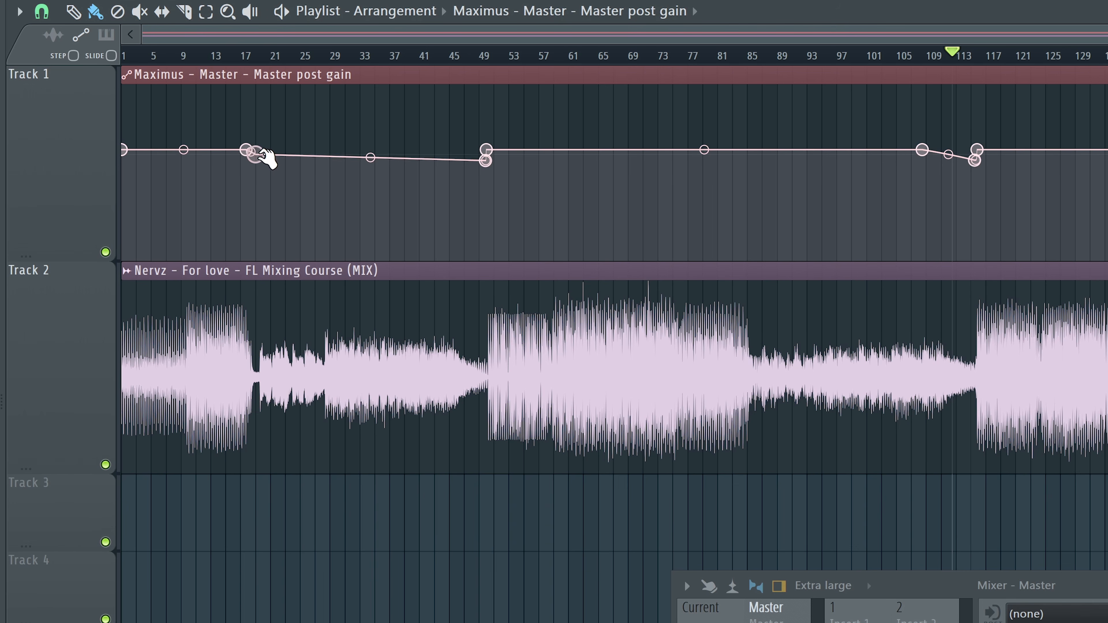
Lower the post gain automation from about bars 18 and 84 through both quiet sections, pasting 63% at the bar 84 point
right_click(743, 153)
right_click(743, 153)
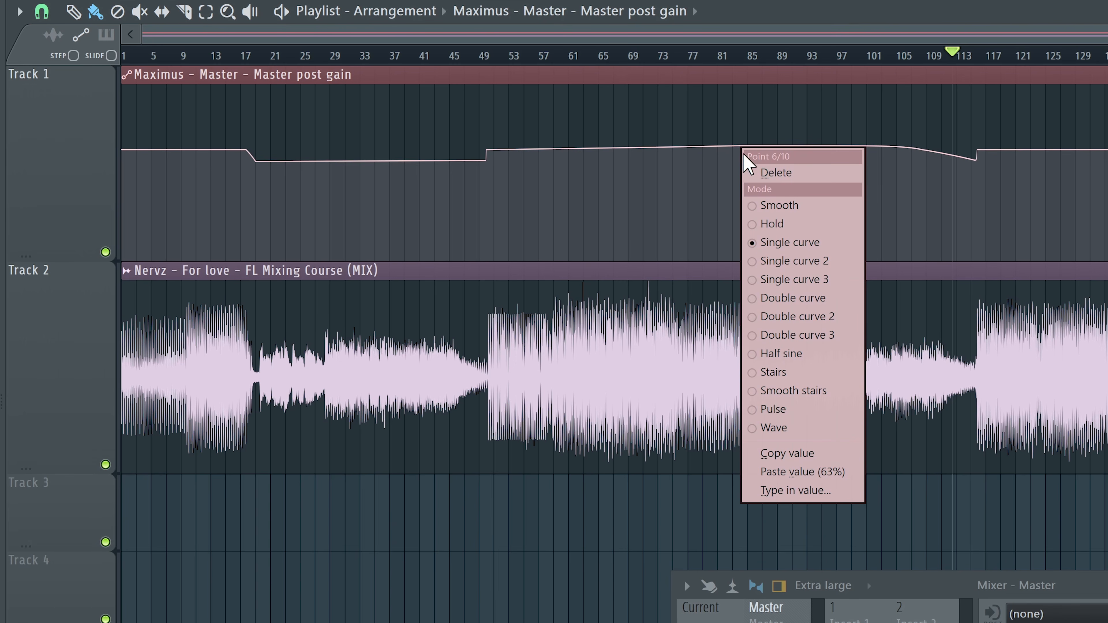
left_click(804, 473)
right_click(755, 159)
left_click_drag(754, 154, 755, 160)
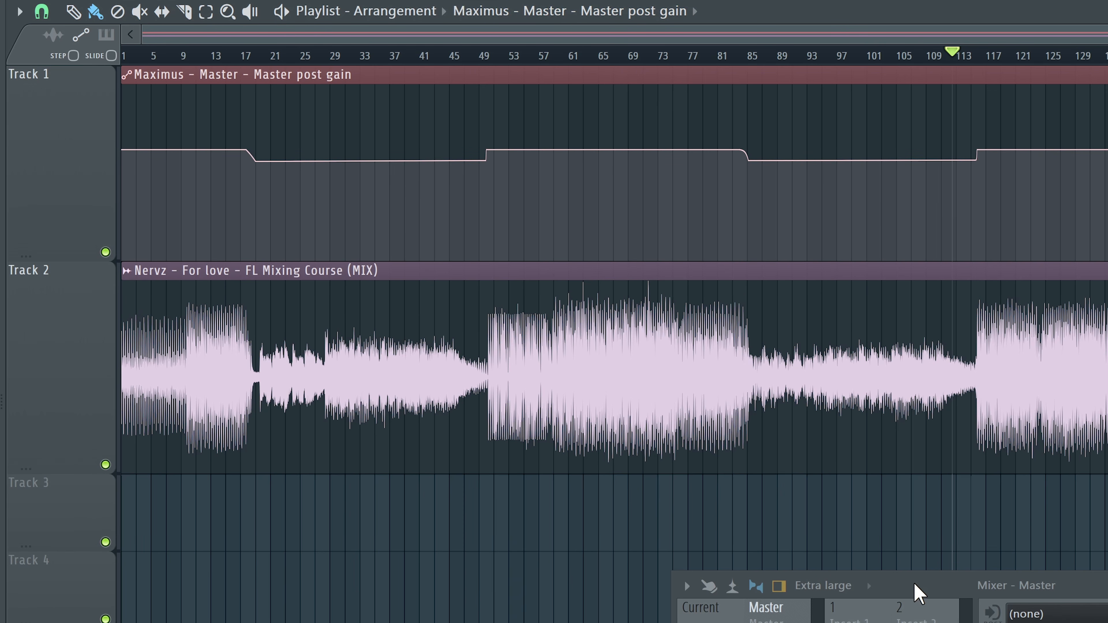
Create an automation clip for the Master track's stereo separation and enlarge playlist Track 3 for editing
left_click_drag(936, 591, 1095, 214)
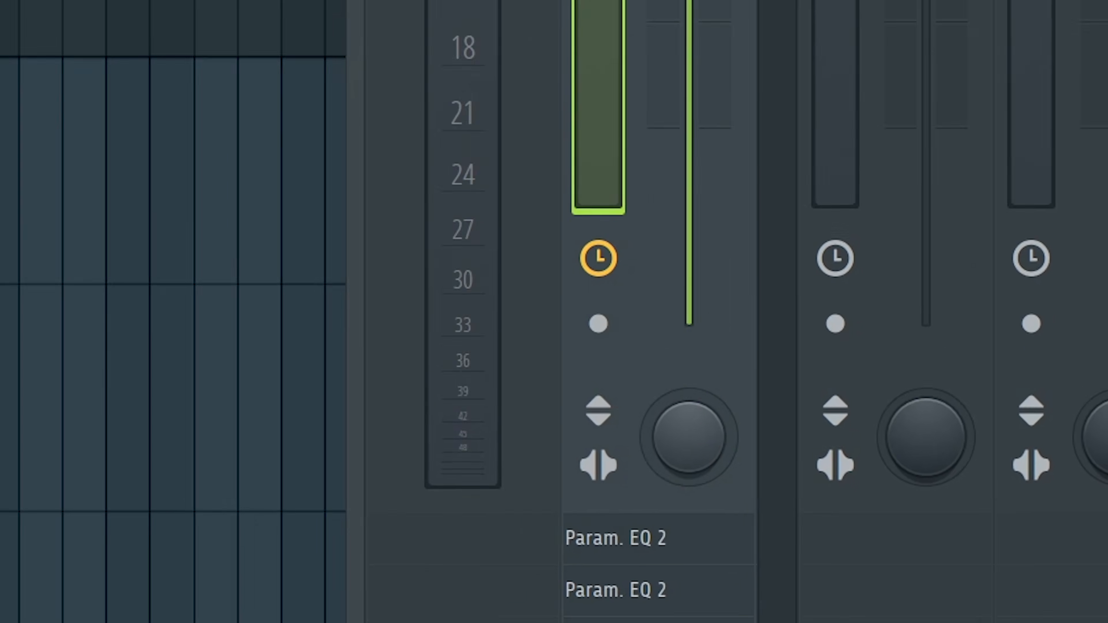
left_click_drag(950, 602, 950, 576)
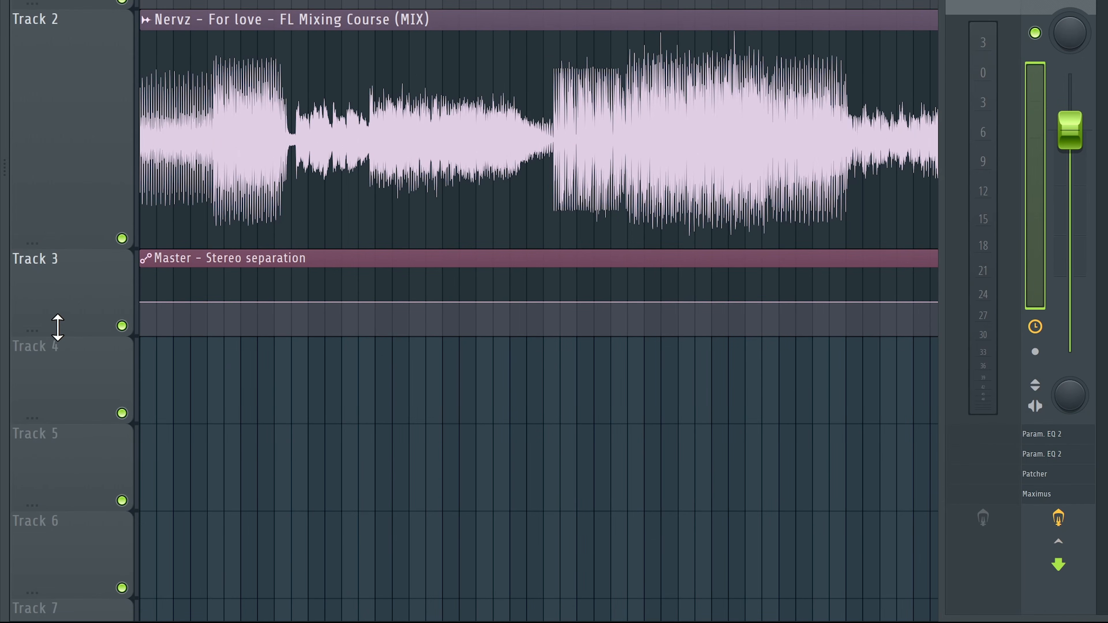
left_click_drag(58, 329, 46, 457)
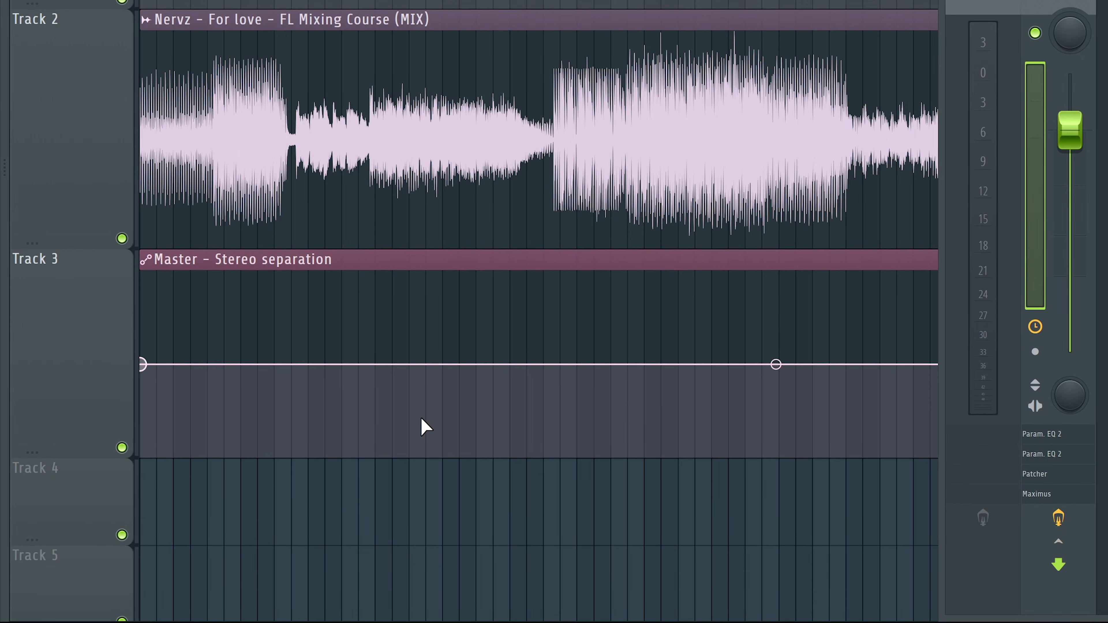
Add stereo separation automation points at the first drop and at the start of the build-up before it
scroll(560, 430, "up", 6)
right_click(558, 367)
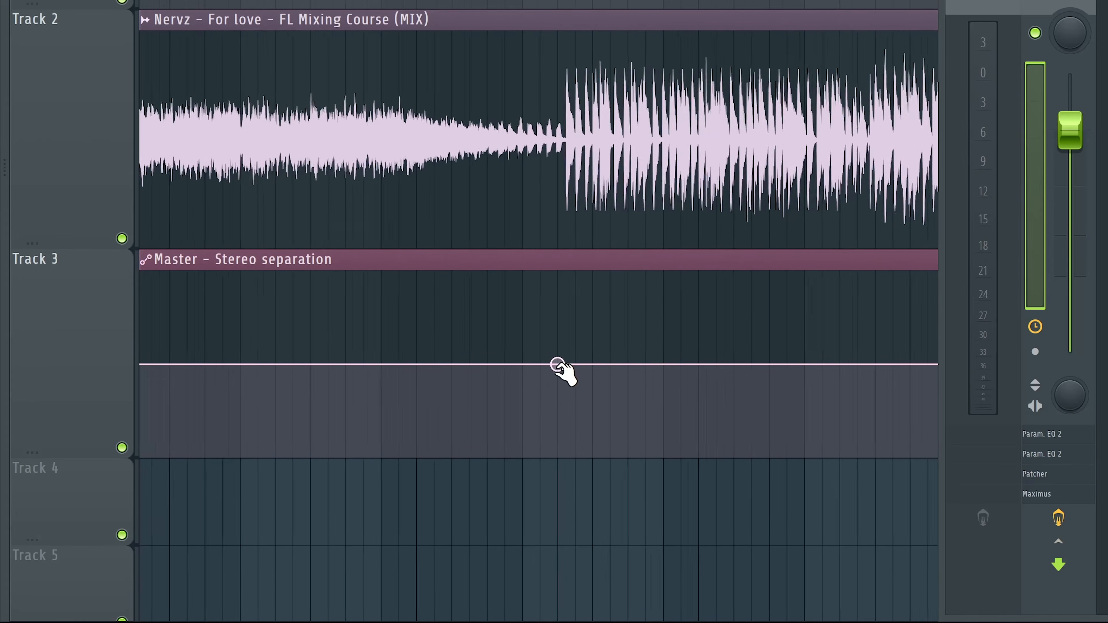
scroll(558, 366, "up", 2)
left_click_drag(557, 366, 571, 366)
scroll(560, 368, "down", 4)
right_click(207, 365)
right_click(208, 366)
left_click(291, 578)
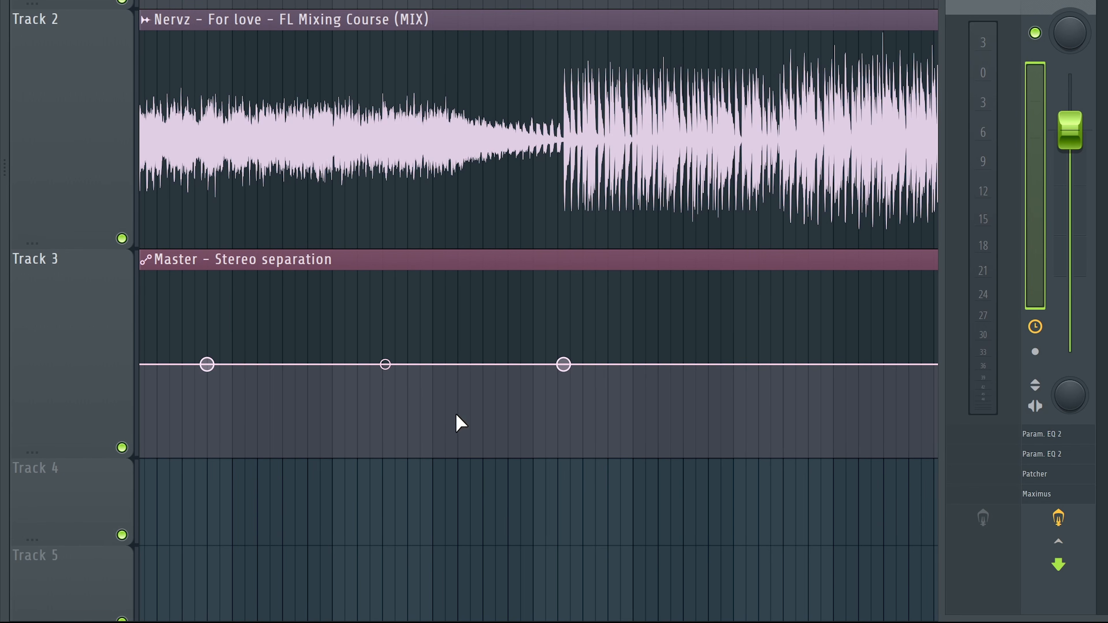
Add a raised point just before the drop so stereo separation curves through the build-up and returns at the drop, and play the transition
right_click(480, 375)
left_click_drag(480, 375, 534, 373)
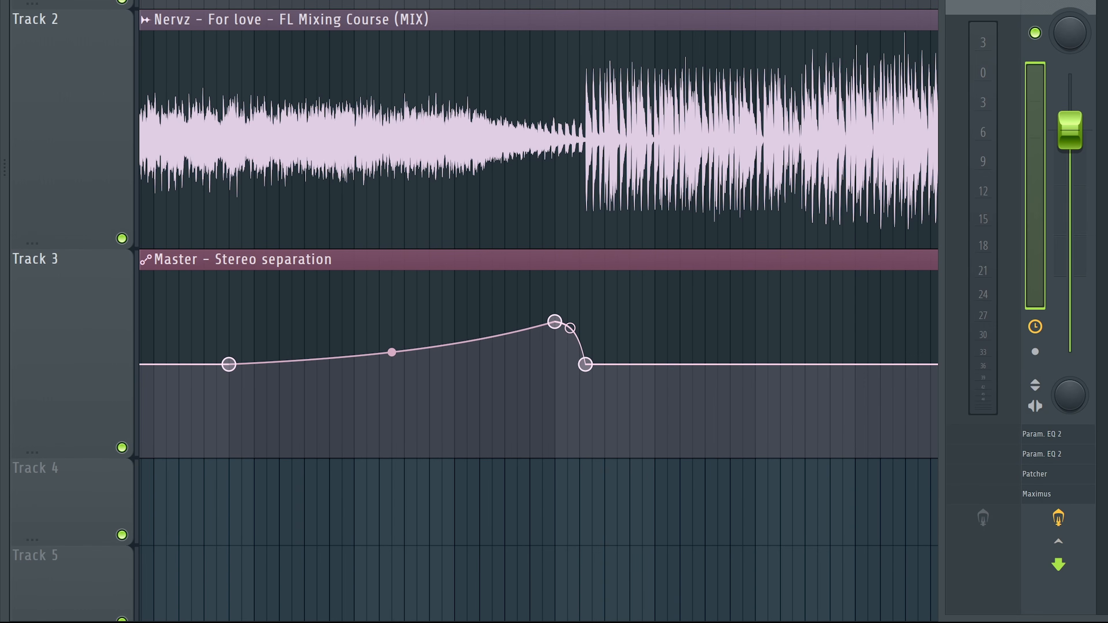
scroll(259, 450, "up", 1)
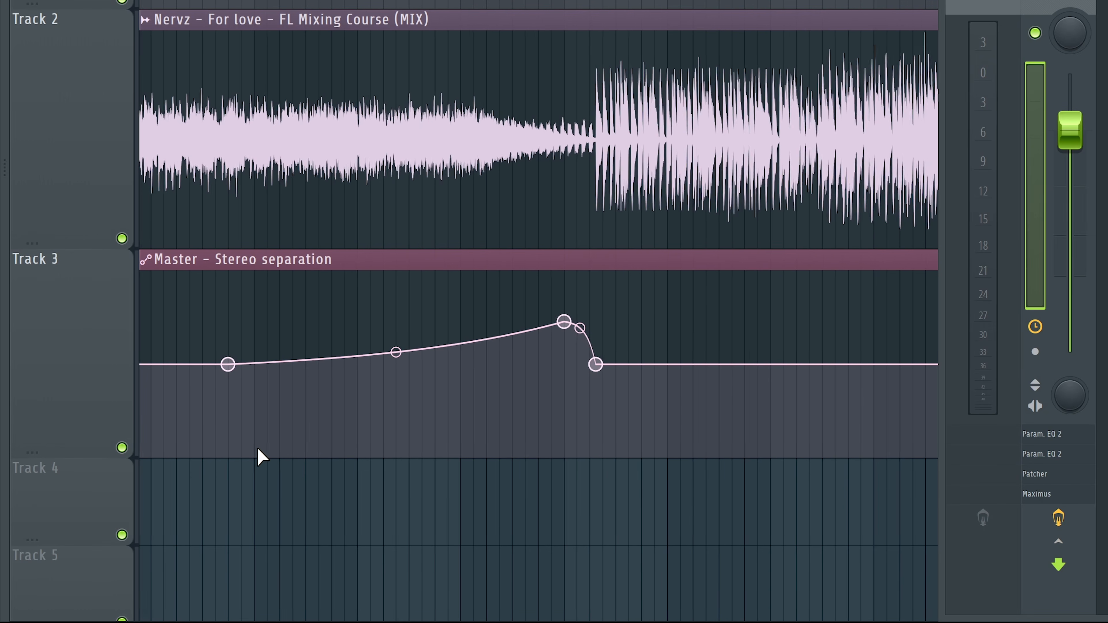
key("space")
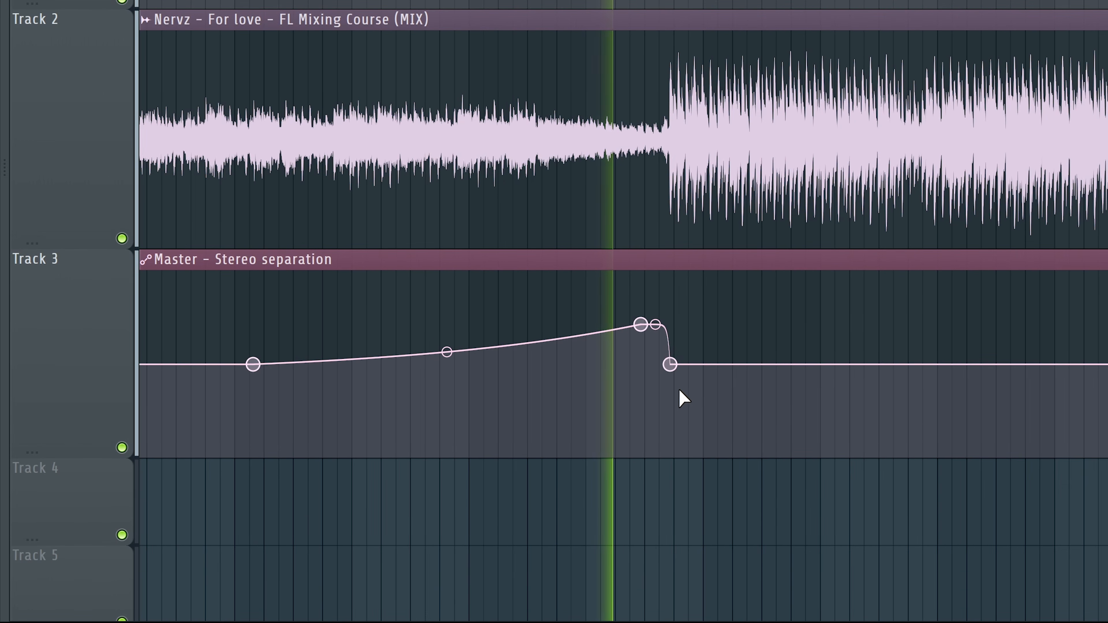
scroll(676, 382, "up", 1)
scroll(675, 380, "up", 2)
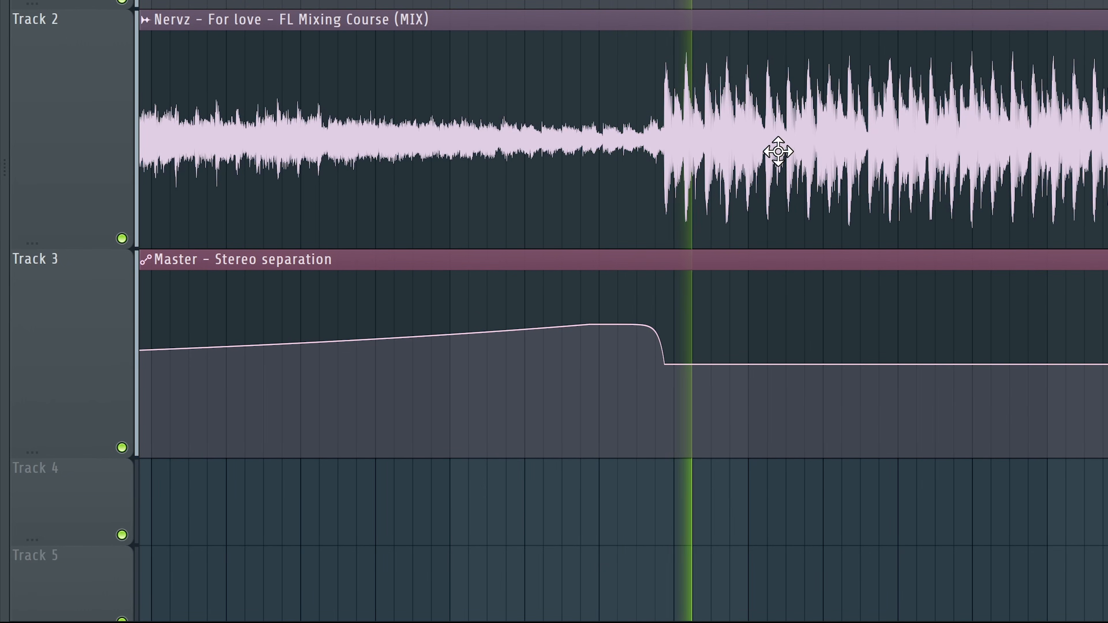
Flatten the pre-drop stereo separation peak to the baseline and replay the transition for comparison
key("space")
left_click_drag(589, 324, 592, 362)
key("space")
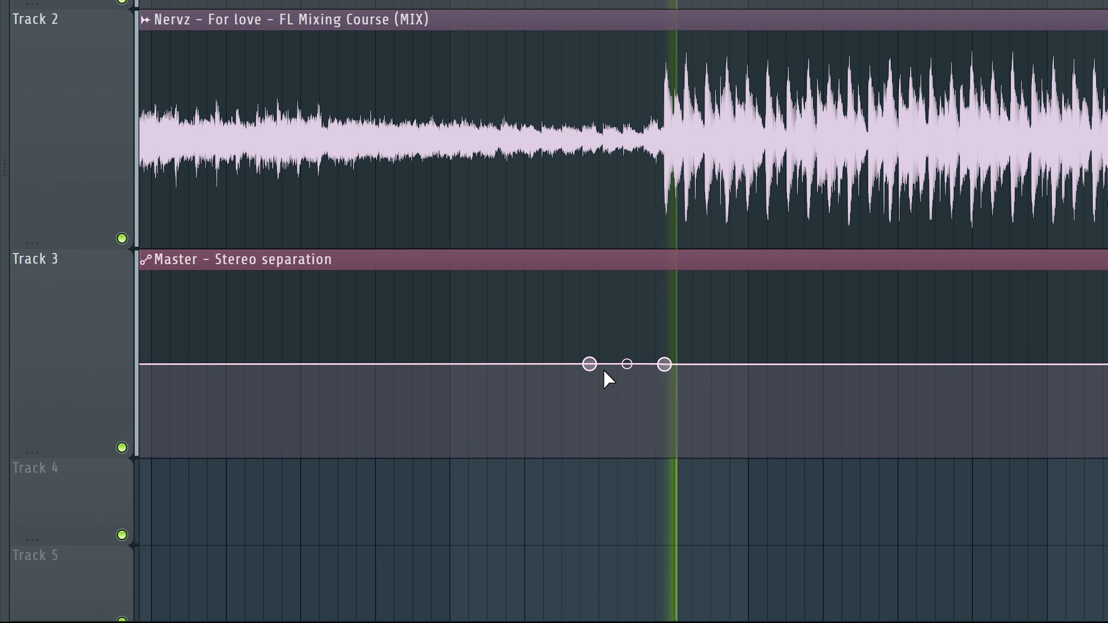
Raise the pre-drop stereo separation point well above the baseline and play the transition again
key("space")
left_click_drag(590, 365, 590, 308)
key("space")
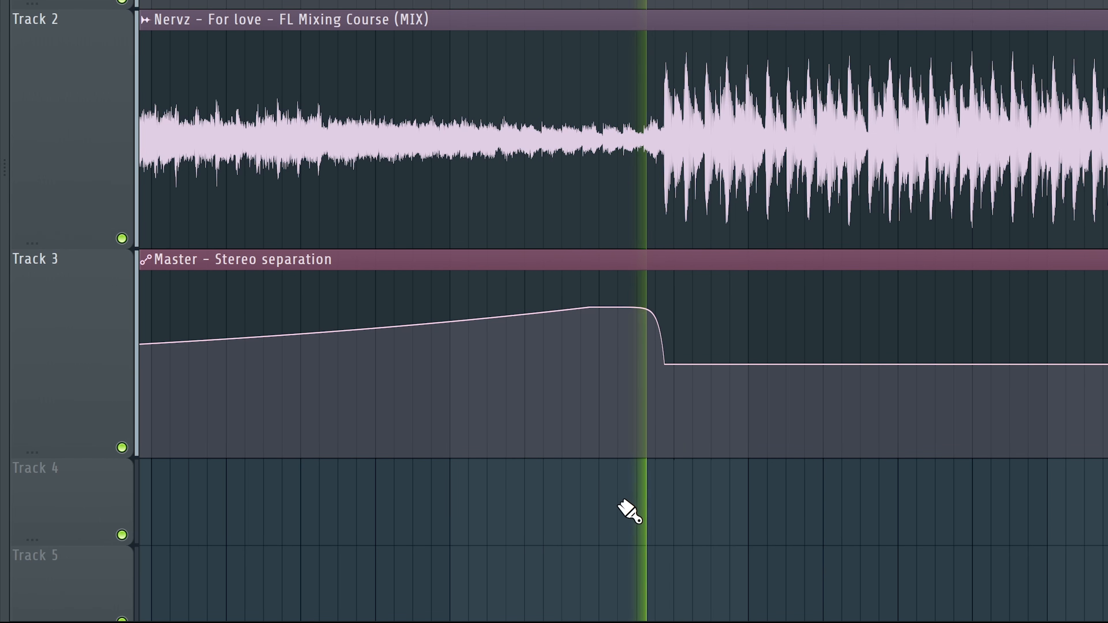
Trim the start of the first stereo separation clip, align its fall with the first drop, and slightly lower the pre-drop peak
scroll(617, 450, "down", 5)
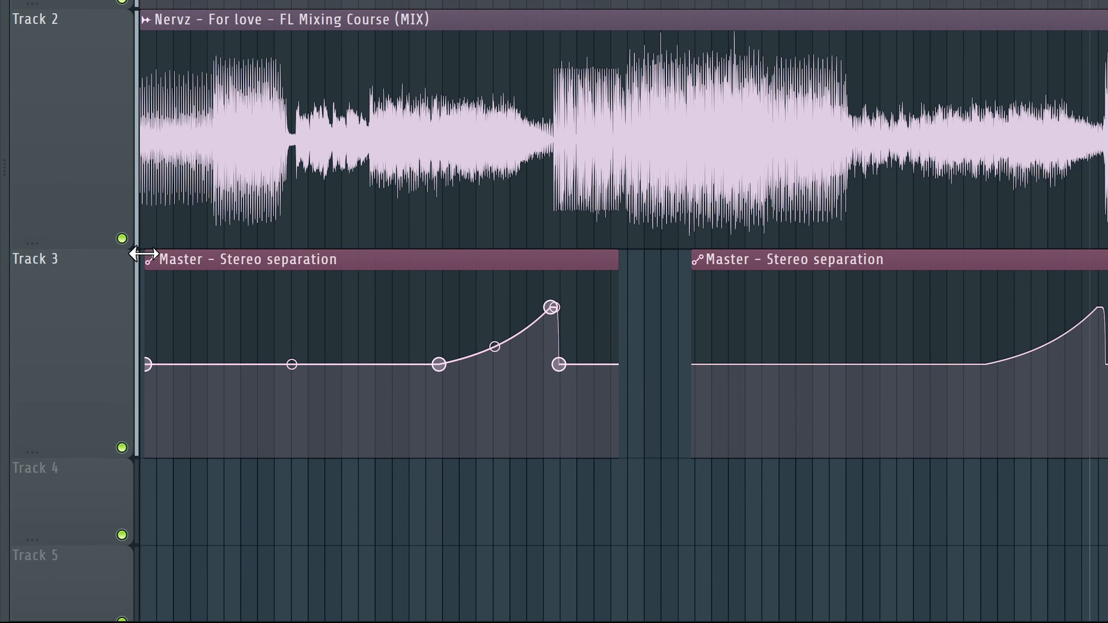
left_click_drag(136, 253, 161, 255)
scroll(465, 279, "up", 4)
scroll(685, 270, "up", 4)
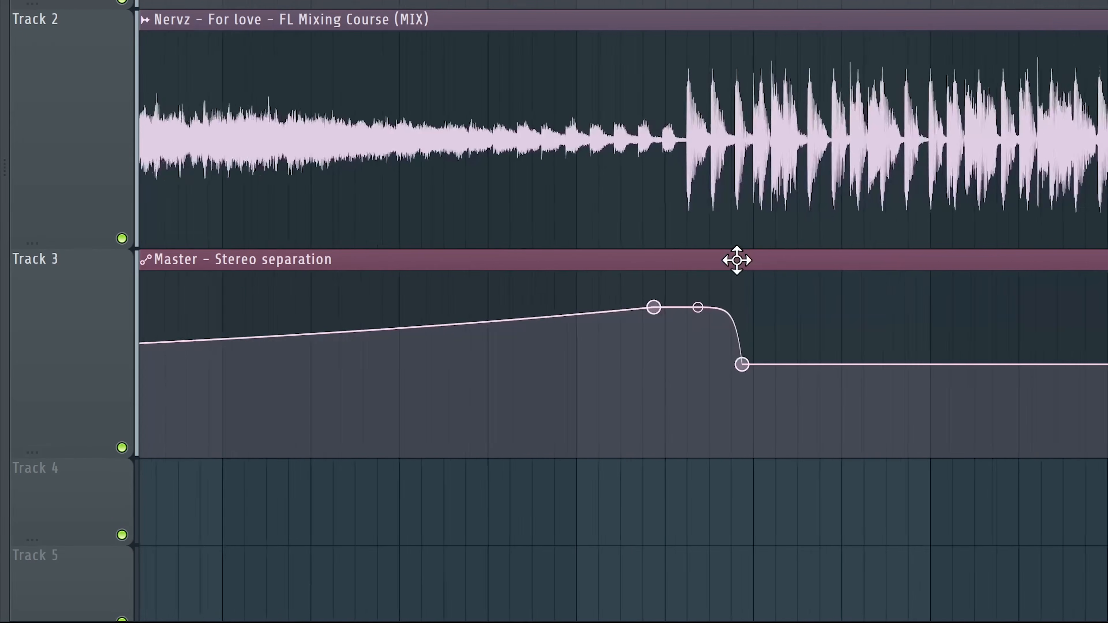
left_click_drag(735, 258, 671, 263)
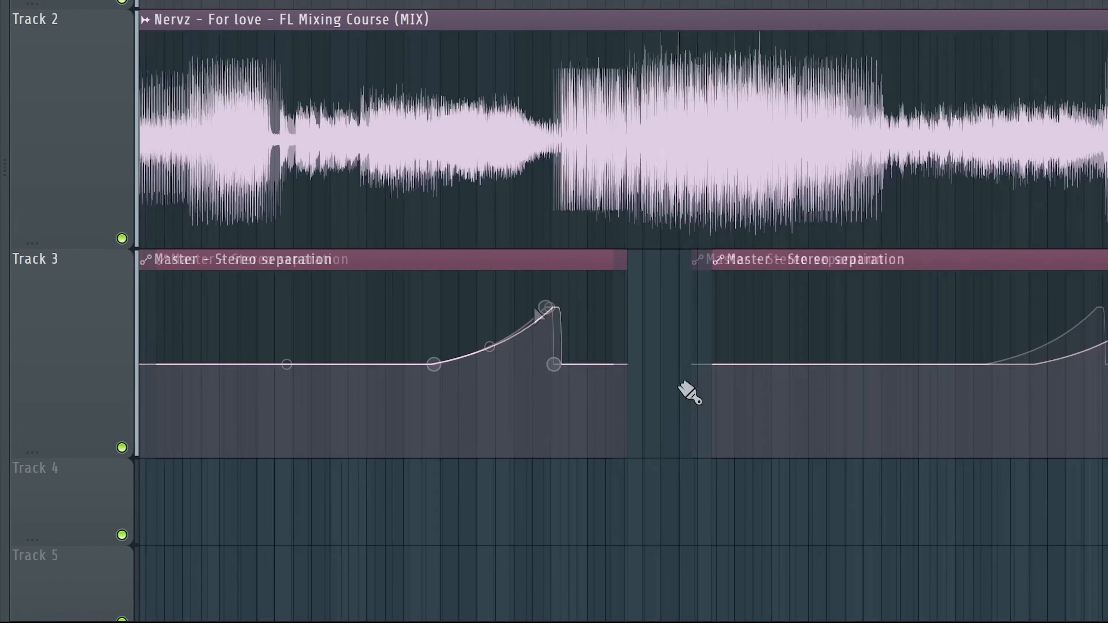
left_click_drag(550, 313, 550, 322)
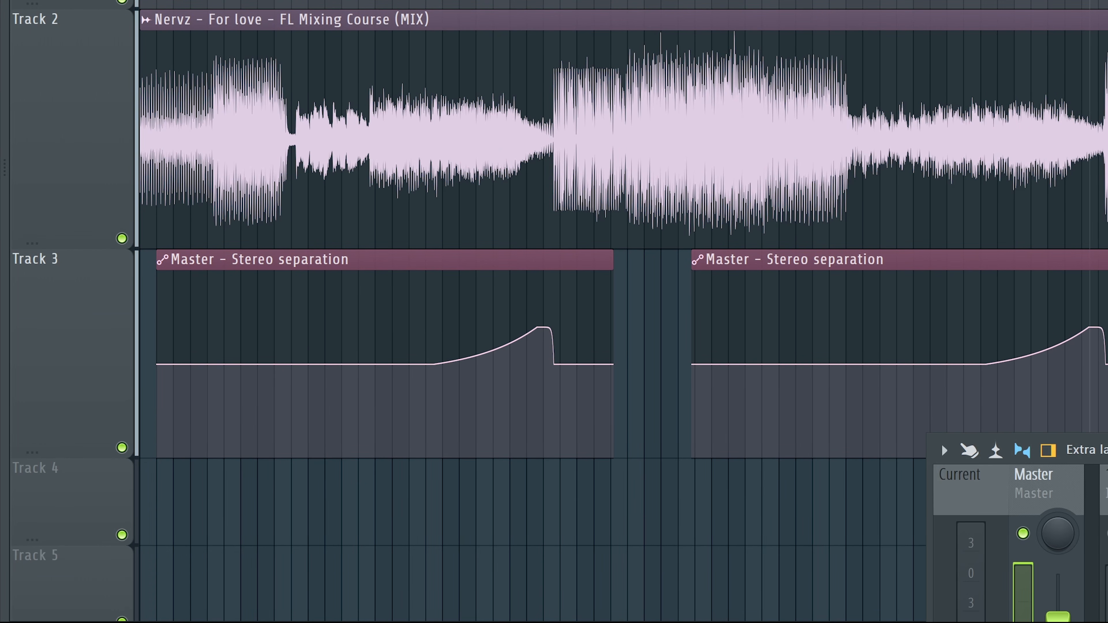
Check the end of the arrangement and play the song from bar 1
left_click_drag(1105, 449, 1107, 382)
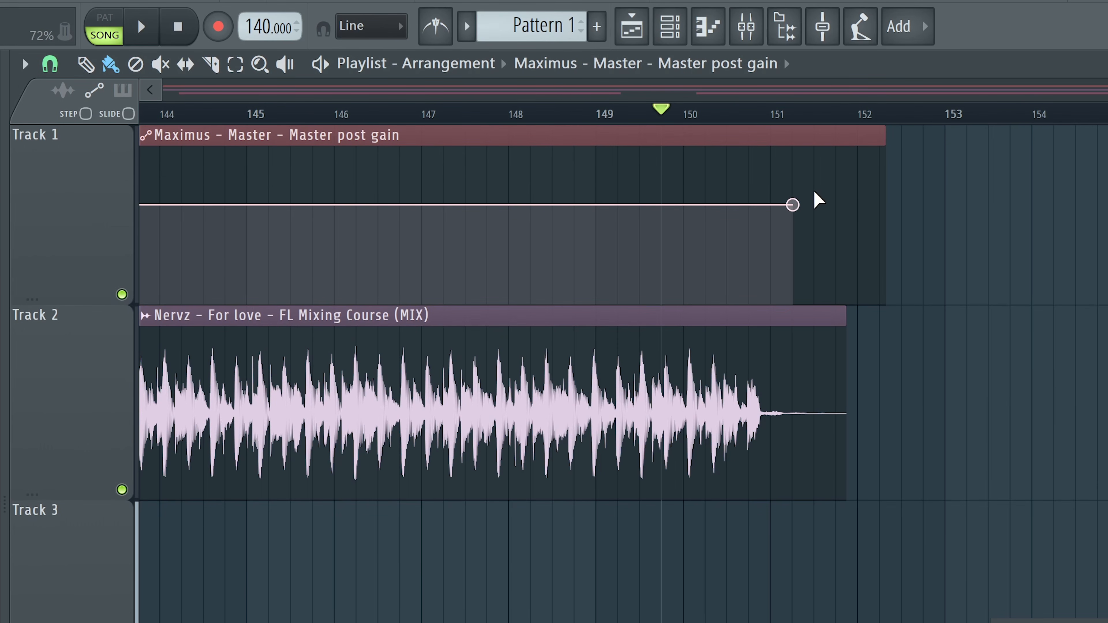
left_click(834, 301)
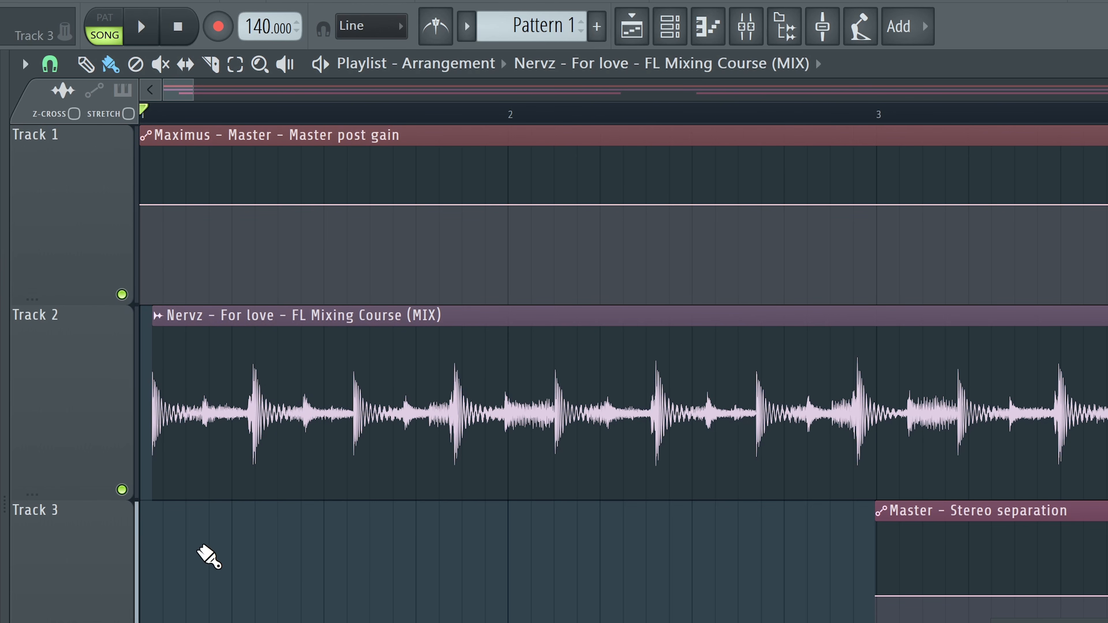
key("space")
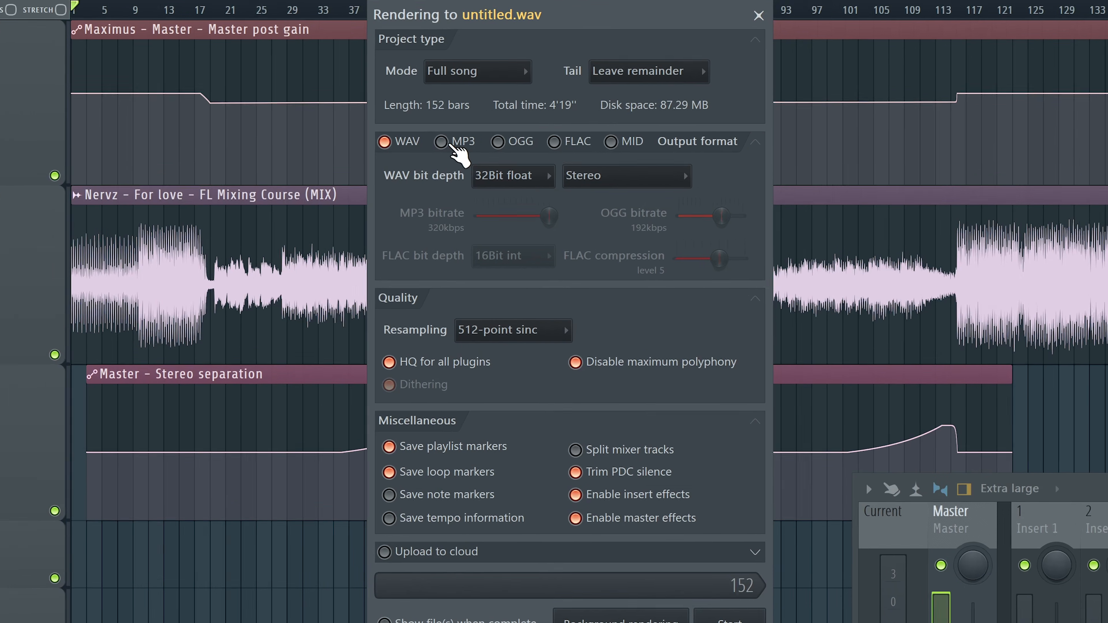
Set the full song render to WAV and MP3, with 24Bit int WAV depth, 320kbps MP3 bitrate and 512-point sinc resampling
left_click(447, 146)
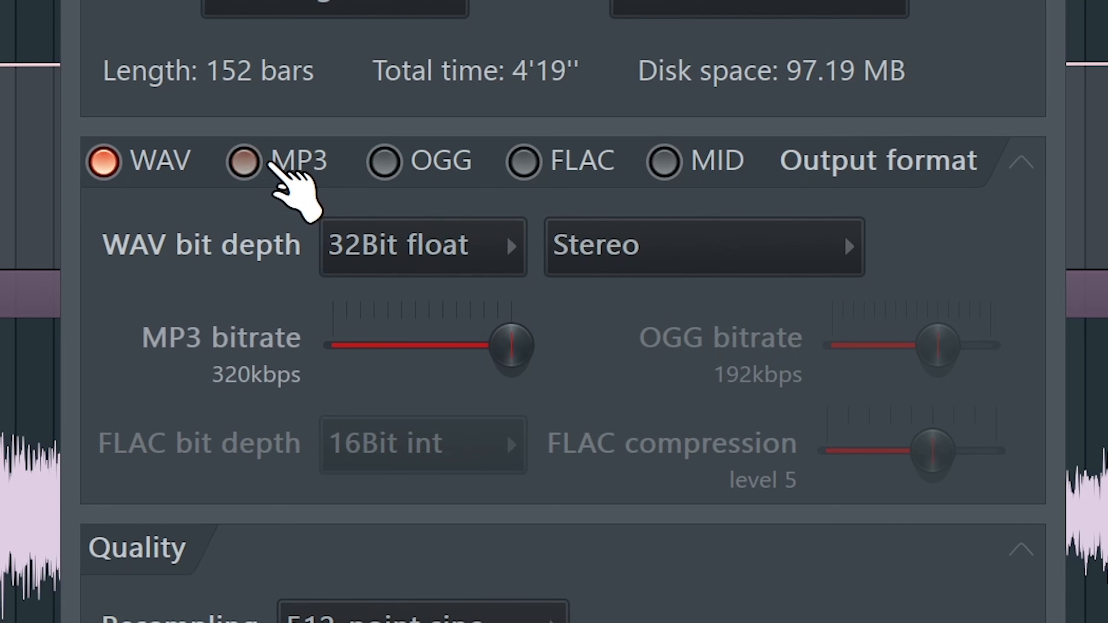
left_click(538, 179)
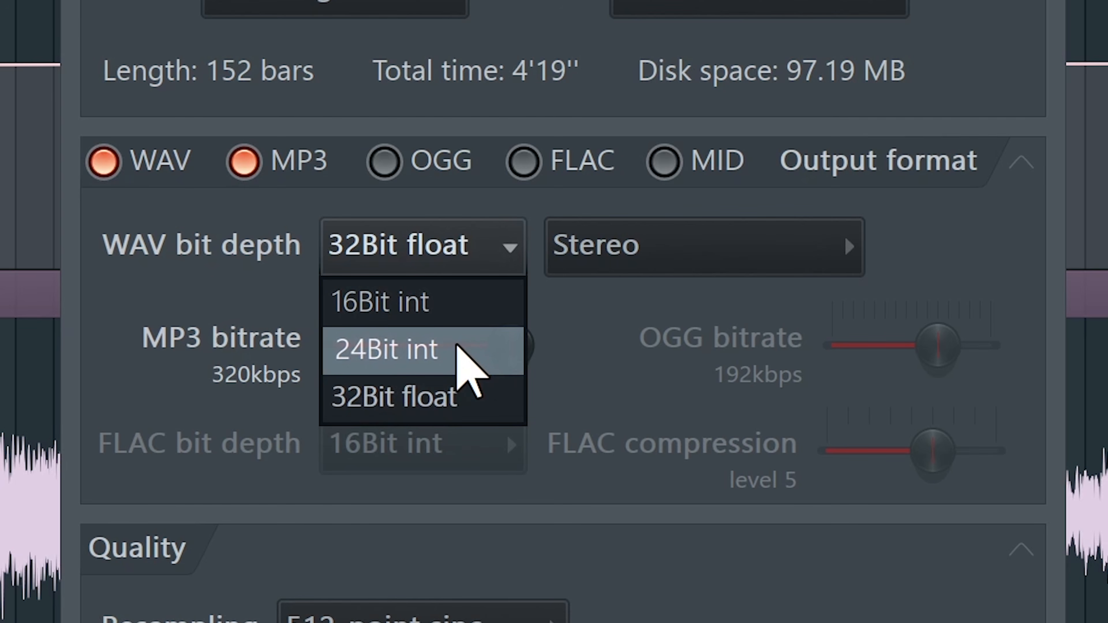
left_click(458, 342)
left_click_drag(457, 342, 512, 345)
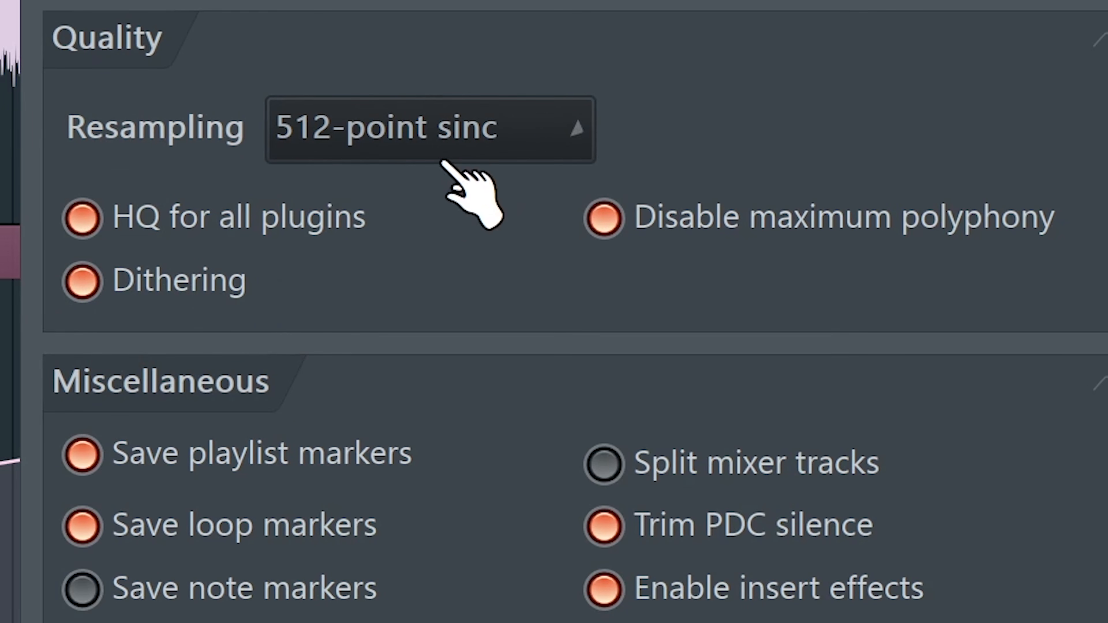
left_click(447, 153)
left_click(719, 88)
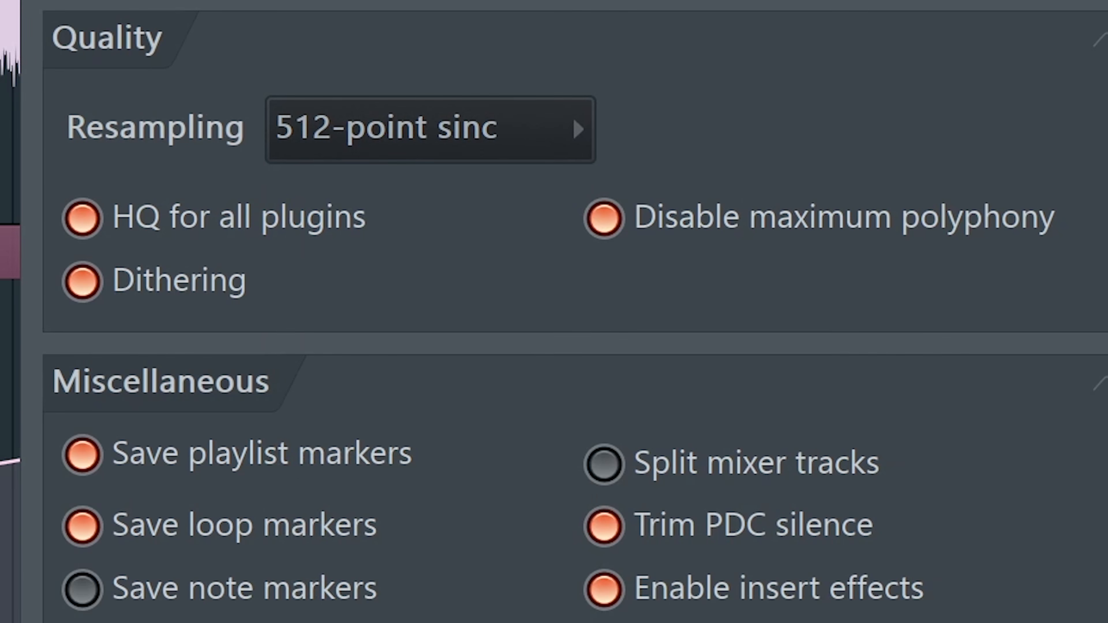